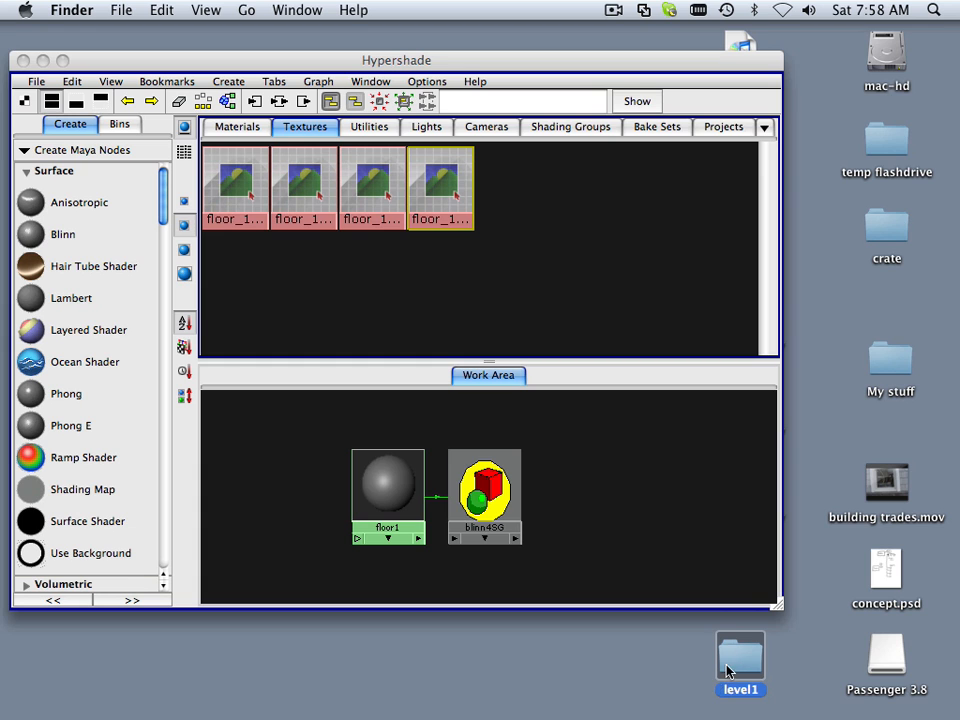
# Open the room1 folder inside the desktop's level1 folder and place its window clear of the Hypershade textures.
pyautogui.doubleClick(736, 669)
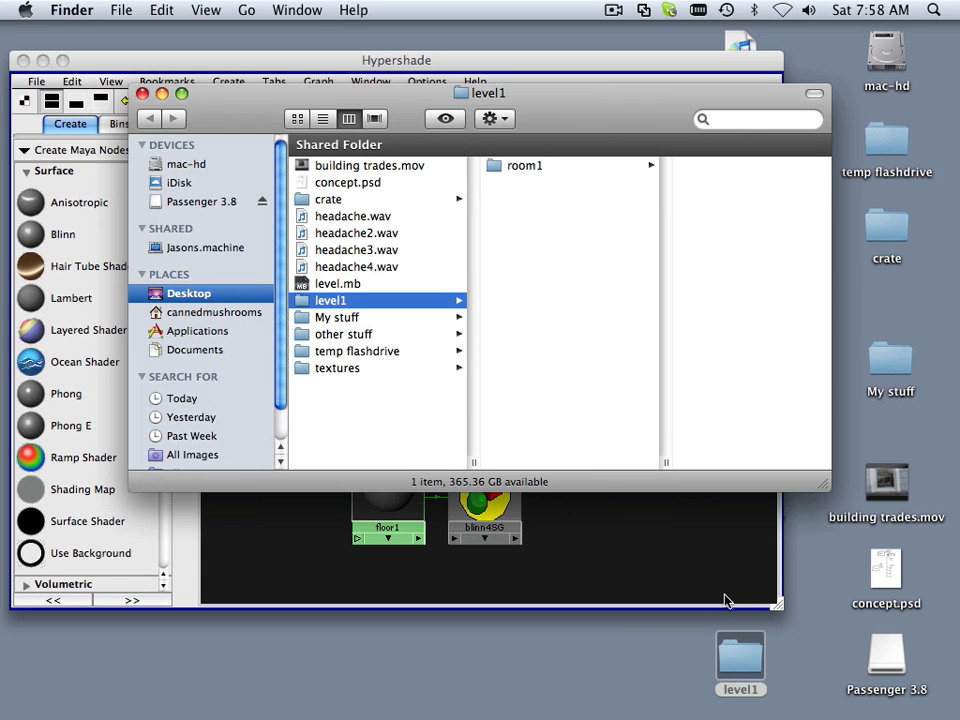
pyautogui.click(568, 167)
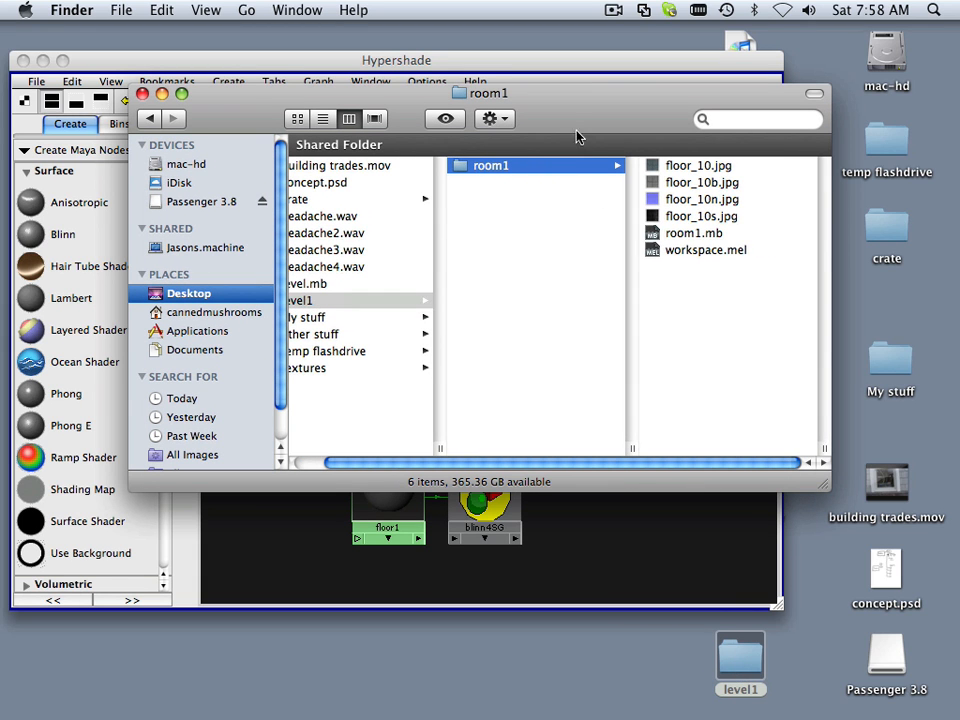
pyautogui.moveTo(574, 137); pyautogui.dragTo(582, 380)
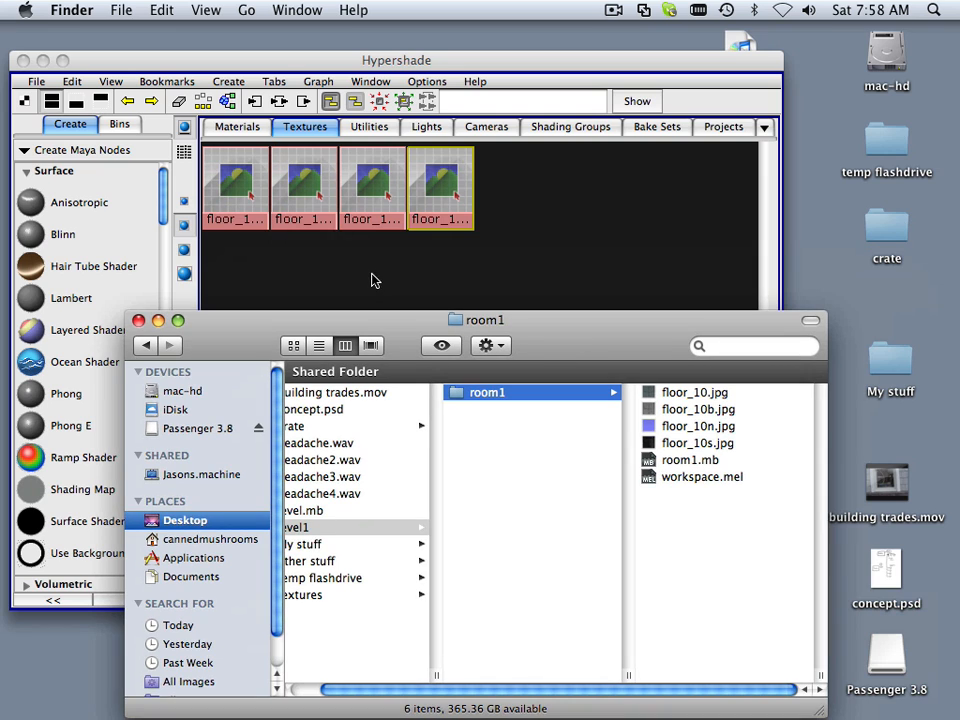
# Bring the room1.mb scene window in Maya forward and open the Hypershade.
pyautogui.moveTo(466, 716)
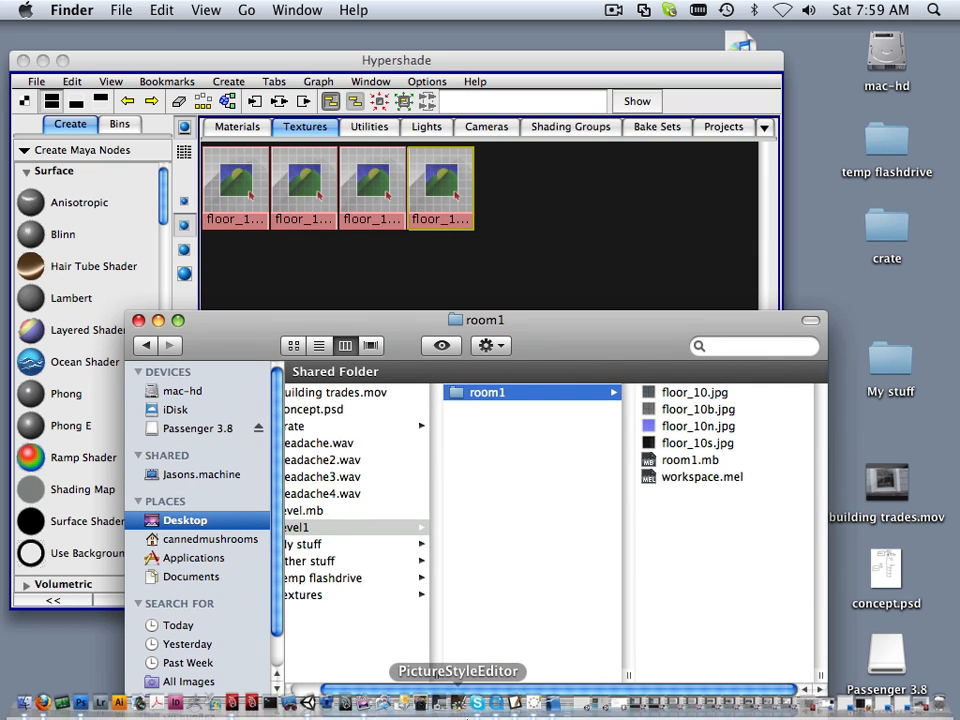
pyautogui.rightClick(230, 707)
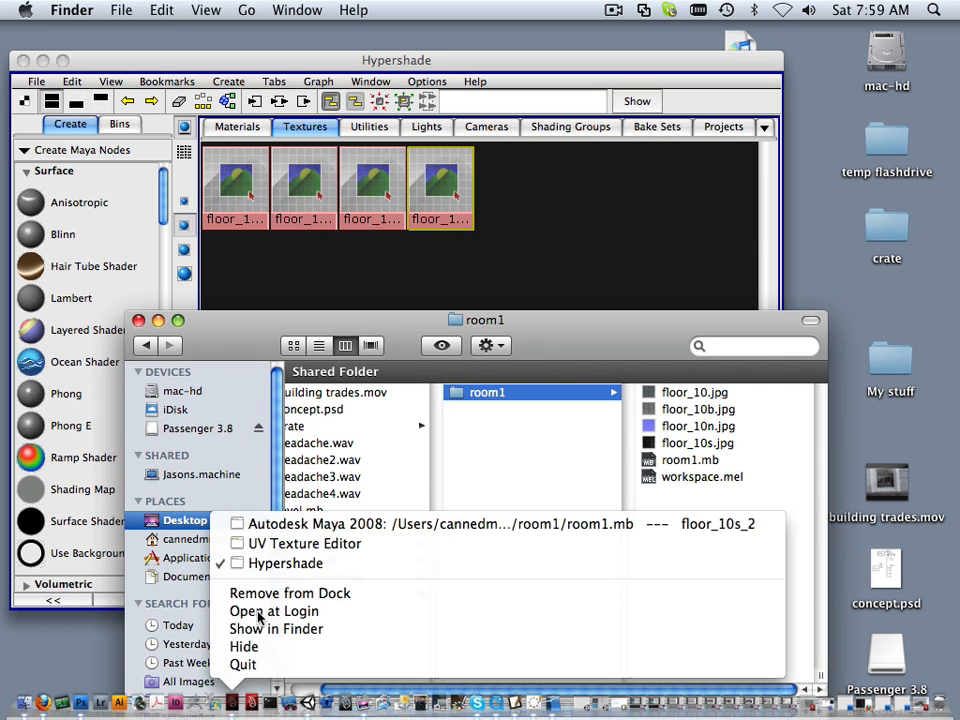
pyautogui.click(273, 524)
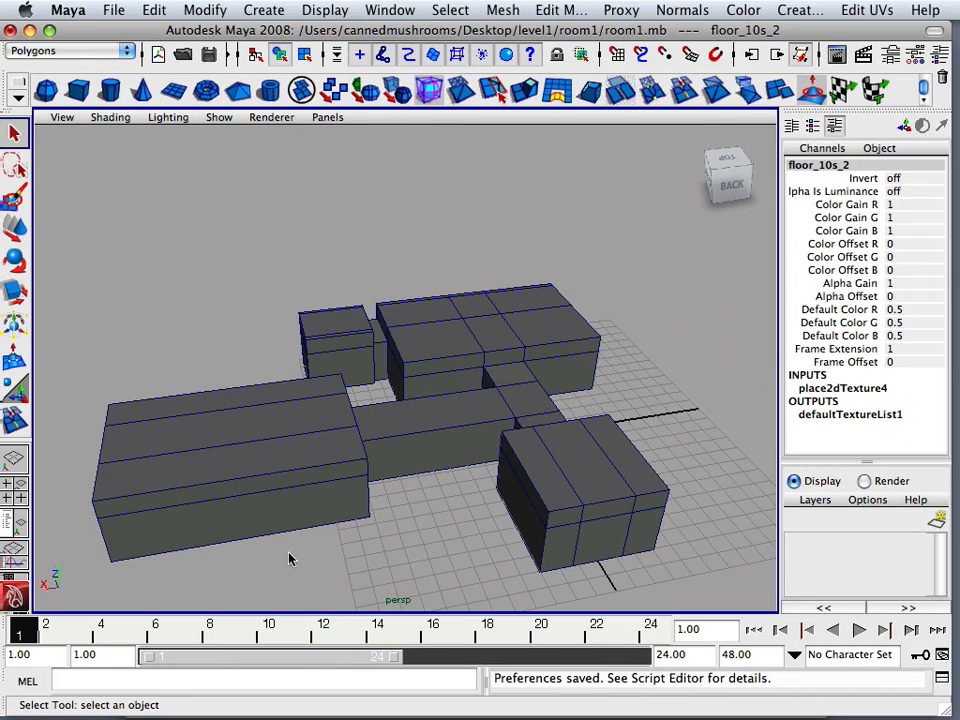
pyautogui.click(369, 12)
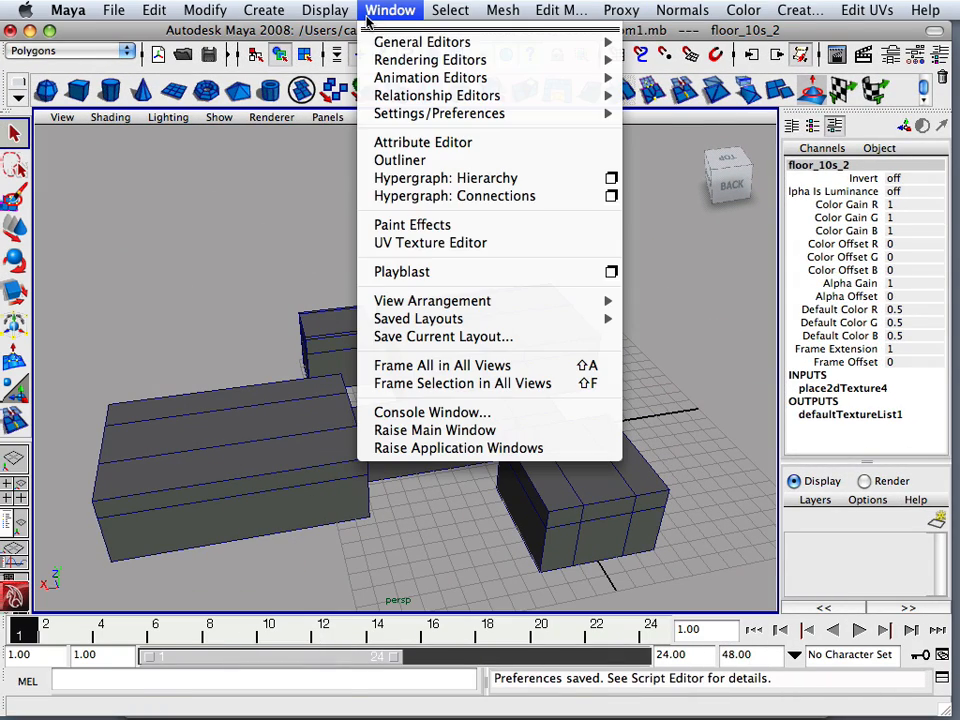
pyautogui.moveTo(388, 50)
pyautogui.moveTo(462, 66)
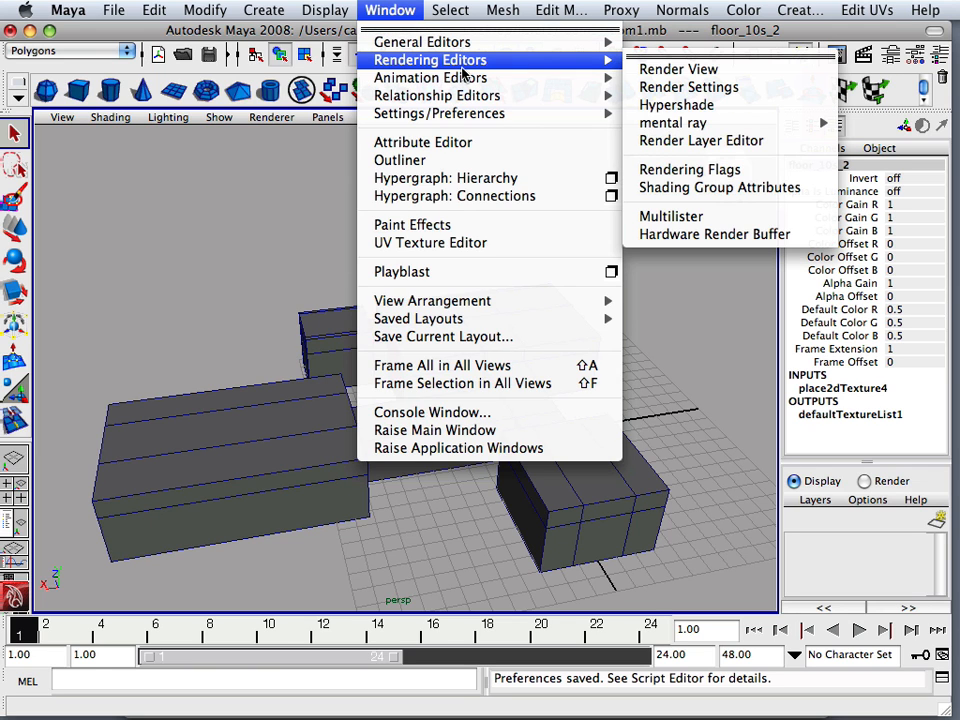
pyautogui.click(660, 104)
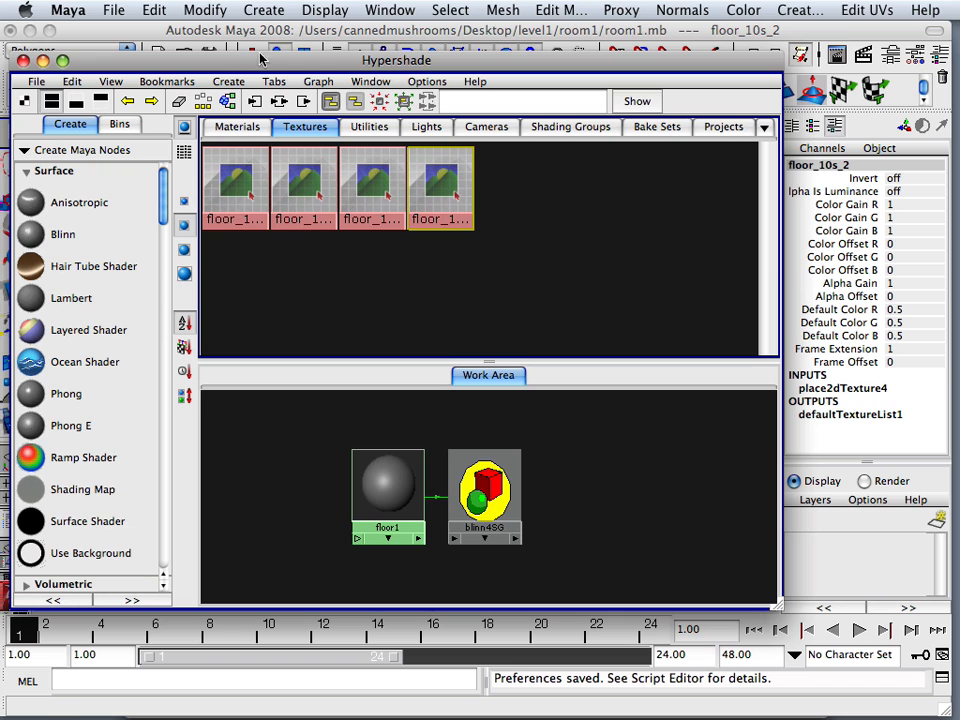
# Minimize the main Maya window and bring the room1 folder window forward, leaving the Hypershade textures uncovered.
pyautogui.click(25, 29)
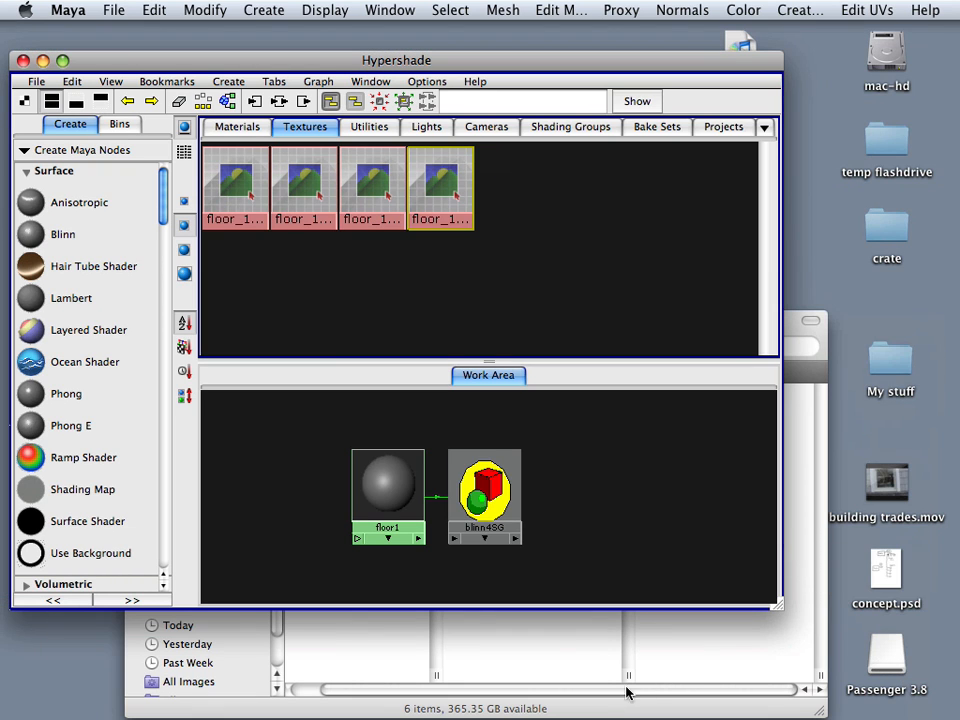
pyautogui.click(627, 692)
pyautogui.moveTo(580, 345); pyautogui.dragTo(403, 313)
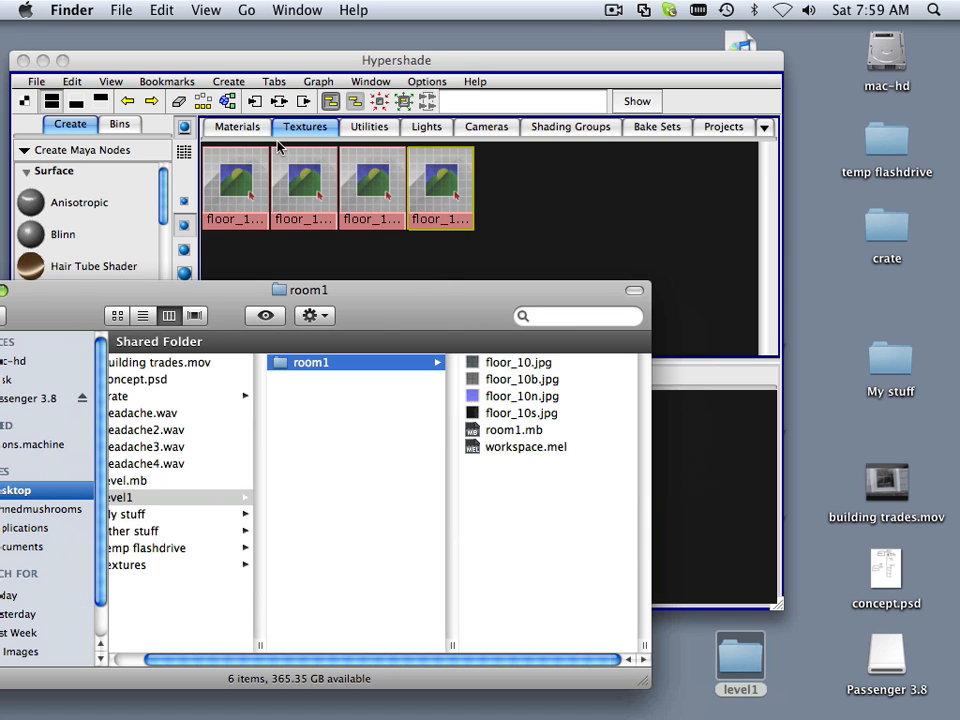
# Select the floor_10b_1 texture, restore the main Maya window and arrange it side by side with the Hypershade.
pyautogui.click(358, 246)
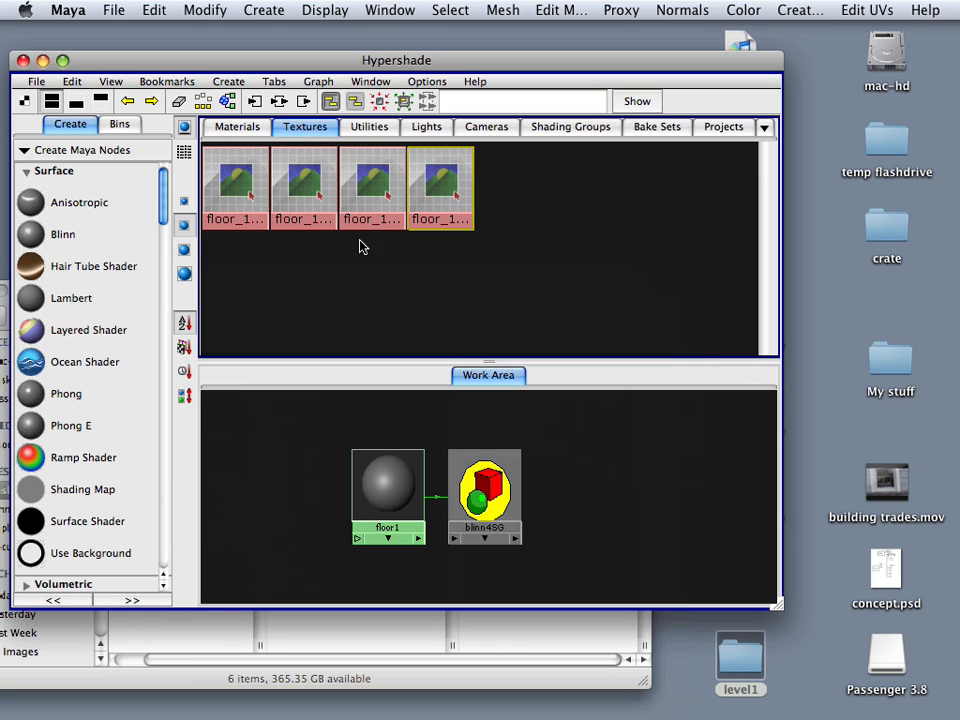
pyautogui.click(253, 192)
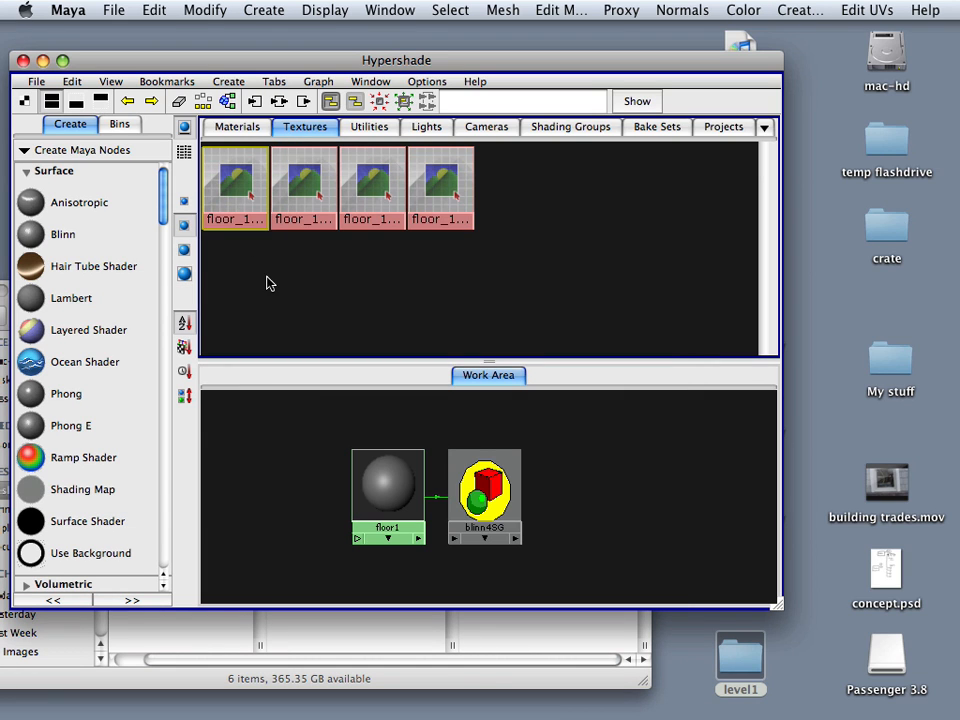
pyautogui.moveTo(320, 712)
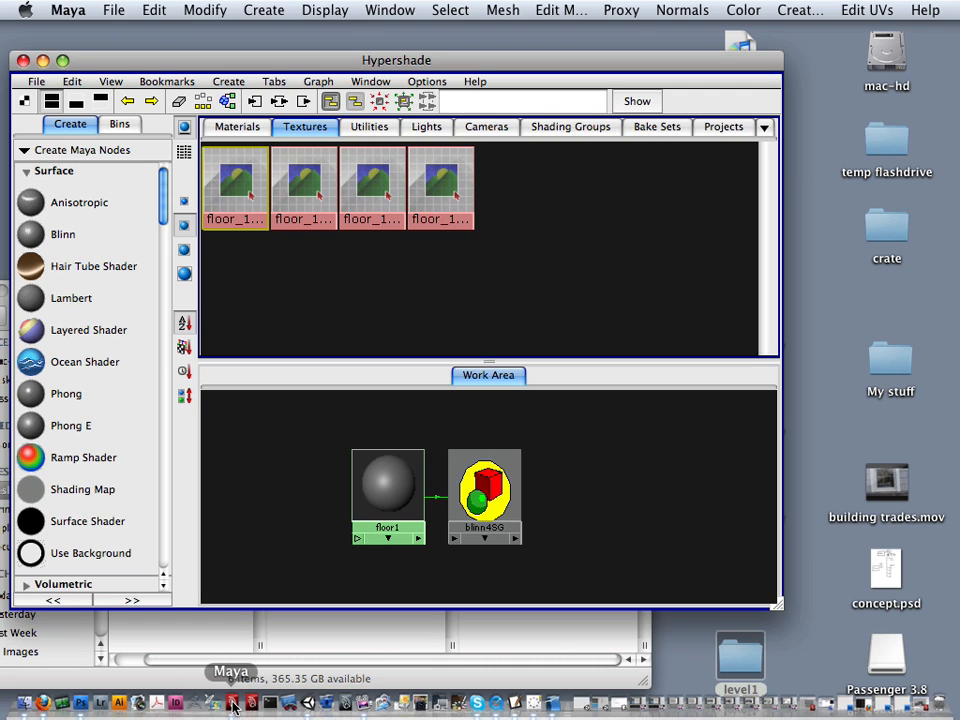
pyautogui.rightClick(233, 706)
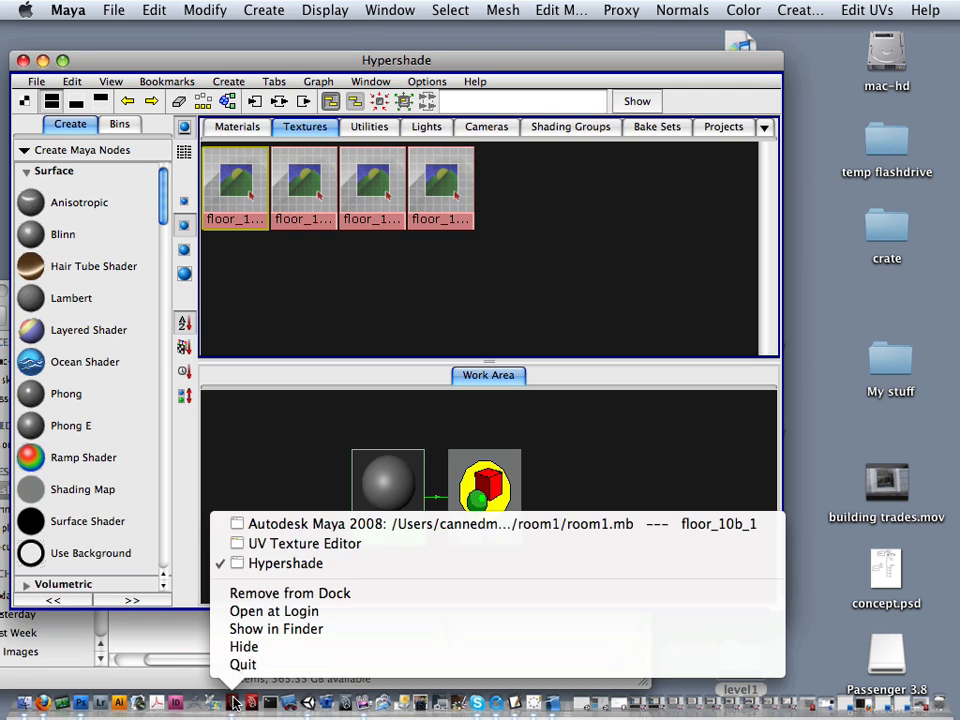
pyautogui.click(277, 525)
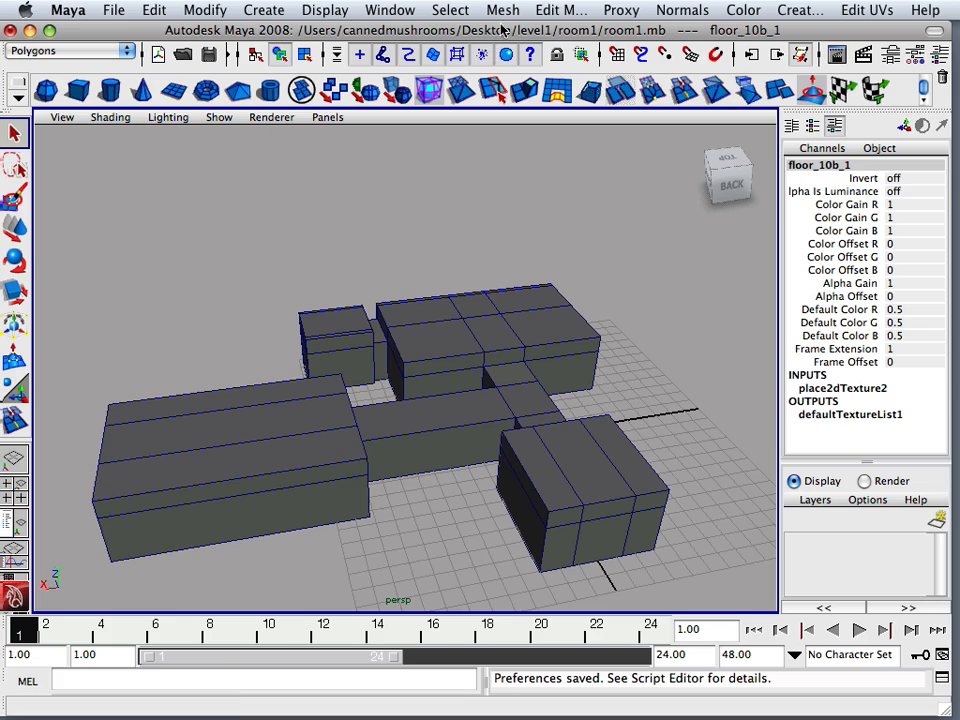
pyautogui.moveTo(502, 28); pyautogui.dragTo(224, 235)
pyautogui.click(241, 192)
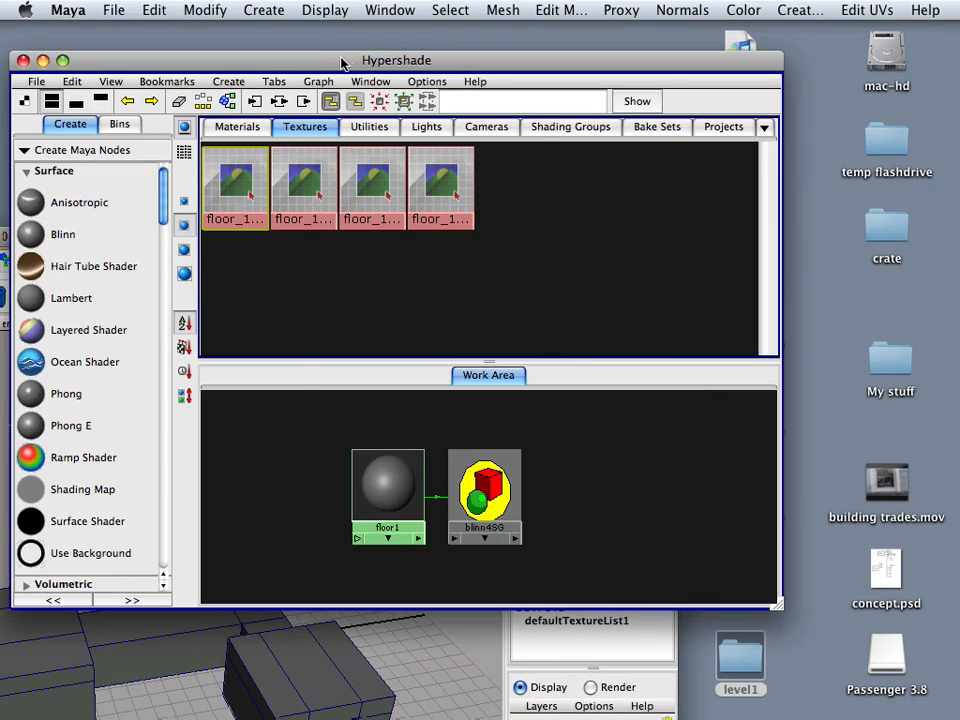
pyautogui.moveTo(343, 62); pyautogui.dragTo(815, 98)
pyautogui.moveTo(469, 236); pyautogui.dragTo(208, 75)
# Show the Attribute Editor and refresh the texture samples of floor_10b_1, floor_10n_1, floor_10s_1 and floor_10s_2.
pyautogui.click(378, 100)
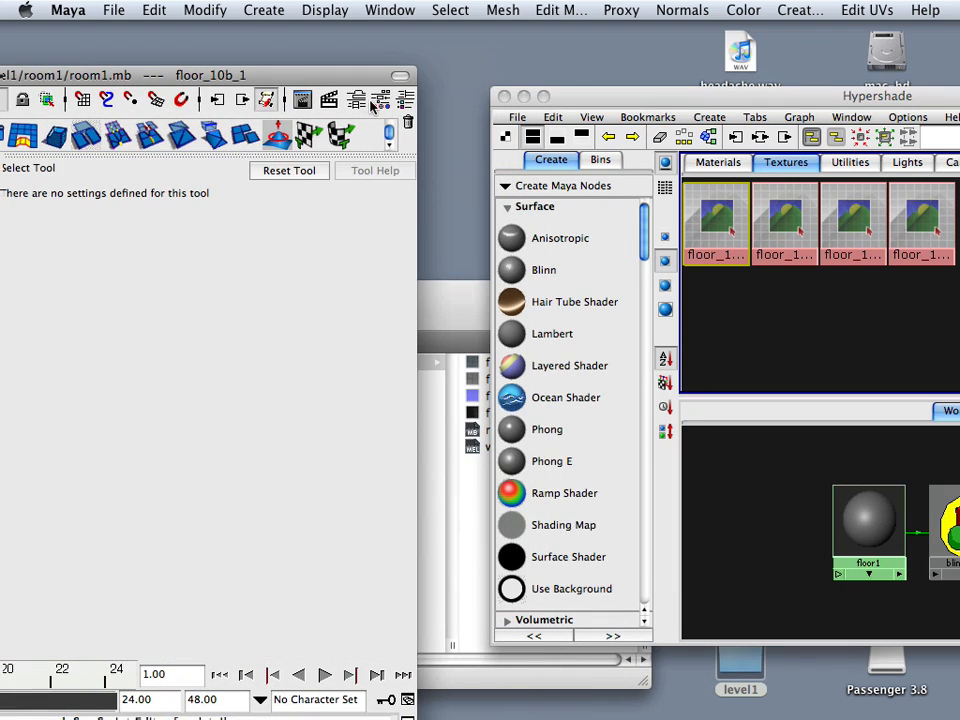
pyautogui.click(358, 100)
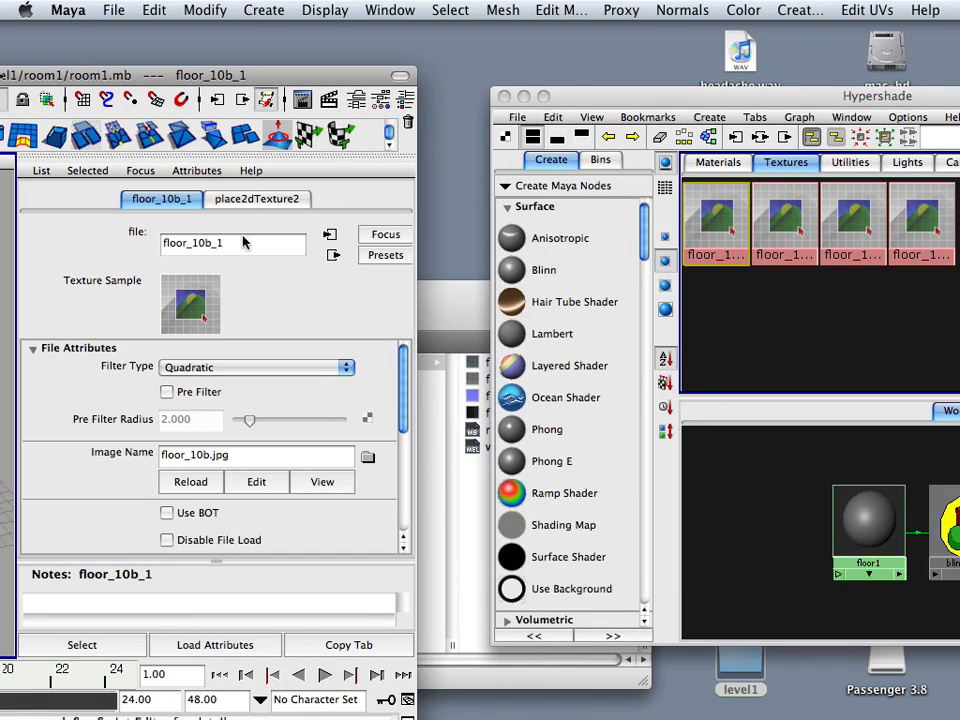
pyautogui.click(202, 307)
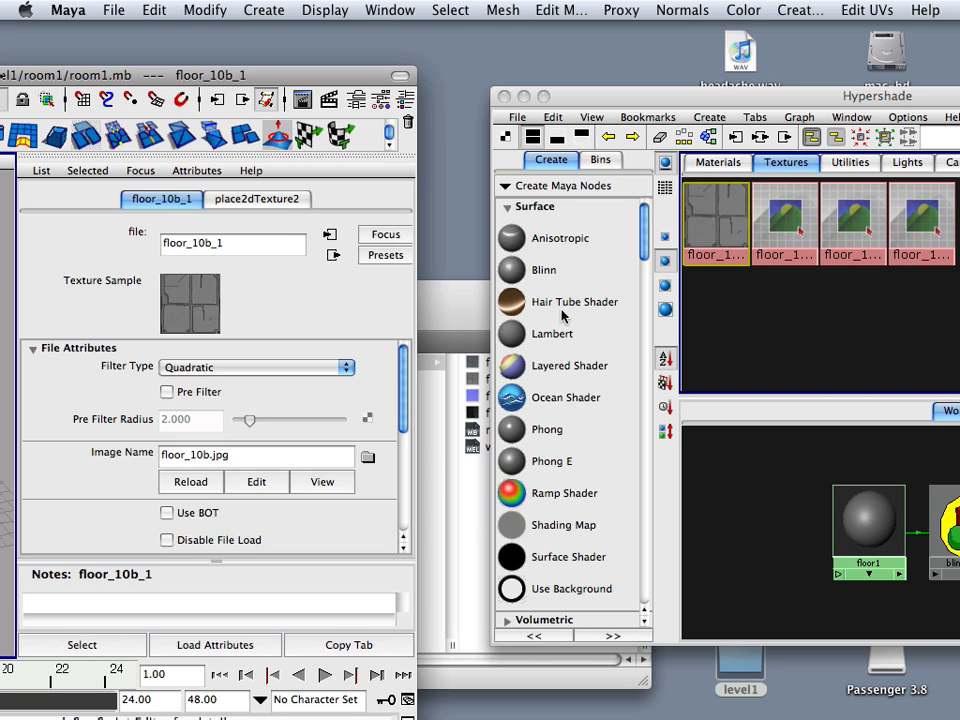
pyautogui.click(763, 221)
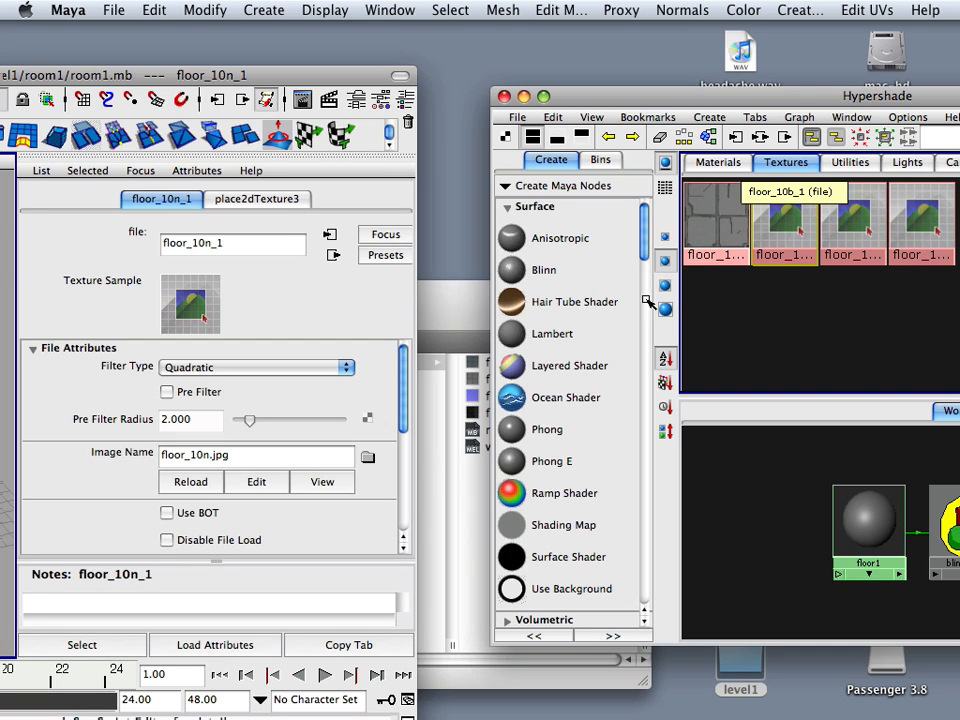
pyautogui.click(868, 237)
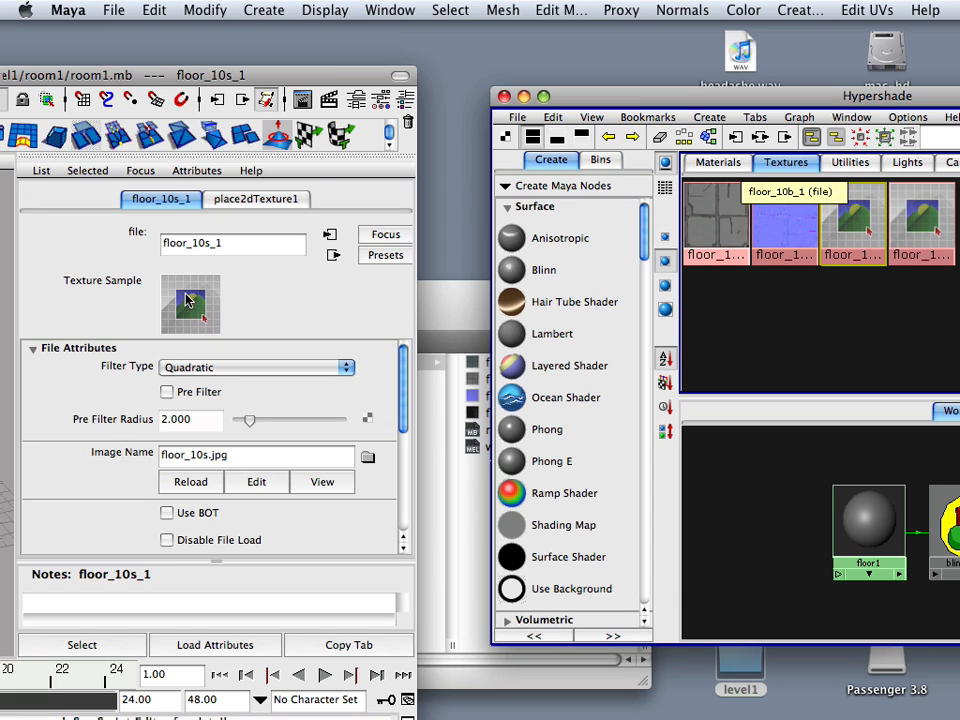
pyautogui.click(904, 243)
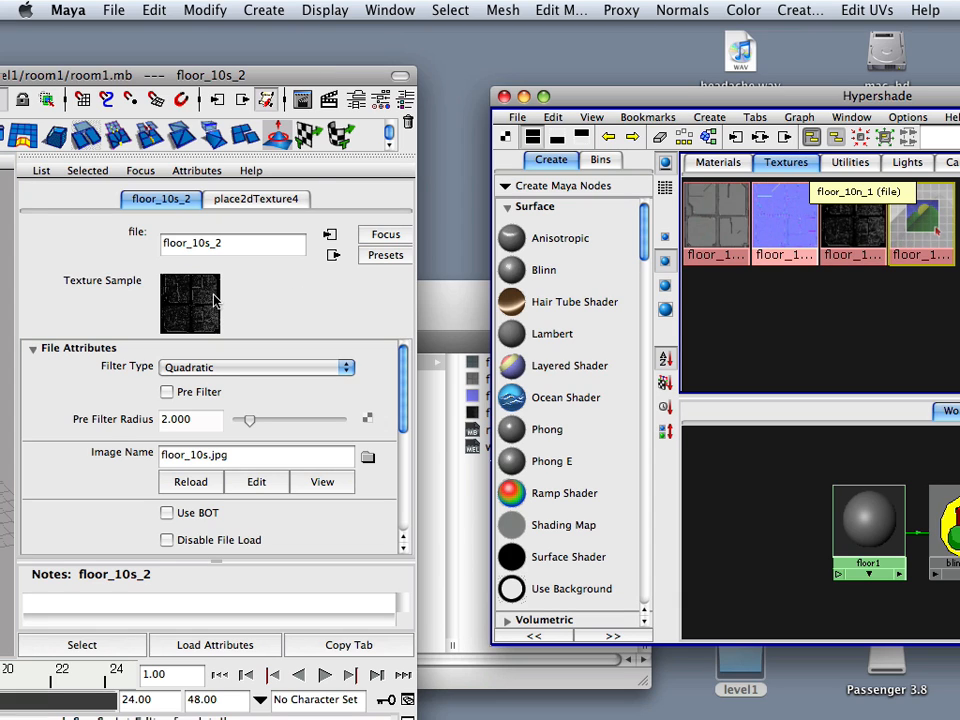
pyautogui.click(709, 296)
# Import floor_10.jpg from the room1 folder into the Hypershade textures and refresh its texture sample.
pyautogui.moveTo(756, 96); pyautogui.dragTo(380, 94)
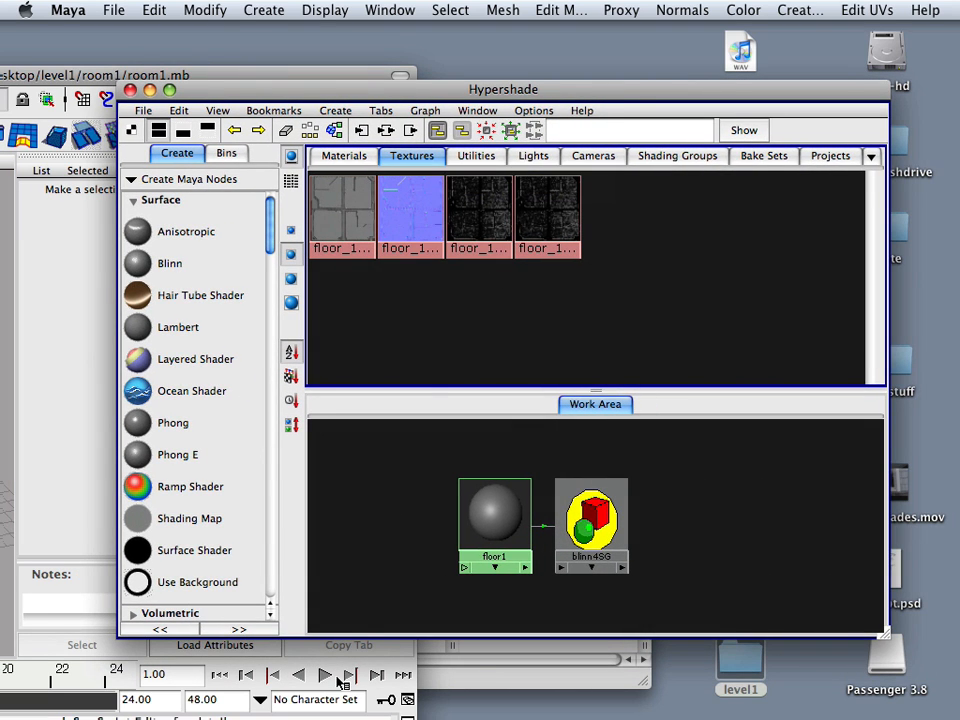
pyautogui.click(480, 662)
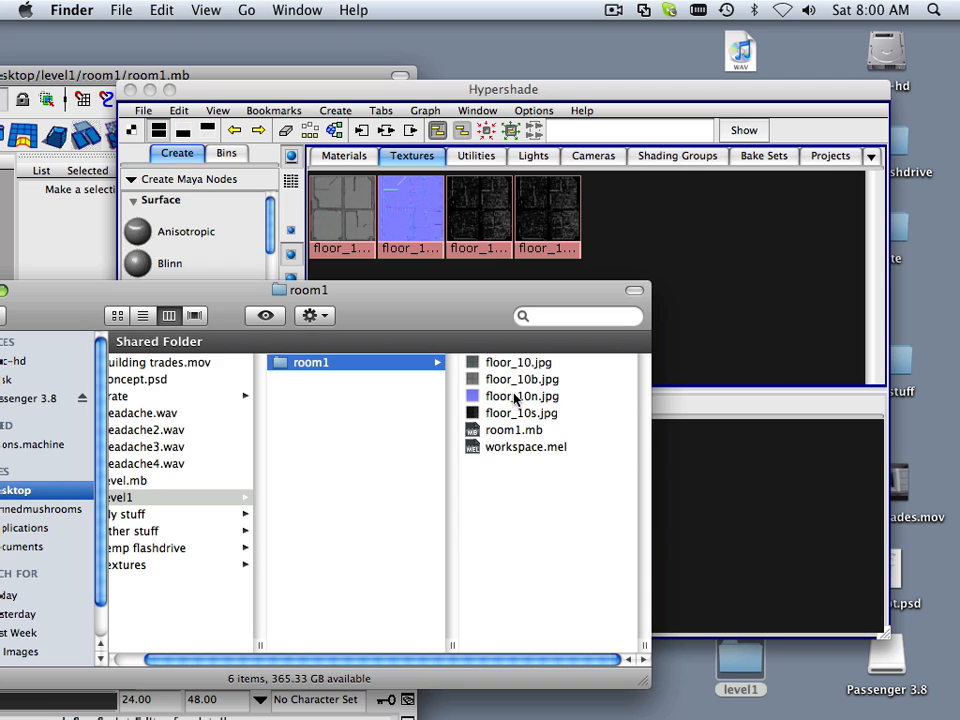
pyautogui.click(515, 363)
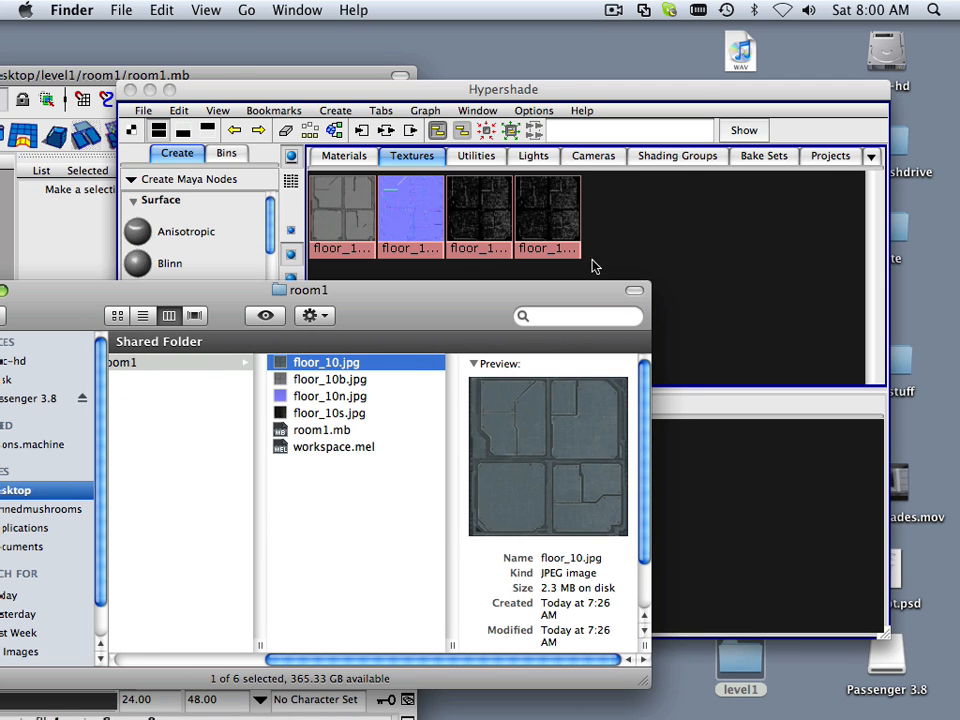
pyautogui.moveTo(326, 363); pyautogui.dragTo(592, 265)
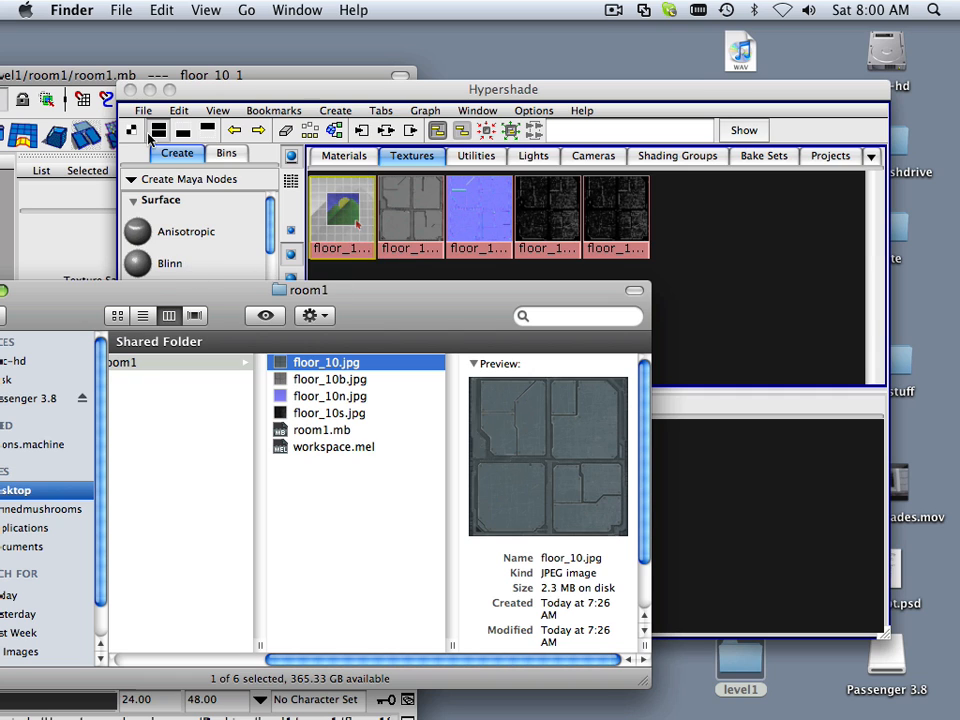
pyautogui.click(79, 76)
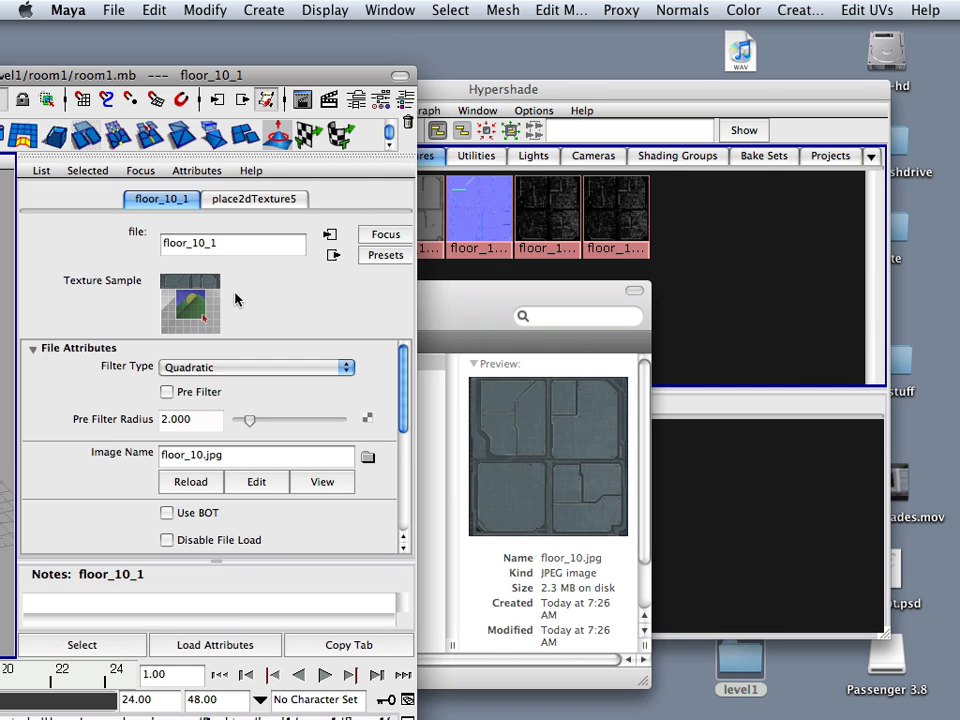
# Delete the duplicate specular texture floor_10s_2 from the Hypershade.
pyautogui.click(666, 256)
pyautogui.click(612, 238)
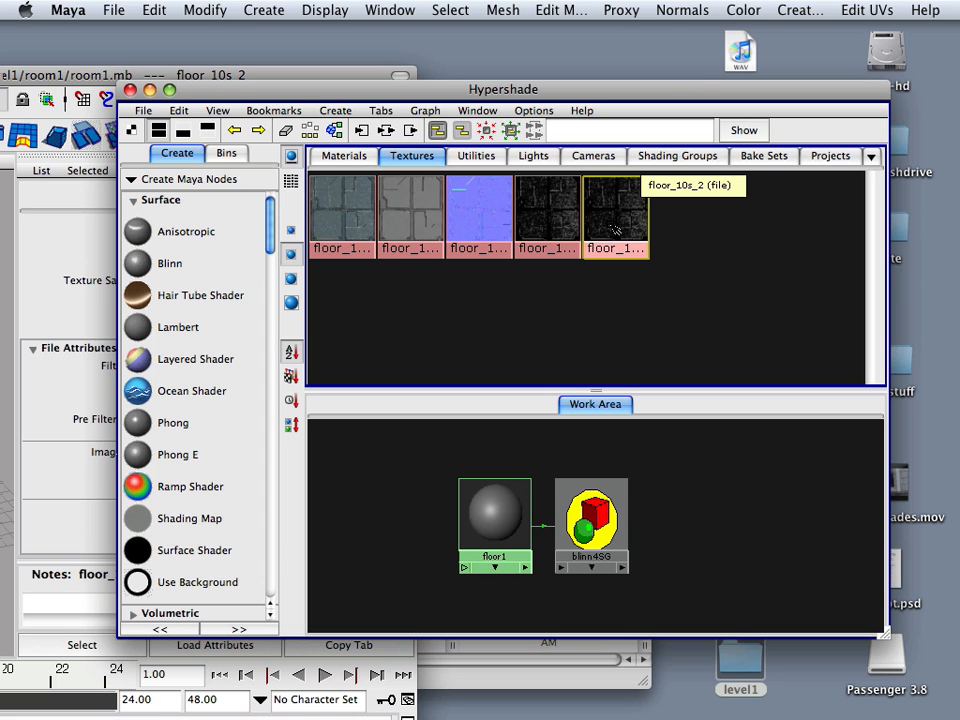
pyautogui.press('Delete')
# Connect the floor_10_1 texture to the floor1 material's Default input and place its node to the upper left of floor1.
pyautogui.moveTo(419, 91); pyautogui.dragTo(737, 106)
pyautogui.moveTo(311, 81); pyautogui.dragTo(376, 147)
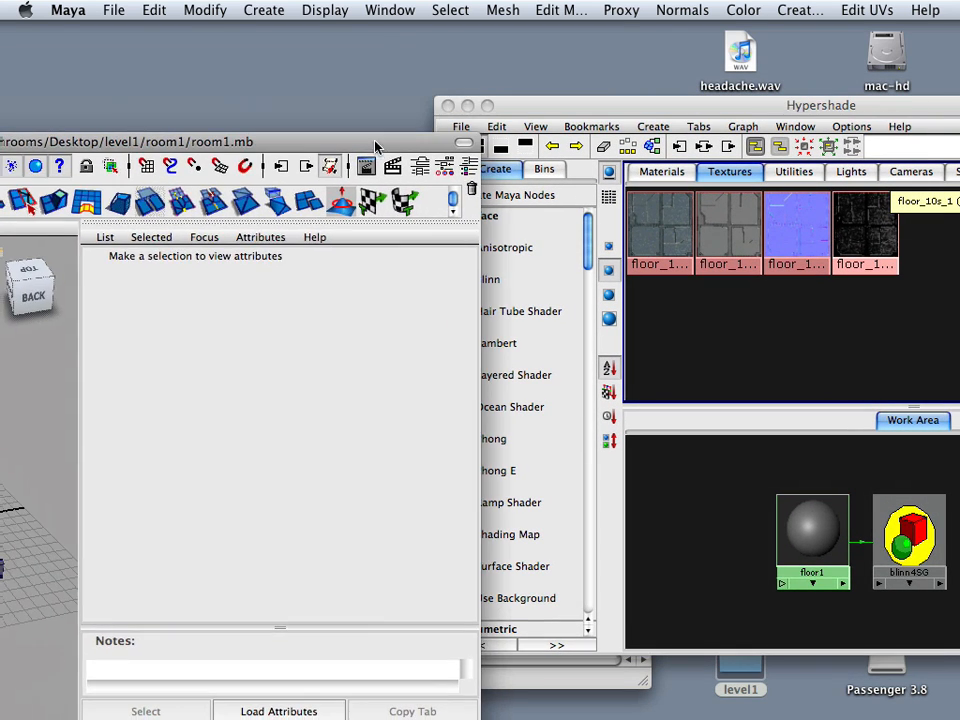
pyautogui.moveTo(630, 110); pyautogui.dragTo(213, 77)
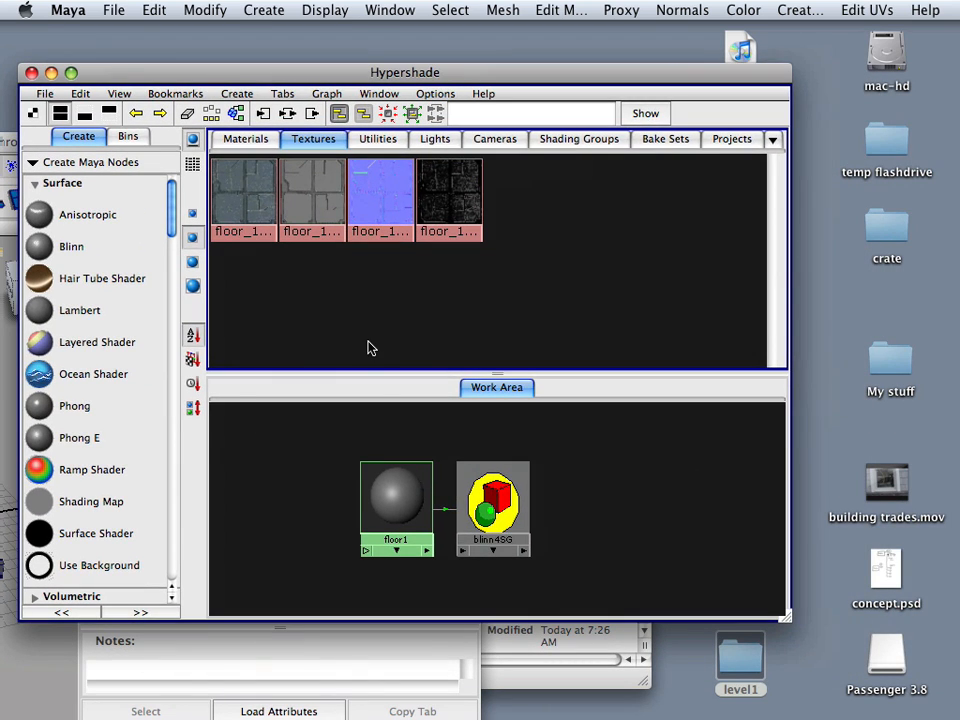
pyautogui.scroll(2, 381, 506)
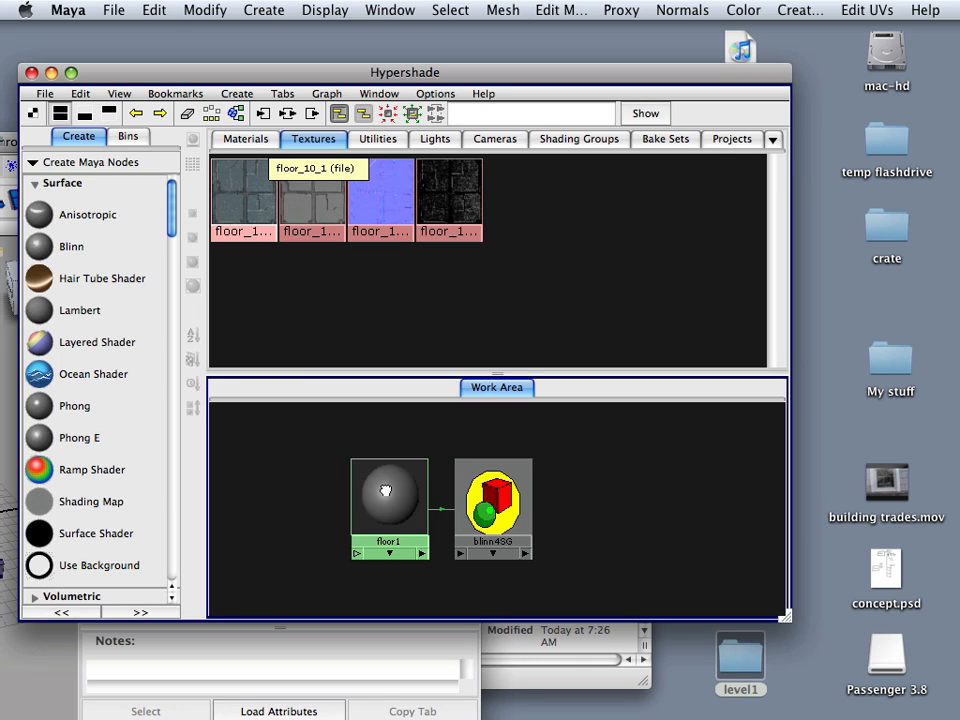
pyautogui.moveTo(389, 492); pyautogui.dragTo(389, 492, button='middle')
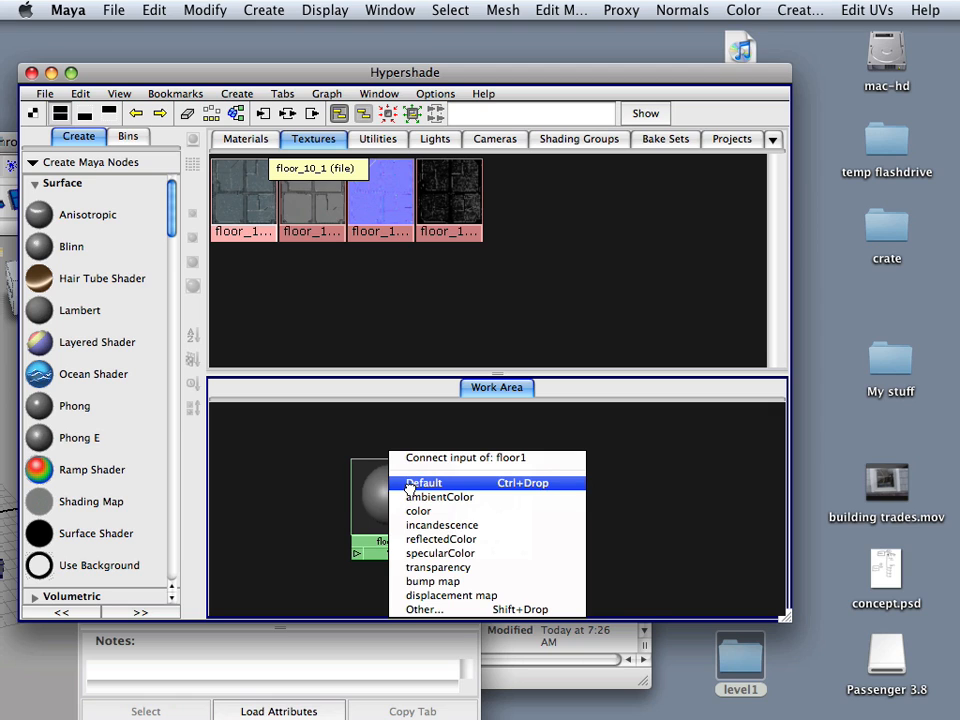
pyautogui.click(420, 483)
pyautogui.moveTo(376, 488); pyautogui.dragTo(238, 460)
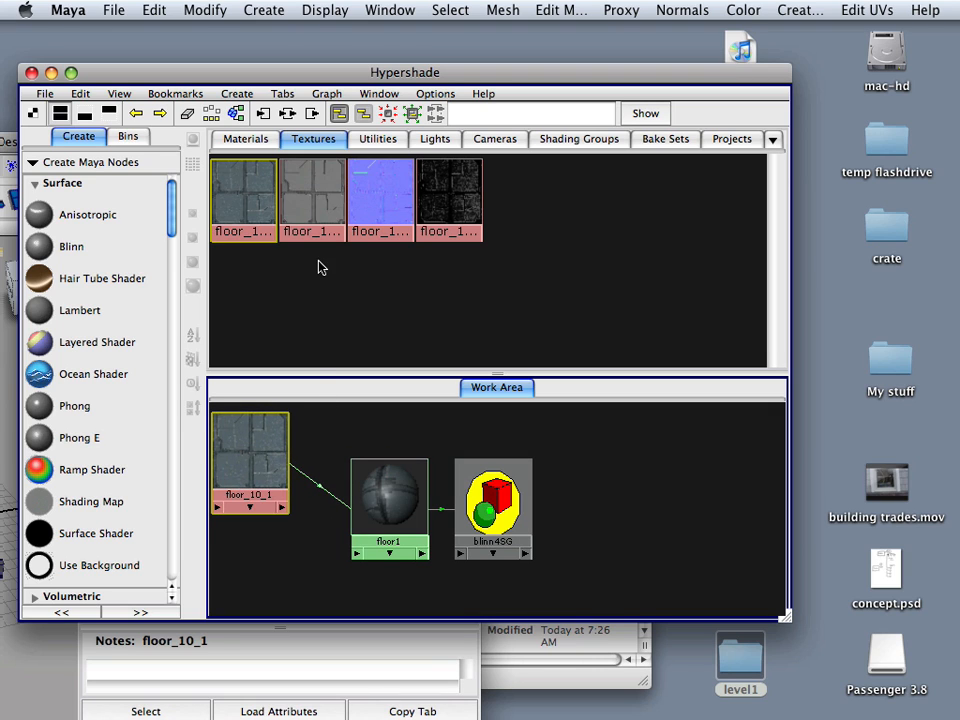
# Create a polygon plane on the grid and scale it up uniformly so it spreads across the room blocks.
pyautogui.moveTo(275, 75); pyautogui.dragTo(656, 57)
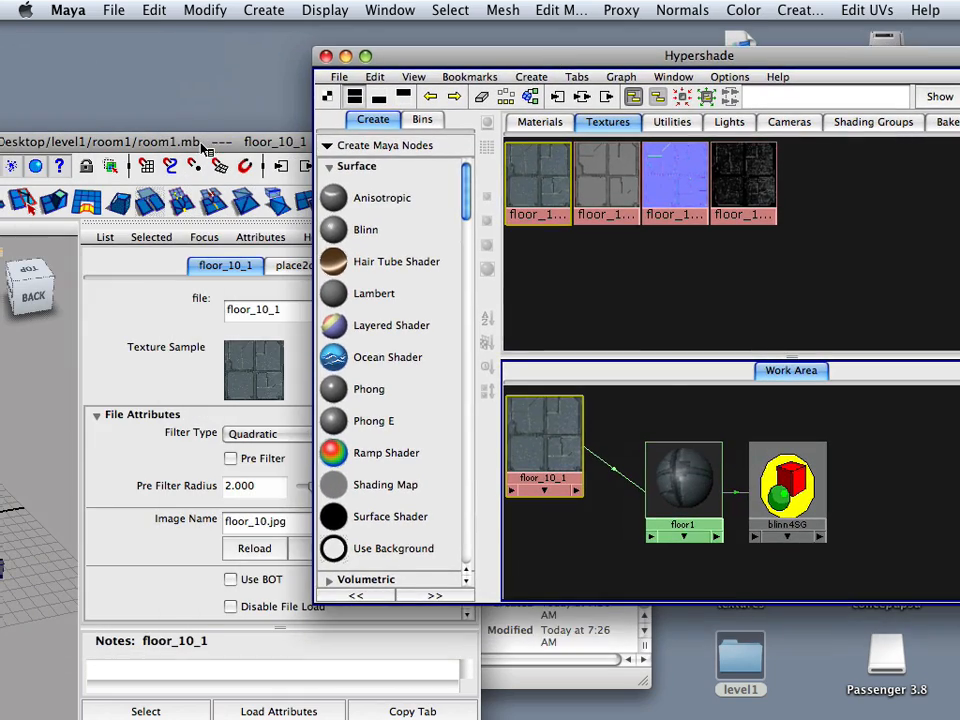
pyautogui.moveTo(163, 140); pyautogui.dragTo(650, 35)
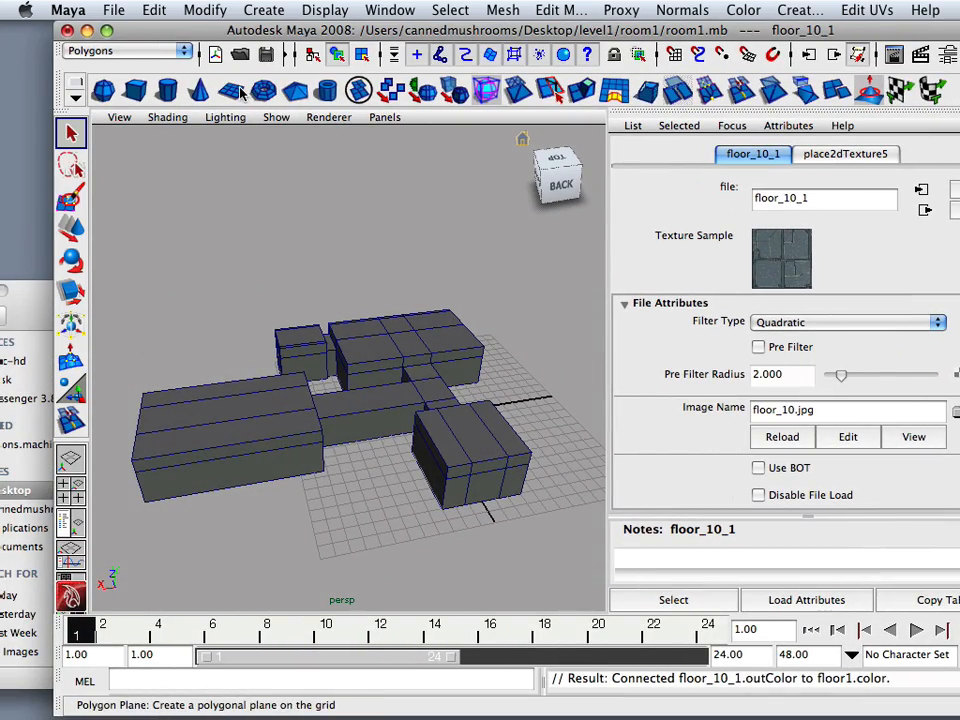
pyautogui.click(233, 92)
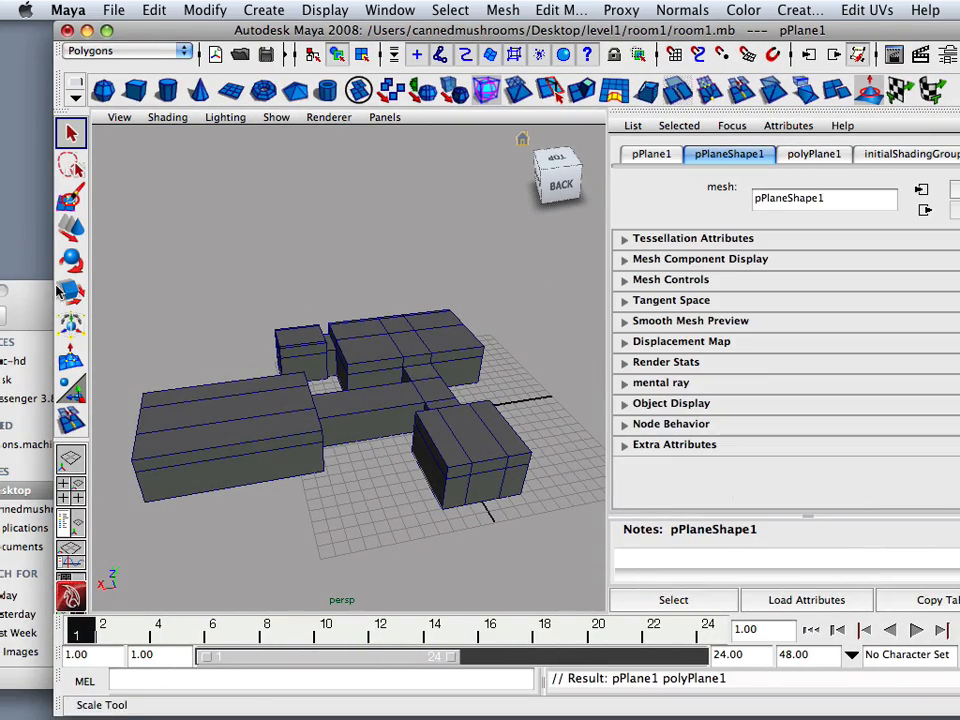
pyautogui.click(67, 291)
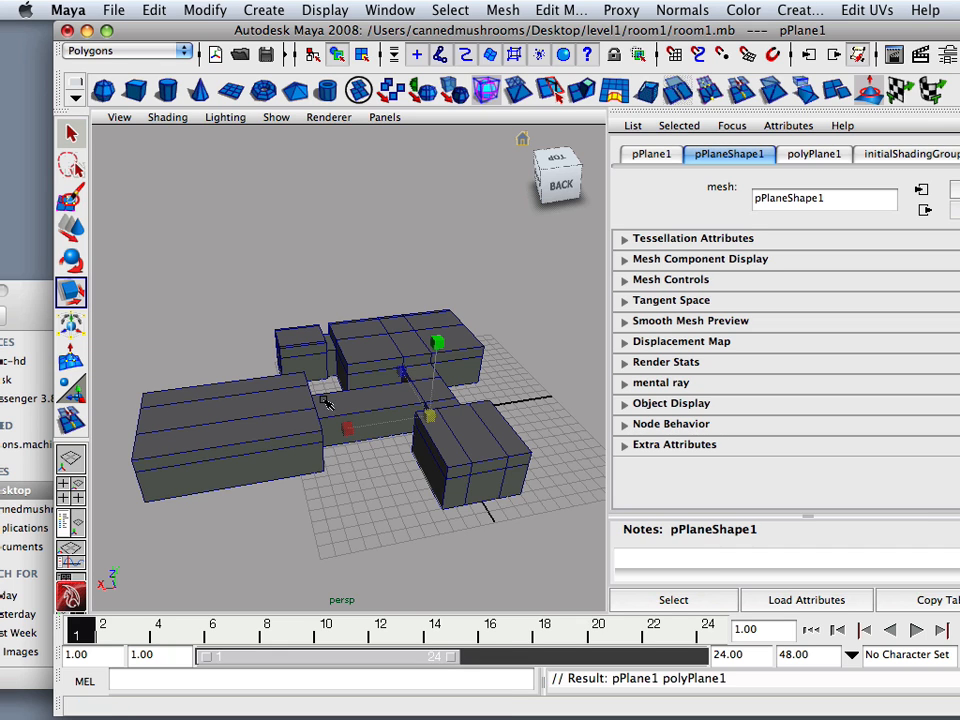
pyautogui.moveTo(433, 415); pyautogui.dragTo(572, 452)
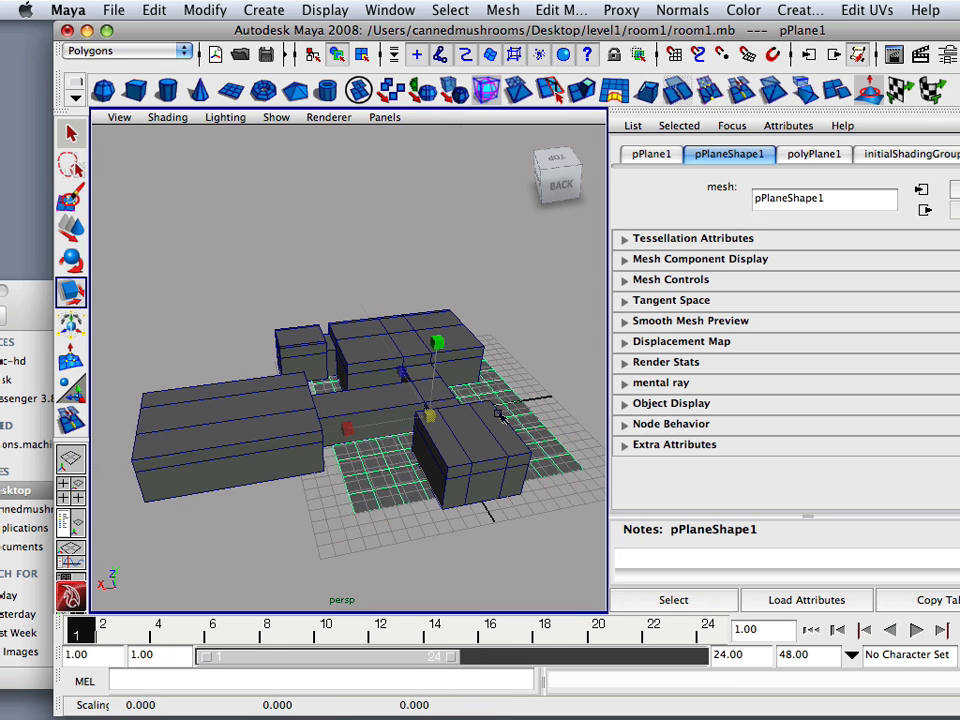
# Raise the plane above the room blocks and assign the floor1 material to it.
pyautogui.click(70, 229)
pyautogui.moveTo(437, 362); pyautogui.dragTo(422, 215)
pyautogui.keyDown('alt'); pyautogui.moveTo(428, 268); pyautogui.dragTo(334, 272); pyautogui.keyUp('alt')
pyautogui.keyDown('alt'); pyautogui.moveTo(334, 272); pyautogui.dragTo(257, 231, button='middle'); pyautogui.keyUp('alt')
pyautogui.keyDown('alt'); pyautogui.moveTo(257, 231); pyautogui.dragTo(305, 308); pyautogui.keyUp('alt')
pyautogui.moveTo(340, 297); pyautogui.dragTo(469, 623, button='right')
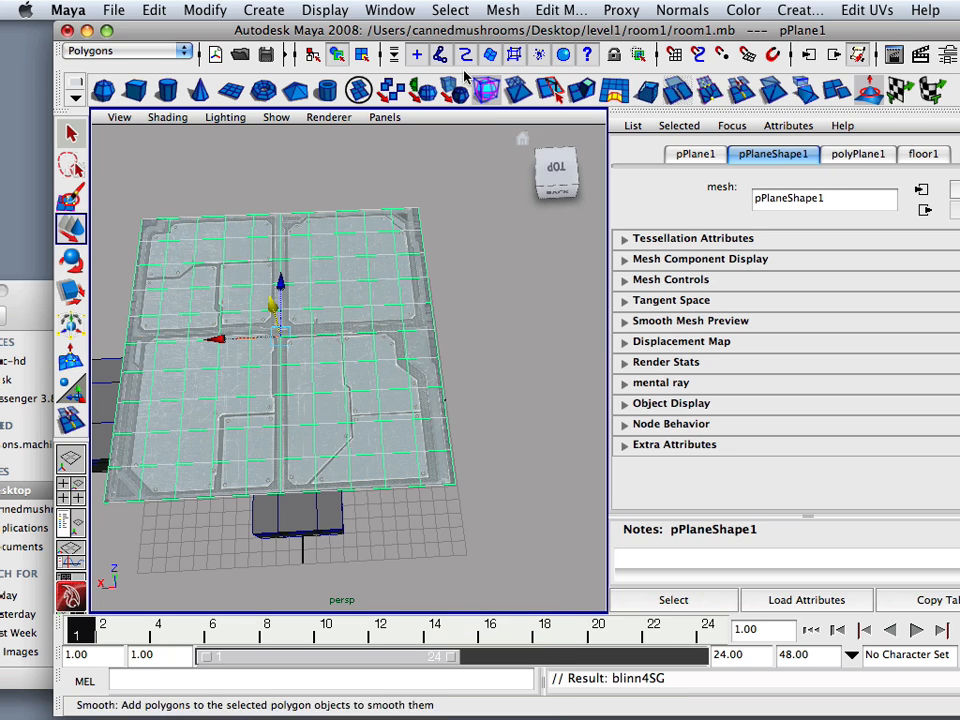
# Deselect the plane and set the perspective view to High Quality rendering.
pyautogui.click(422, 198)
pyautogui.keyDown('alt'); pyautogui.moveTo(298, 283); pyautogui.dragTo(298, 242); pyautogui.keyUp('alt')
pyautogui.keyDown('alt'); pyautogui.moveTo(327, 182); pyautogui.dragTo(326, 289, button='middle'); pyautogui.keyUp('alt')
pyautogui.keyDown('alt'); pyautogui.moveTo(327, 290); pyautogui.dragTo(373, 184); pyautogui.keyUp('alt')
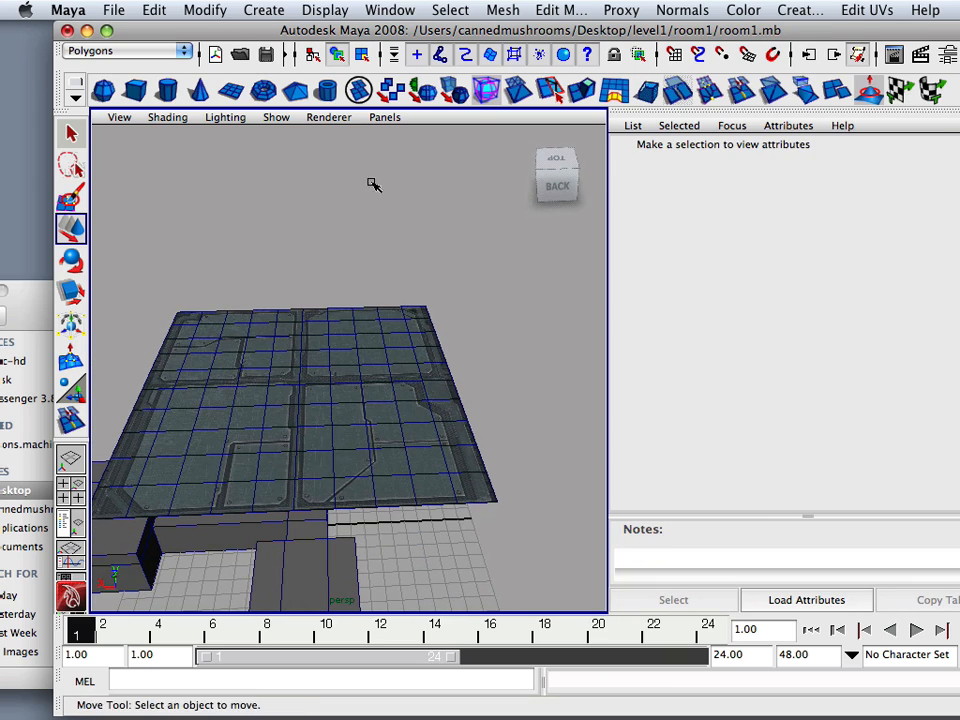
pyautogui.click(330, 117)
pyautogui.click(340, 155)
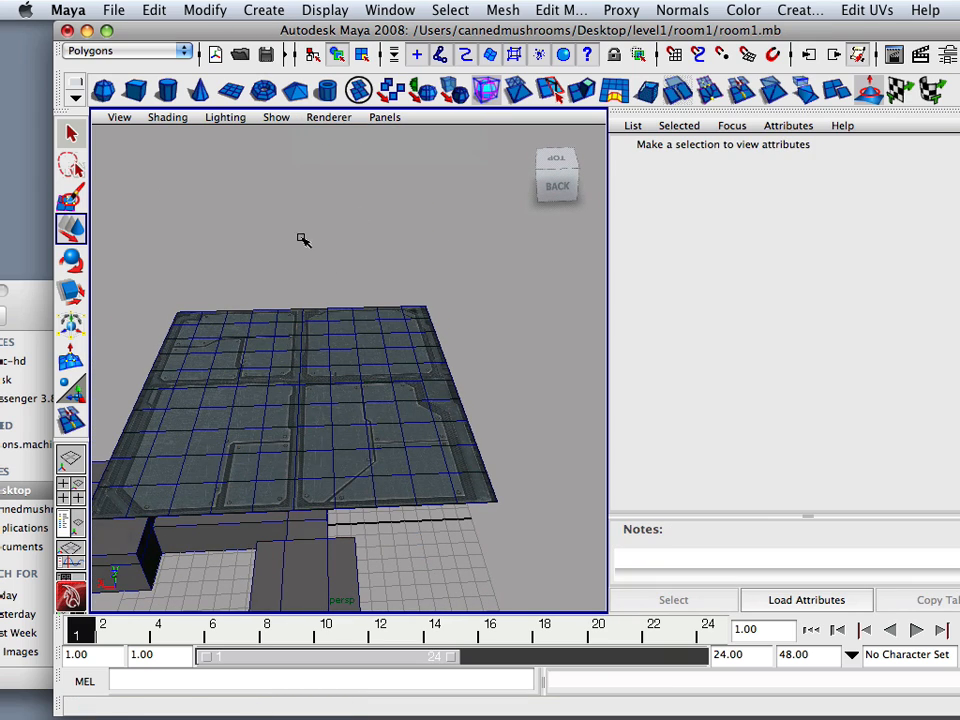
# Switch to the Rendering menu set and Rendering shelf, and add a spot light to the scene.
pyautogui.click(125, 50)
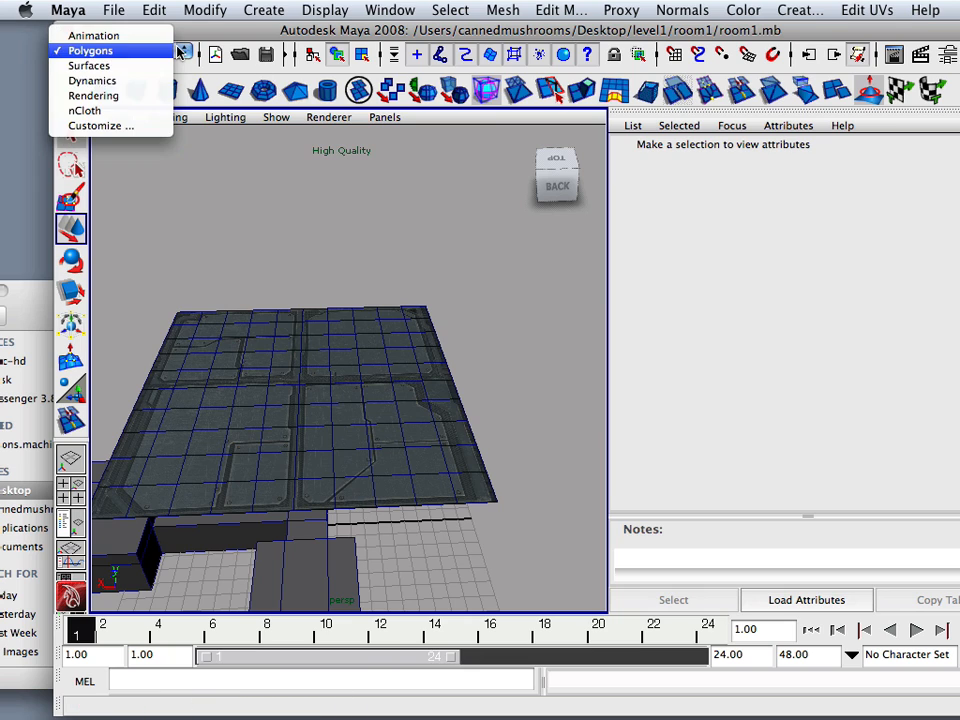
pyautogui.click(146, 95)
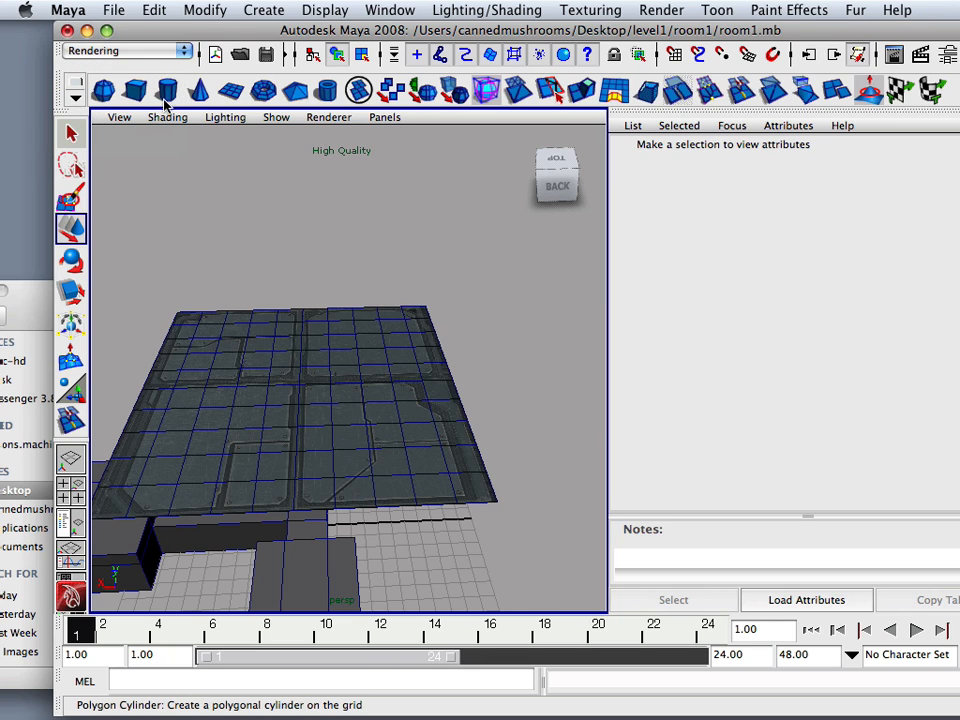
pyautogui.click(76, 86)
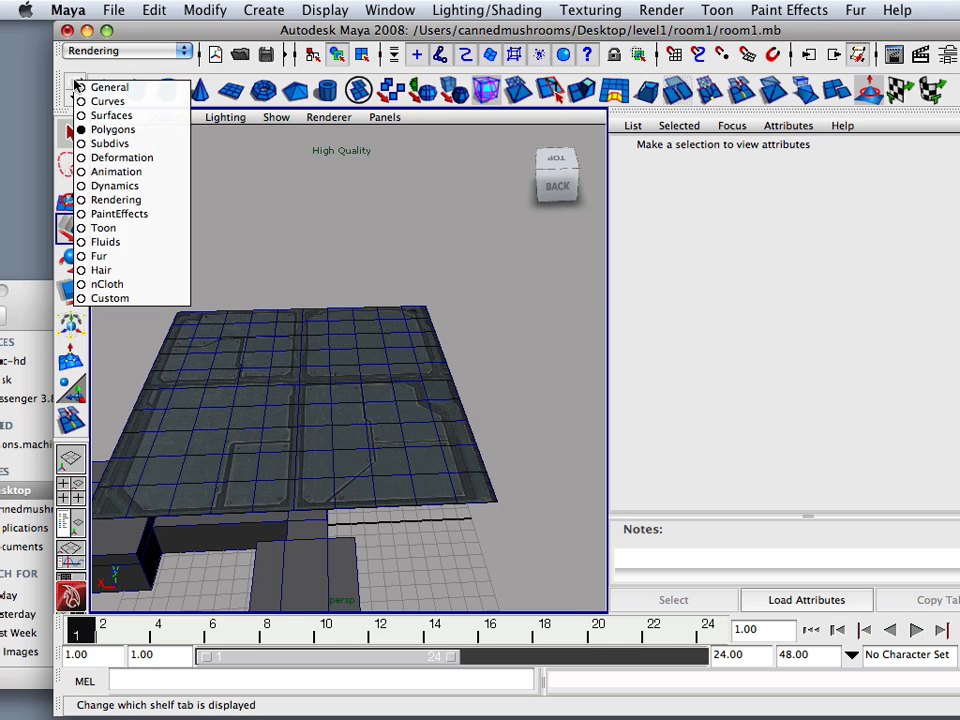
pyautogui.click(110, 199)
pyautogui.click(199, 90)
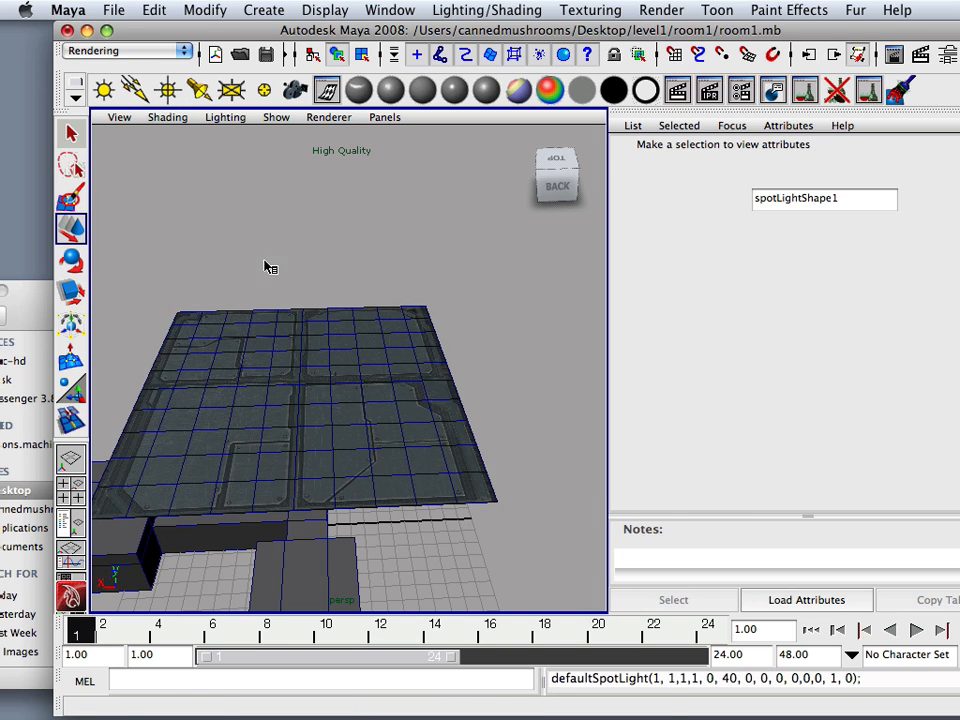
# Rotate the spot light so it points down at the floor plane and light the view with the scene lights.
pyautogui.keyDown('alt'); pyautogui.moveTo(305, 484); pyautogui.dragTo(291, 223); pyautogui.keyUp('alt')
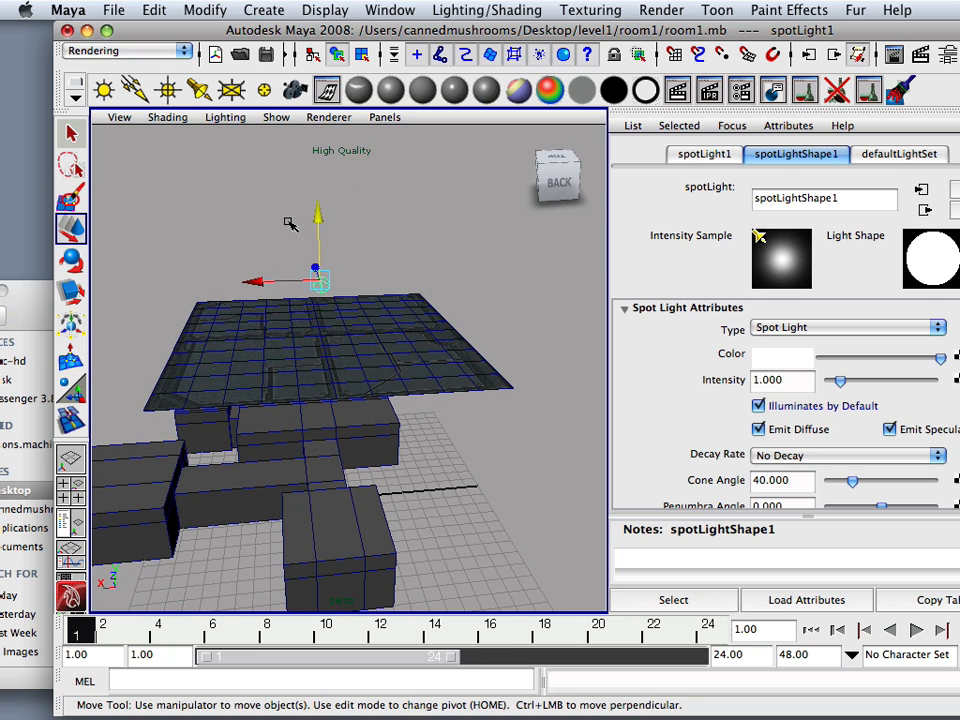
pyautogui.click(71, 260)
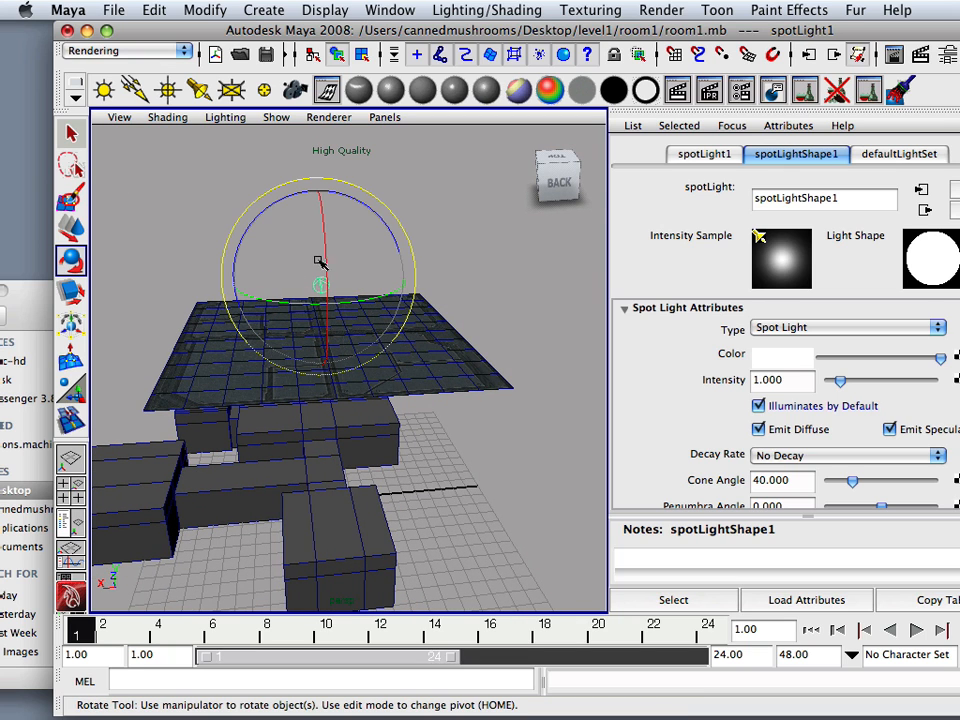
pyautogui.moveTo(331, 249); pyautogui.dragTo(325, 318)
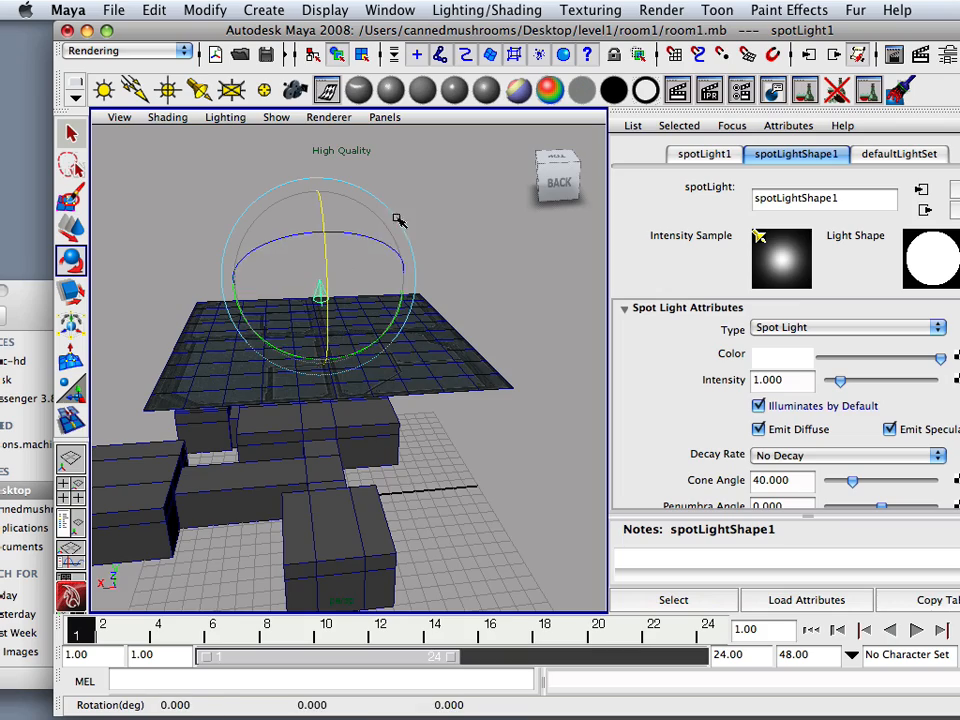
pyautogui.keyDown('alt'); pyautogui.moveTo(399, 219); pyautogui.dragTo(371, 227); pyautogui.keyUp('alt')
pyautogui.scroll(3, 367, 229)
pyautogui.press('7')
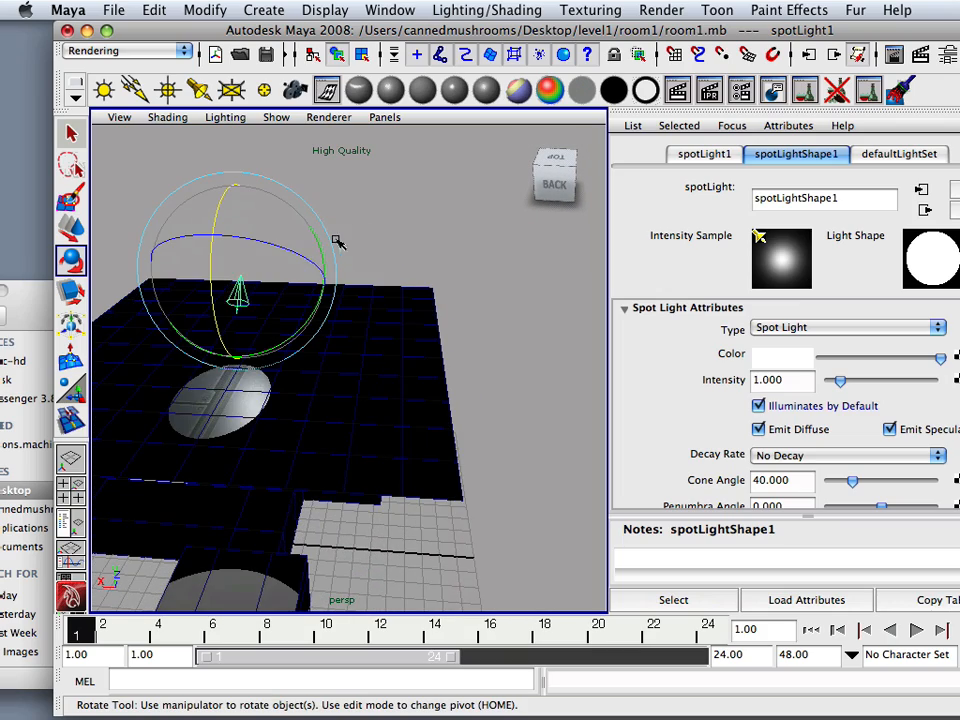
# Move the spot light higher above the floor plane and inspect the lit texture from a low angle.
pyautogui.keyDown('alt'); pyautogui.moveTo(270, 261); pyautogui.dragTo(266, 259); pyautogui.keyUp('alt')
pyautogui.keyDown('alt'); pyautogui.moveTo(266, 259); pyautogui.dragTo(392, 274, button='middle'); pyautogui.keyUp('alt')
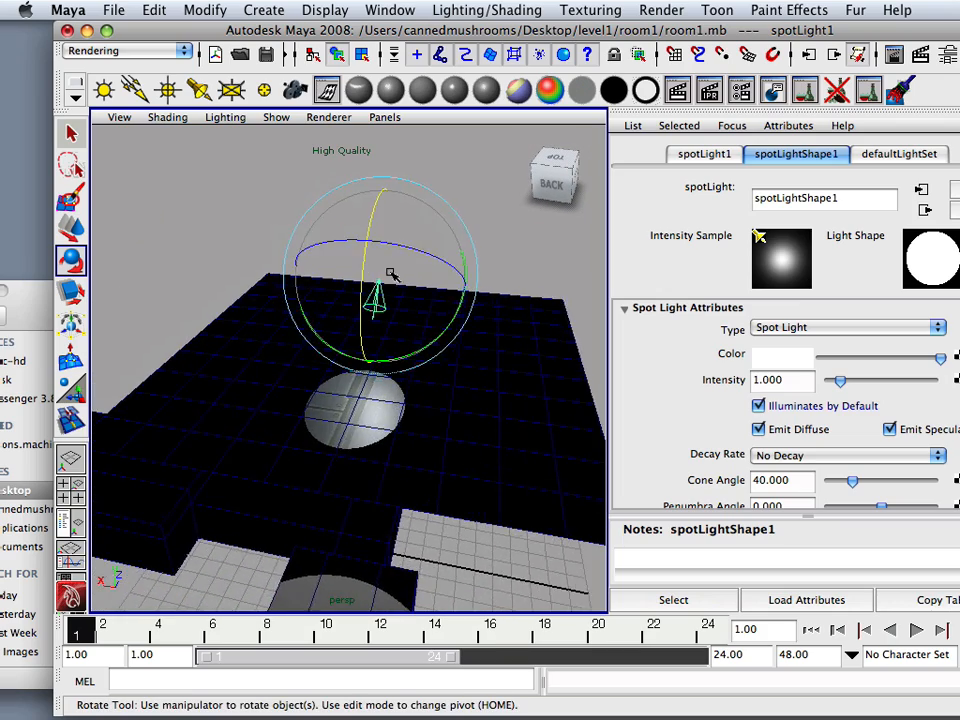
pyautogui.scroll(5, 388, 279)
pyautogui.scroll(-4, 380, 274)
pyautogui.press('w')
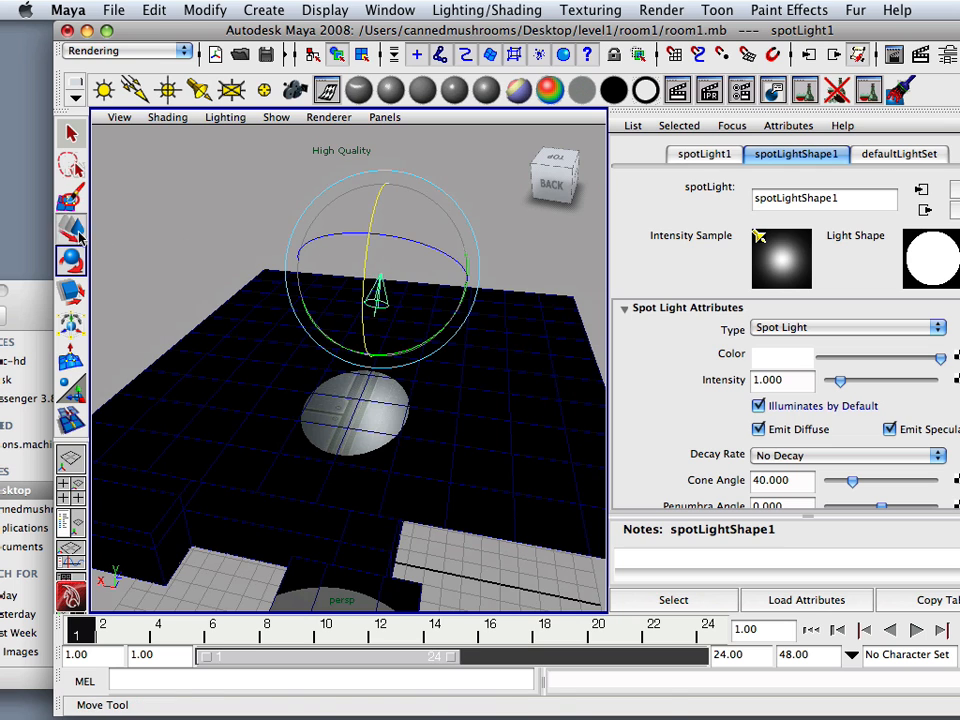
pyautogui.keyDown('alt'); pyautogui.moveTo(383, 213); pyautogui.dragTo(468, 265); pyautogui.keyUp('alt')
pyautogui.keyDown('alt'); pyautogui.moveTo(300, 321); pyautogui.dragTo(334, 319); pyautogui.keyUp('alt')
pyautogui.keyDown('alt'); pyautogui.moveTo(334, 319); pyautogui.dragTo(379, 324, button='right'); pyautogui.keyUp('alt')
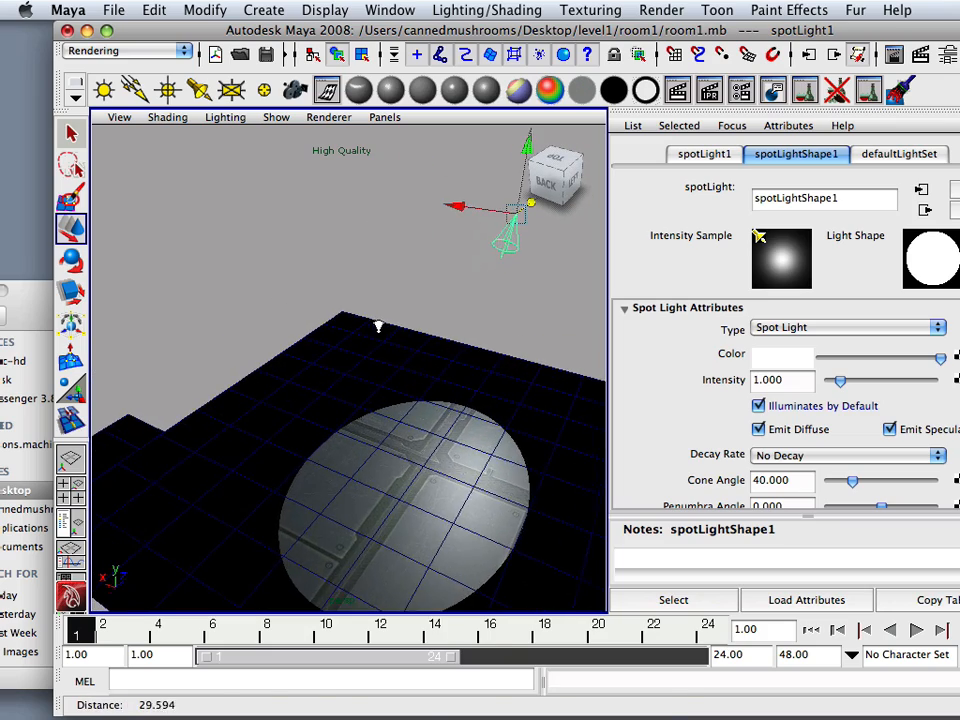
pyautogui.keyDown('alt'); pyautogui.moveTo(379, 324); pyautogui.dragTo(317, 310); pyautogui.keyUp('alt')
pyautogui.keyDown('alt'); pyautogui.moveTo(317, 310); pyautogui.dragTo(349, 373, button='right'); pyautogui.keyUp('alt')
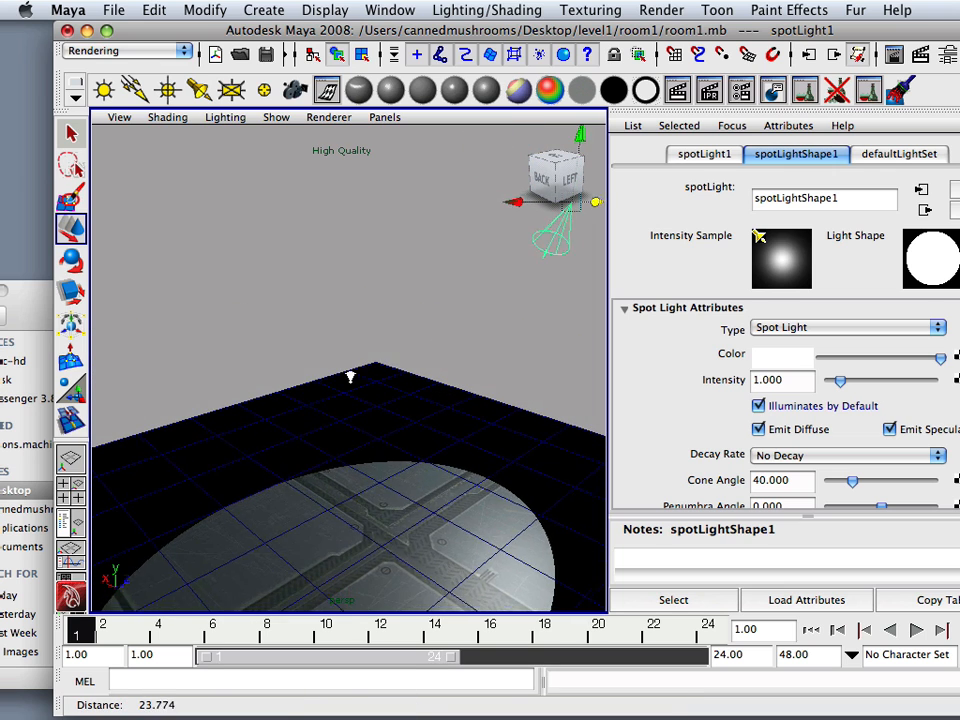
pyautogui.keyDown('alt'); pyautogui.moveTo(349, 373); pyautogui.dragTo(312, 368); pyautogui.keyUp('alt')
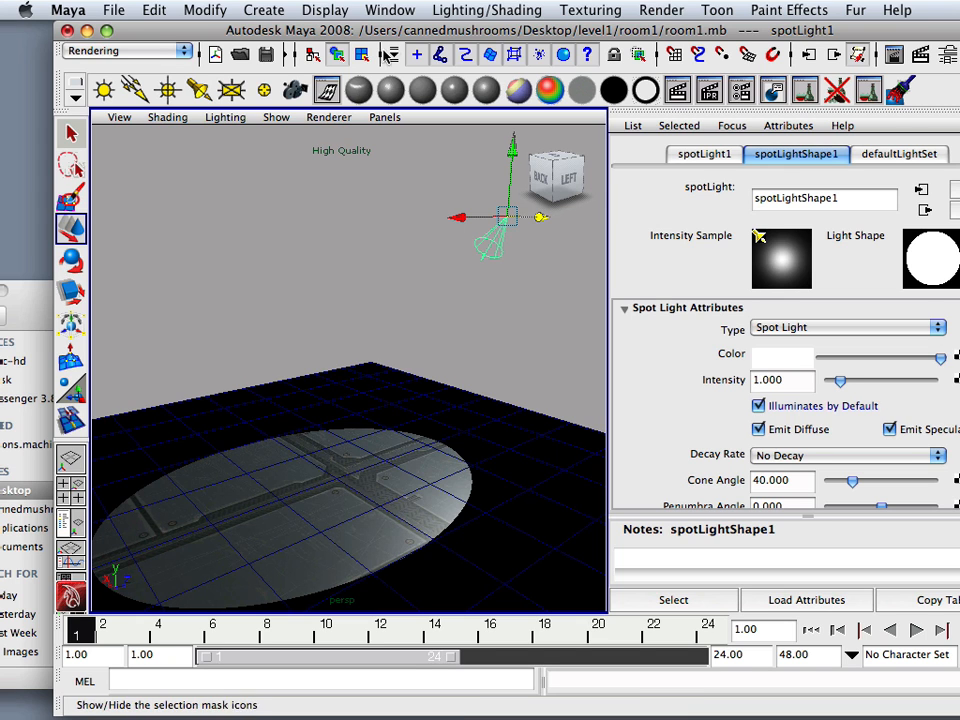
# Set the spot light's penumbra angle to 10, dropoff to about 16.228 and cone angle to about 70.365.
pyautogui.moveTo(411, 31); pyautogui.dragTo(363, 31)
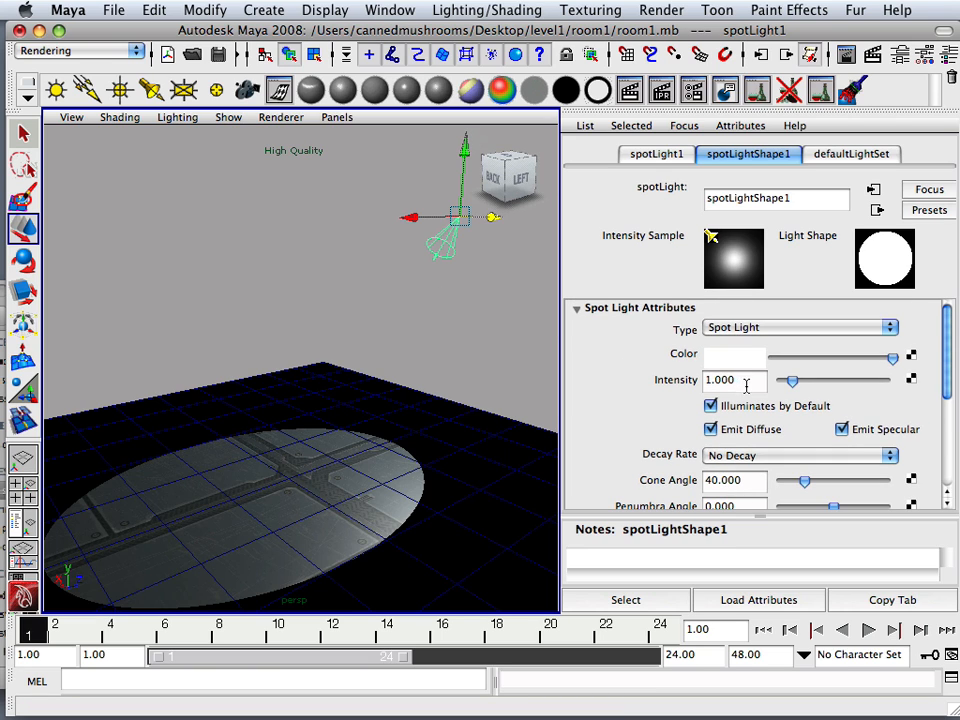
pyautogui.scroll(-3, 757, 428)
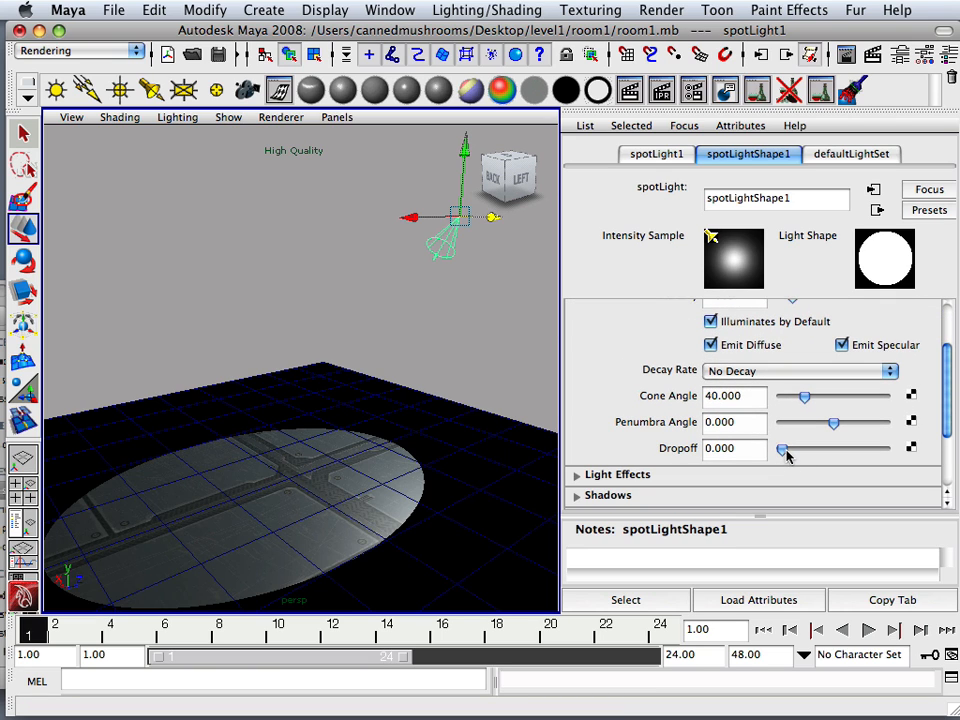
pyautogui.moveTo(786, 452); pyautogui.dragTo(872, 429)
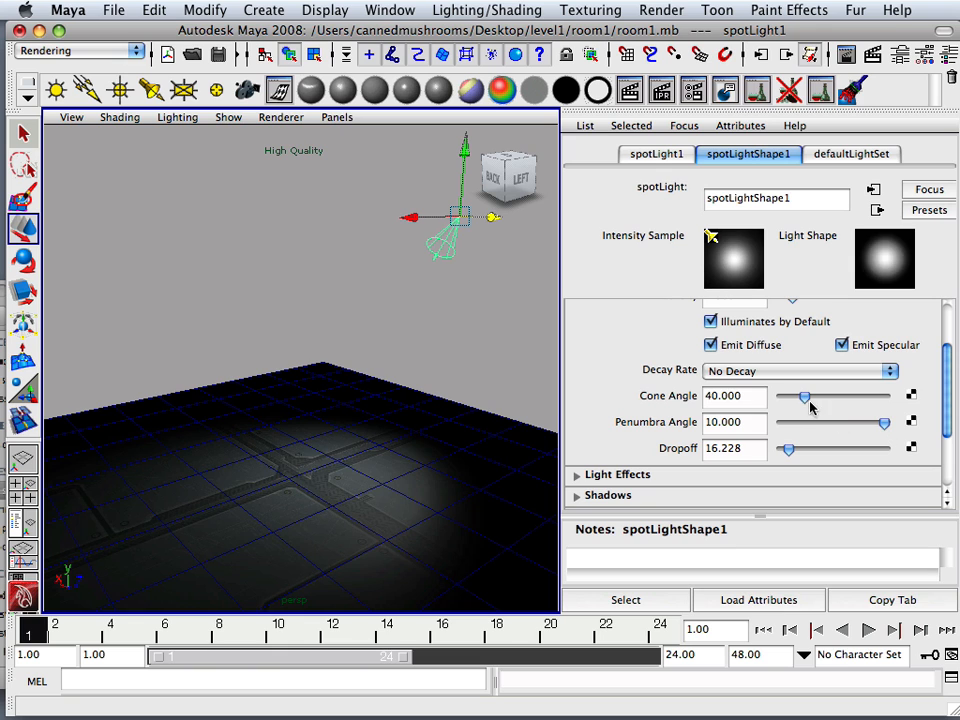
pyautogui.moveTo(805, 398); pyautogui.dragTo(821, 405)
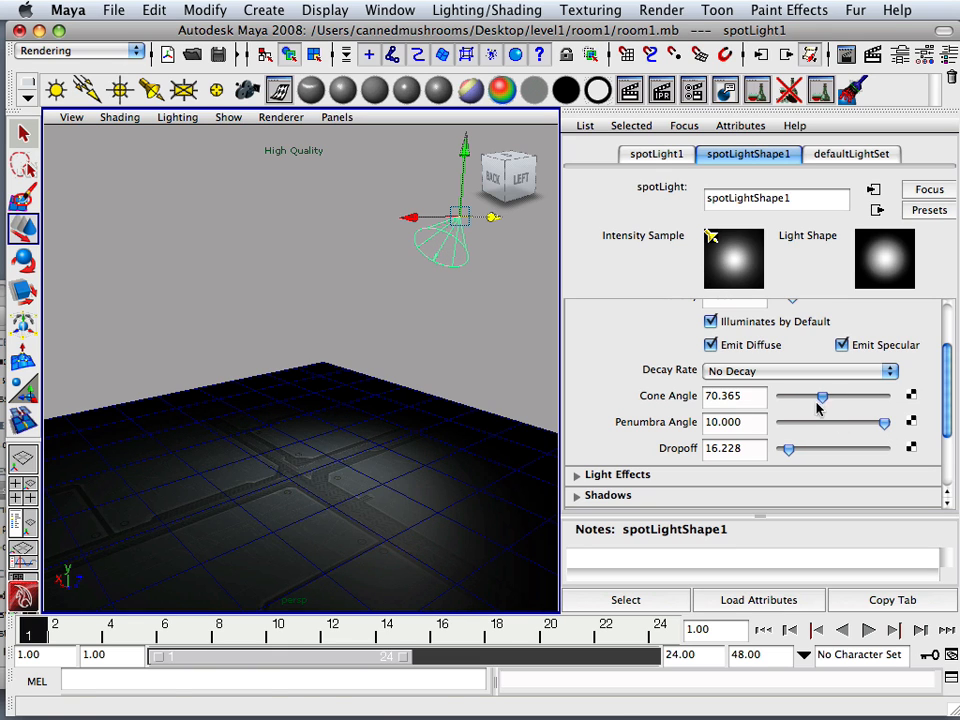
# Set the spot light's intensity to about 1.636.
pyautogui.keyDown('alt'); pyautogui.moveTo(440, 398); pyautogui.dragTo(370, 396); pyautogui.keyUp('alt')
pyautogui.scroll(-3, 614, 407)
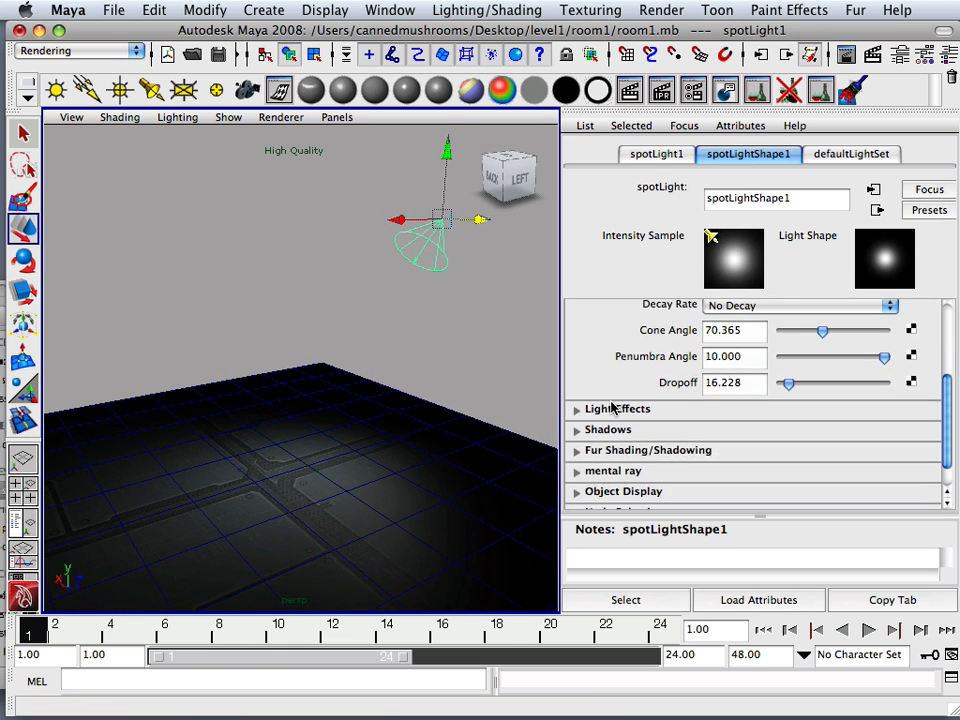
pyautogui.scroll(5, 615, 405)
pyautogui.scroll(-1, 660, 392)
pyautogui.moveTo(787, 360); pyautogui.dragTo(798, 358)
# Move the spot light further up and slightly along its Z axis above the floor plane.
pyautogui.moveTo(350, 415)
pyautogui.keyDown('alt'); pyautogui.mouseDown()
pyautogui.moveTo(330, 415)
pyautogui.moveTo(351, 411)
pyautogui.mouseUp(); pyautogui.keyUp('alt')
pyautogui.keyDown('alt'); pyautogui.moveTo(351, 411); pyautogui.dragTo(302, 418, button='middle'); pyautogui.keyUp('alt')
pyautogui.scroll(4, 412, 420)
pyautogui.scroll(-4, 412, 421)
pyautogui.scroll(-4, 400, 405)
pyautogui.moveTo(342, 279); pyautogui.dragTo(342, 201)
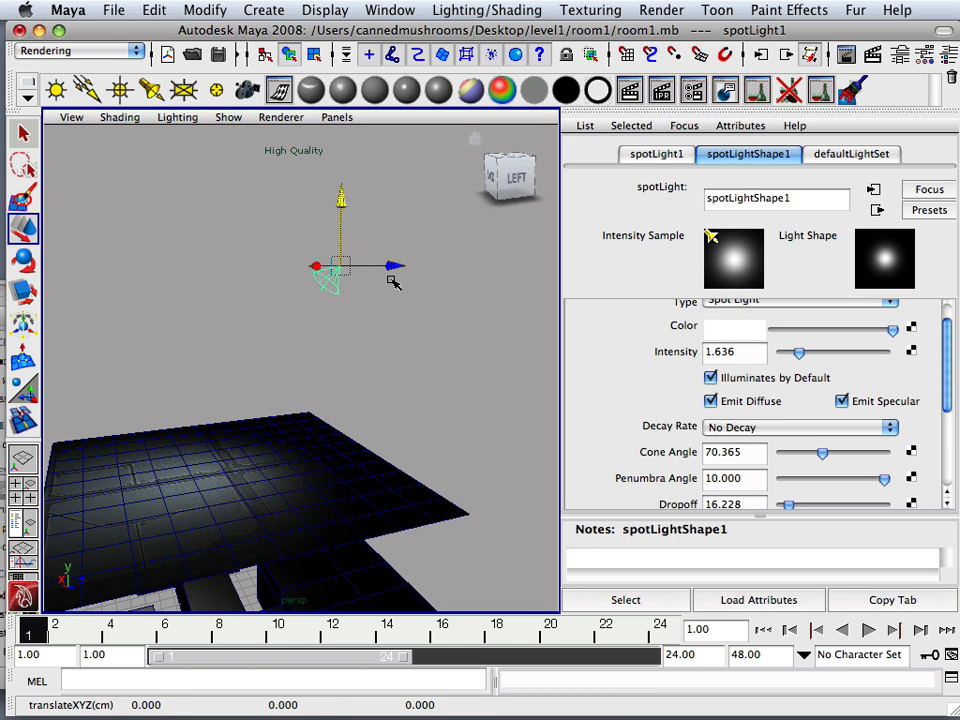
pyautogui.moveTo(393, 268)
pyautogui.mouseDown()
pyautogui.moveTo(501, 271)
pyautogui.moveTo(397, 272)
pyautogui.mouseUp()
# Try to scale the spot light uniformly by about 1.188.
pyautogui.click(25, 292)
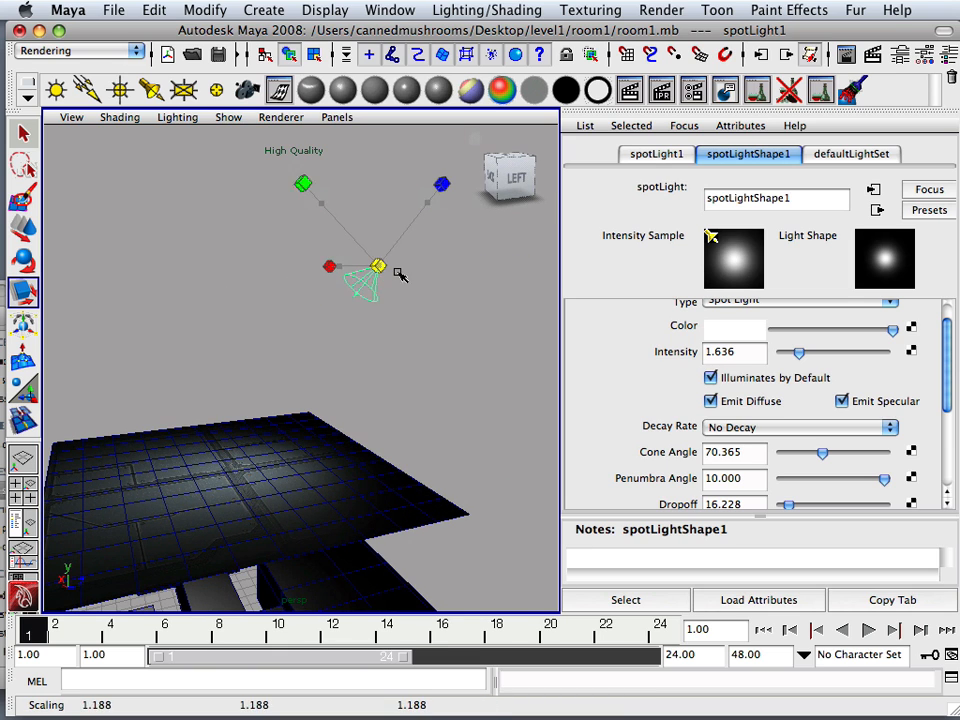
pyautogui.press('space')
pyautogui.press('super+space')
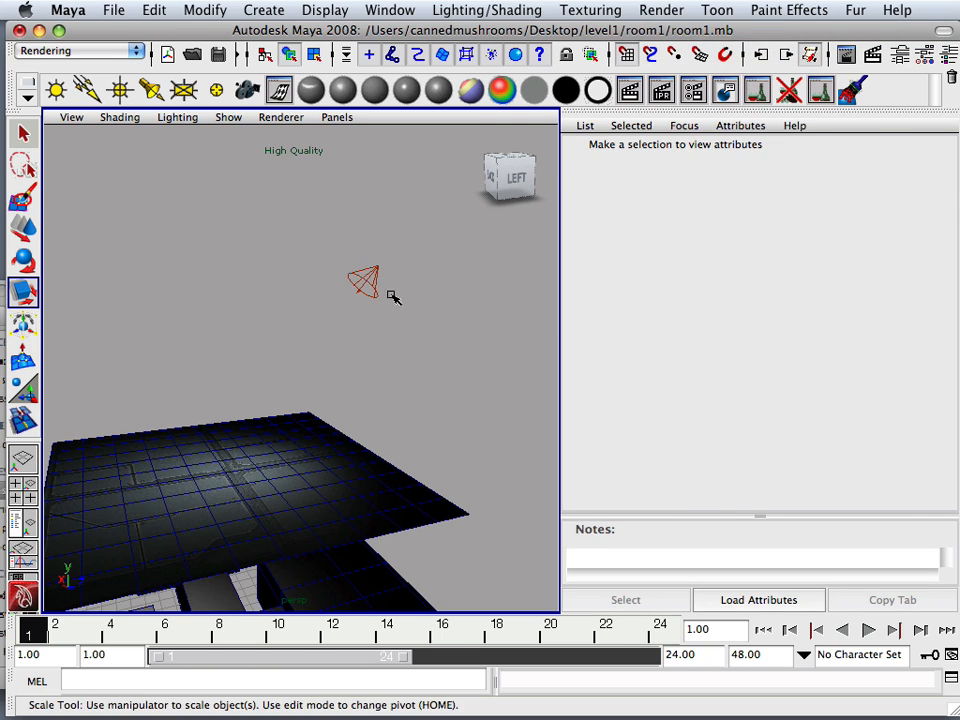
# Set the spot light's cone angle to about 132.546 and its dropoff to about 2.320.
pyautogui.scroll(1, 643, 365)
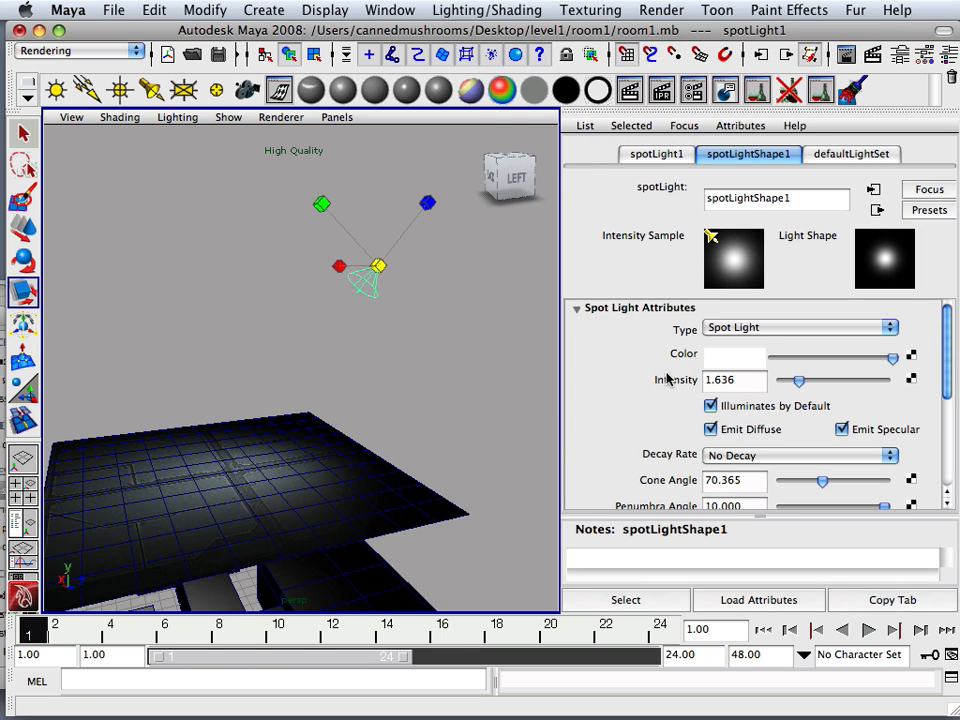
pyautogui.scroll(-3, 670, 382)
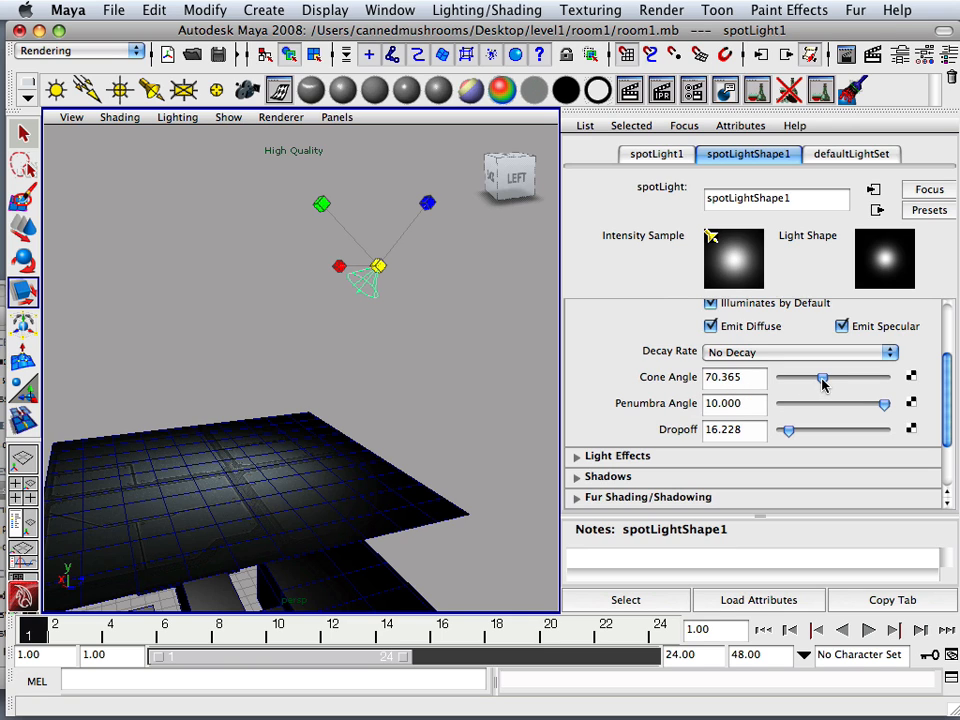
pyautogui.moveTo(823, 383); pyautogui.dragTo(852, 407)
pyautogui.moveTo(800, 433); pyautogui.dragTo(782, 431)
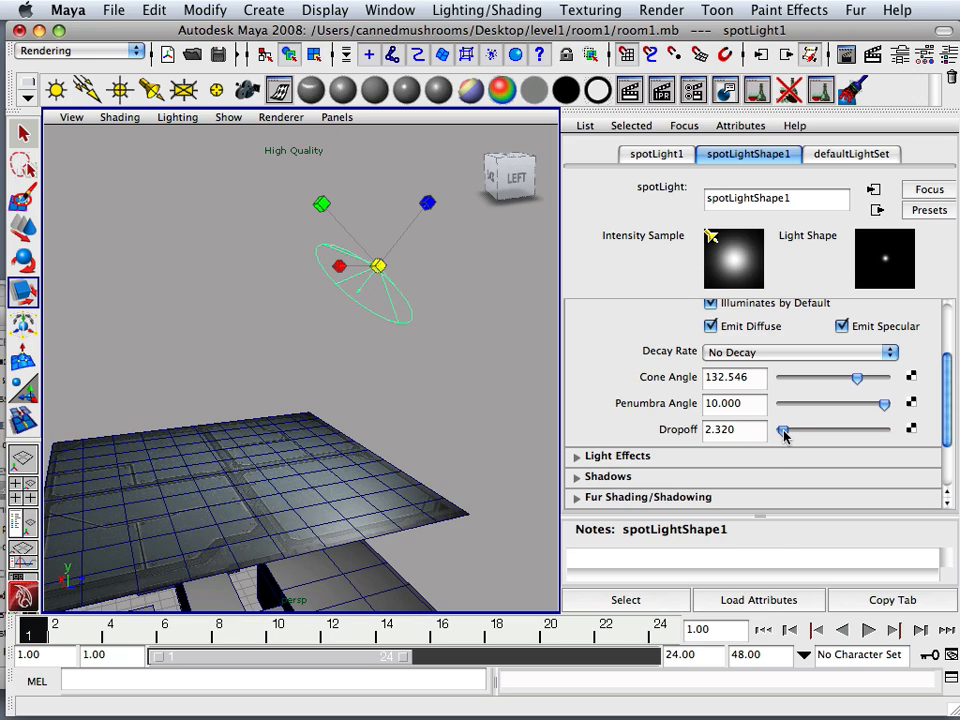
# Examine the lit floor texture on the plane up close and from above.
pyautogui.keyDown('alt'); pyautogui.moveTo(343, 429); pyautogui.dragTo(361, 378, button='middle'); pyautogui.keyUp('alt')
pyautogui.keyDown('alt'); pyautogui.moveTo(353, 378); pyautogui.dragTo(319, 392); pyautogui.keyUp('alt')
pyautogui.scroll(5, 318, 400)
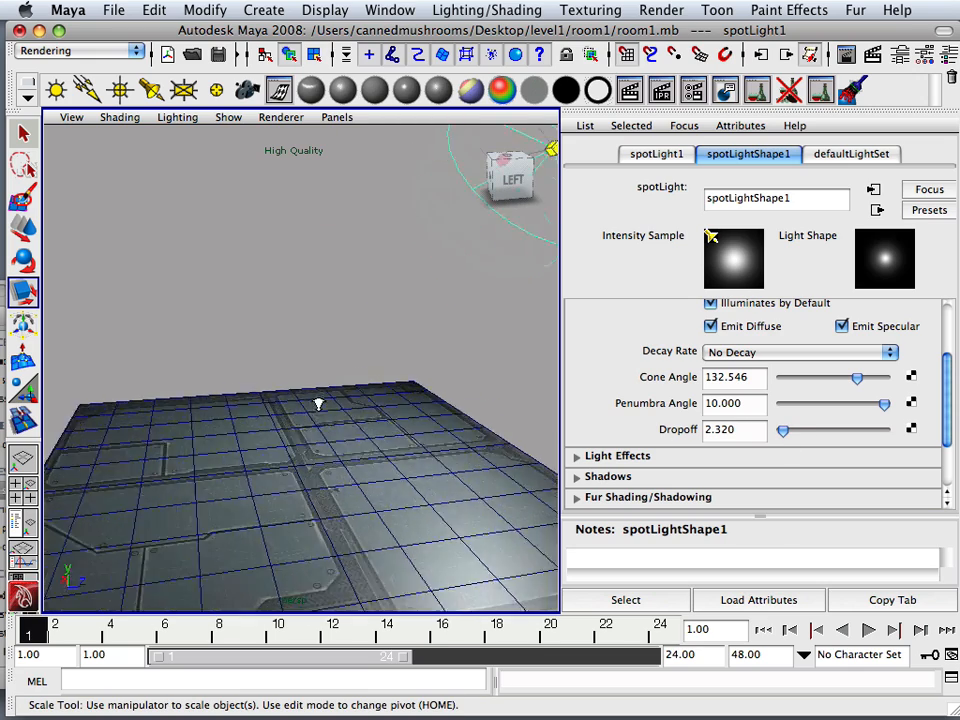
pyautogui.keyDown('alt'); pyautogui.moveTo(358, 451); pyautogui.dragTo(324, 356, button='middle'); pyautogui.keyUp('alt')
pyautogui.keyDown('alt'); pyautogui.moveTo(419, 410); pyautogui.dragTo(281, 407, button='right'); pyautogui.keyUp('alt')
pyautogui.keyDown('alt'); pyautogui.moveTo(281, 407); pyautogui.dragTo(347, 343); pyautogui.keyUp('alt')
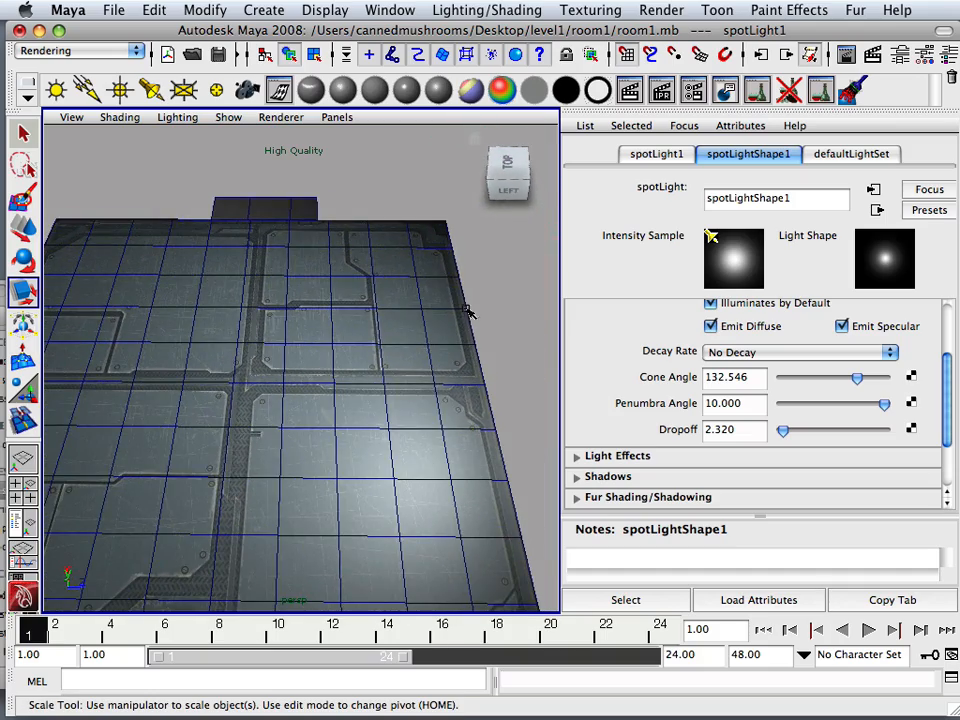
# Rearrange the main and Hypershade windows so the floor textures and the floor1 network are accessible beside the viewport.
pyautogui.scroll(-4, 347, 343)
pyautogui.moveTo(432, 30); pyautogui.dragTo(388, 260)
pyautogui.moveTo(528, 57); pyautogui.dragTo(454, 32)
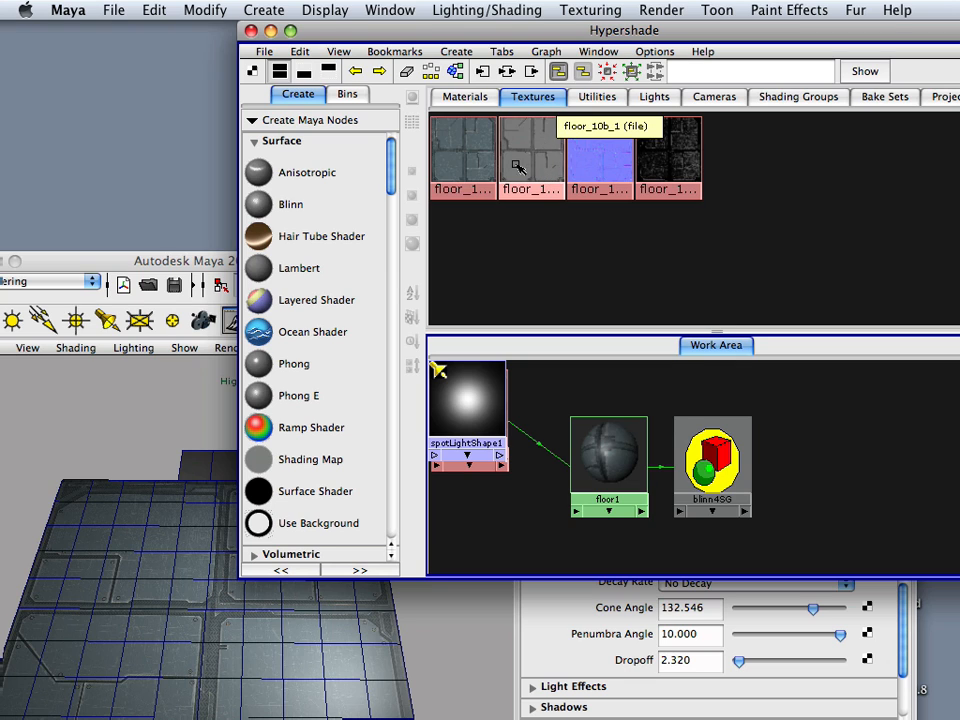
# Connect the floor_10b_1 texture to floor1's bump map and spread the new bump2d1 and texture nodes apart below the material.
pyautogui.moveTo(605, 441); pyautogui.dragTo(606, 441, button='middle')
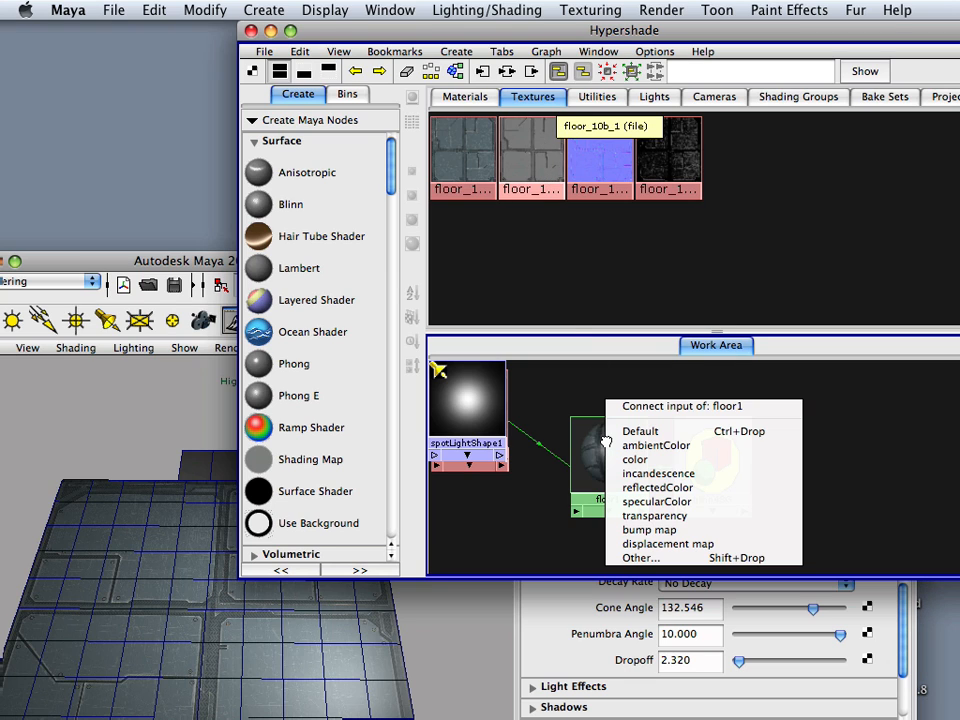
pyautogui.click(648, 530)
pyautogui.moveTo(593, 452); pyautogui.dragTo(542, 564)
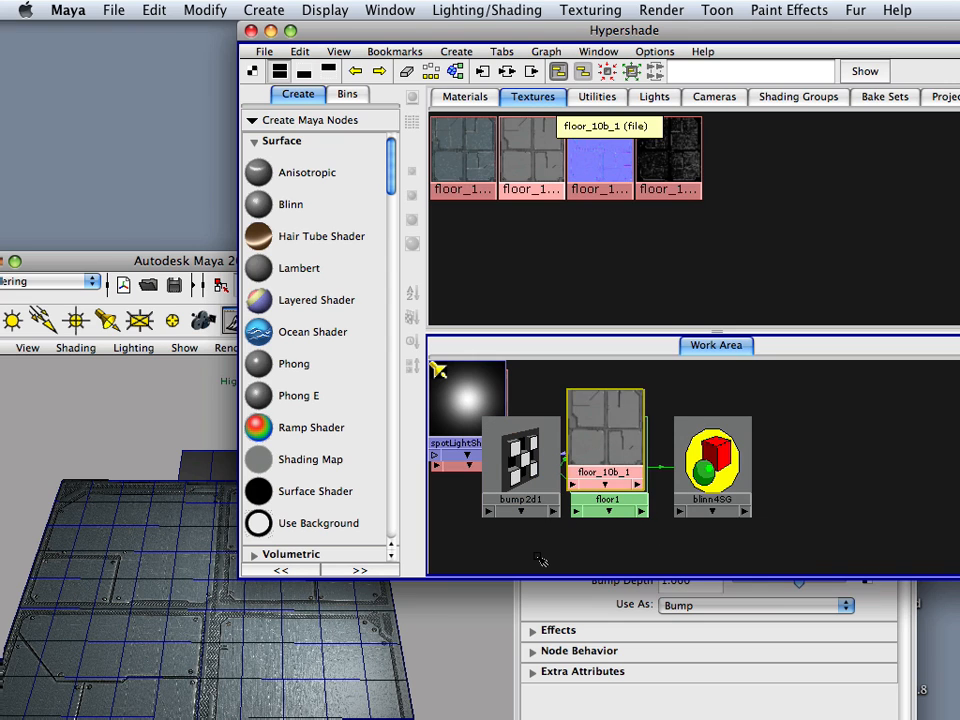
pyautogui.moveTo(527, 494); pyautogui.dragTo(446, 561)
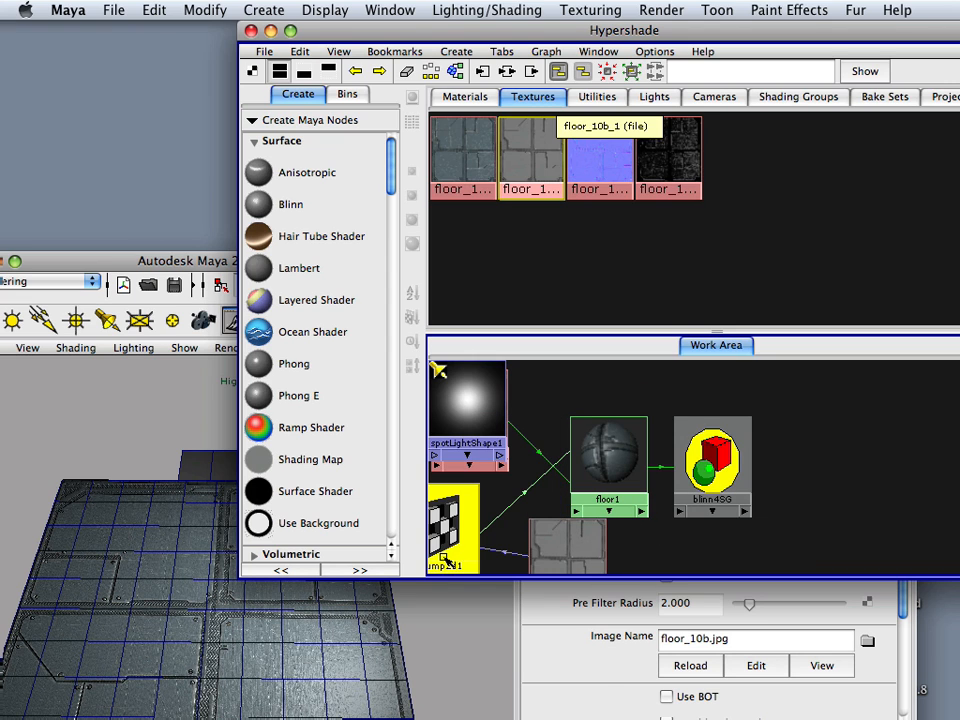
pyautogui.moveTo(558, 539); pyautogui.dragTo(538, 574)
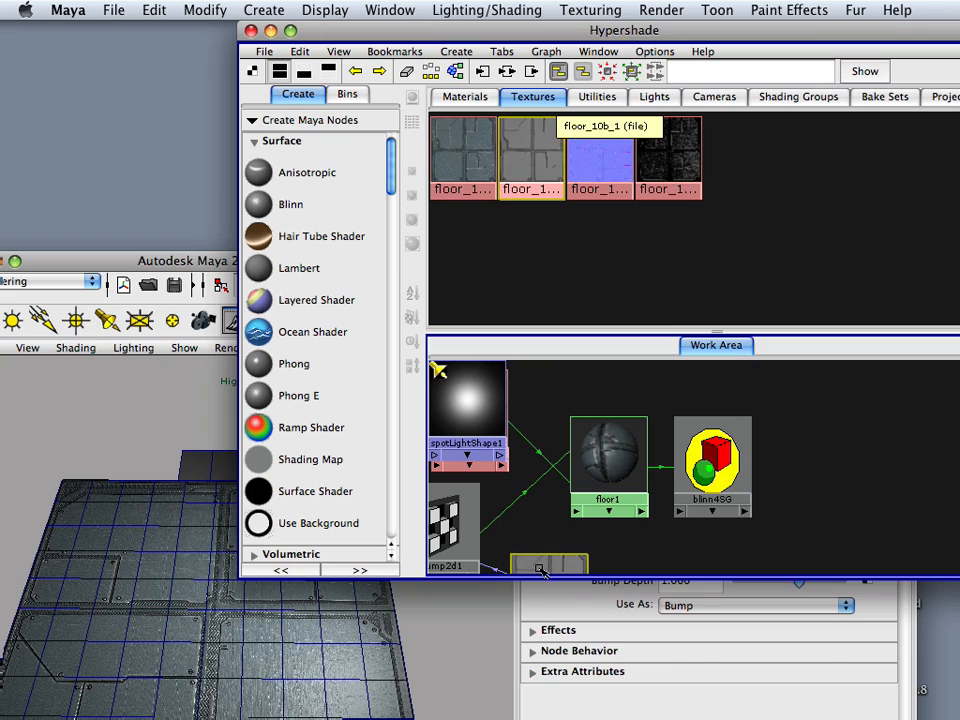
pyautogui.keyDown('alt'); pyautogui.moveTo(100, 616); pyautogui.dragTo(174, 590); pyautogui.keyUp('alt')
pyautogui.moveTo(120, 568)
pyautogui.keyDown('alt'); pyautogui.mouseDown()
pyautogui.moveTo(156, 604)
pyautogui.moveTo(111, 591)
pyautogui.moveTo(138, 660)
pyautogui.moveTo(91, 447)
pyautogui.moveTo(106, 560)
pyautogui.mouseUp(); pyautogui.keyUp('alt')
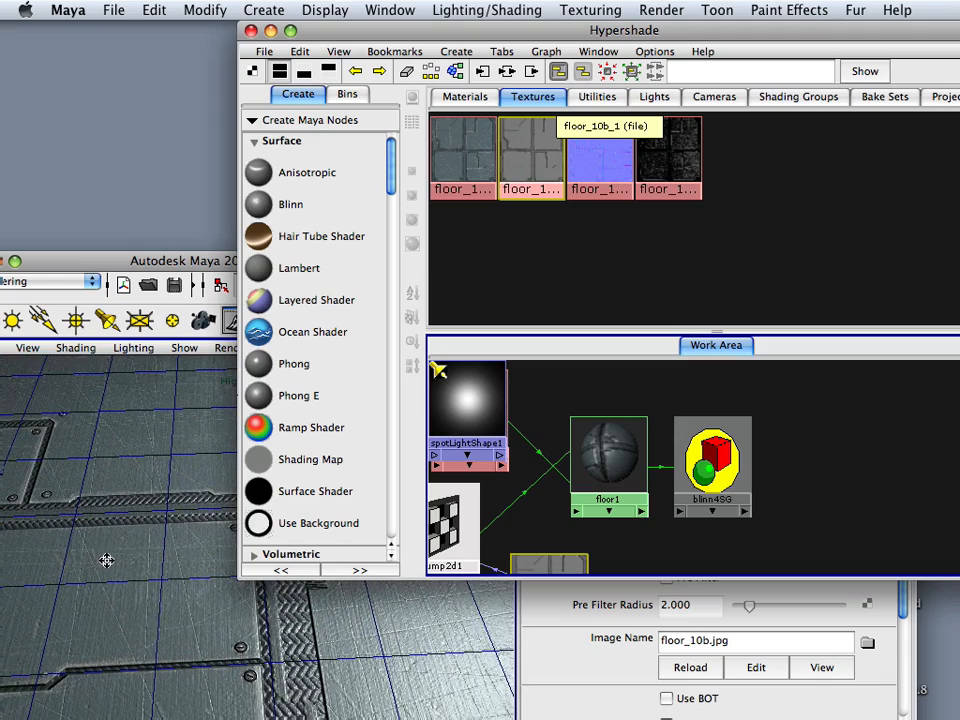
# Bring the attributes of bump2d1 into view and set its bump depth to 0.25.
pyautogui.click(450, 545)
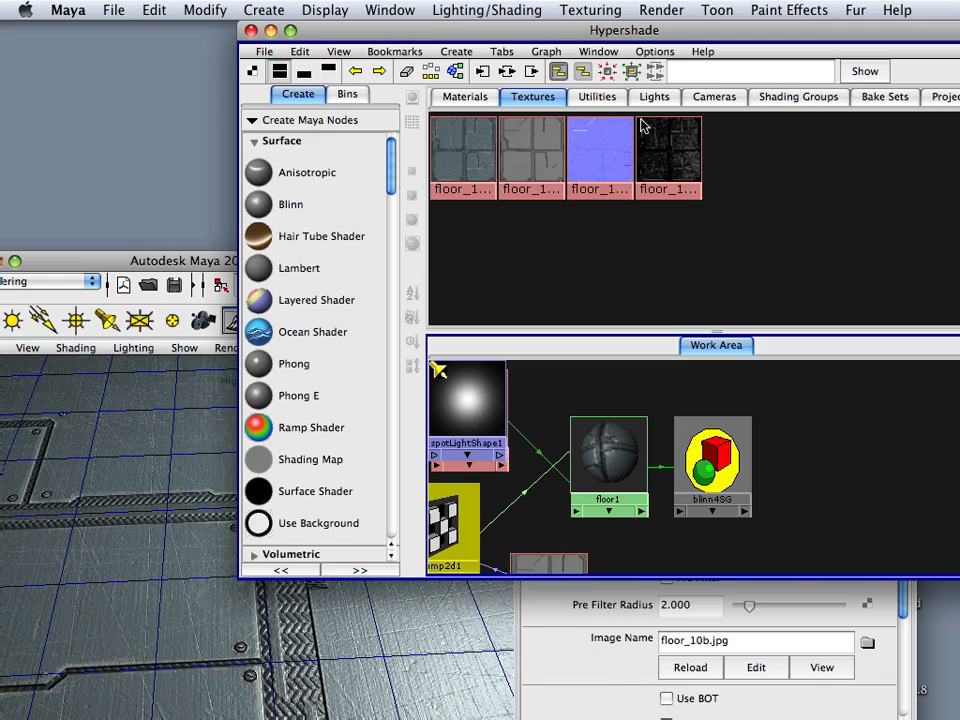
pyautogui.moveTo(640, 38); pyautogui.dragTo(770, 272)
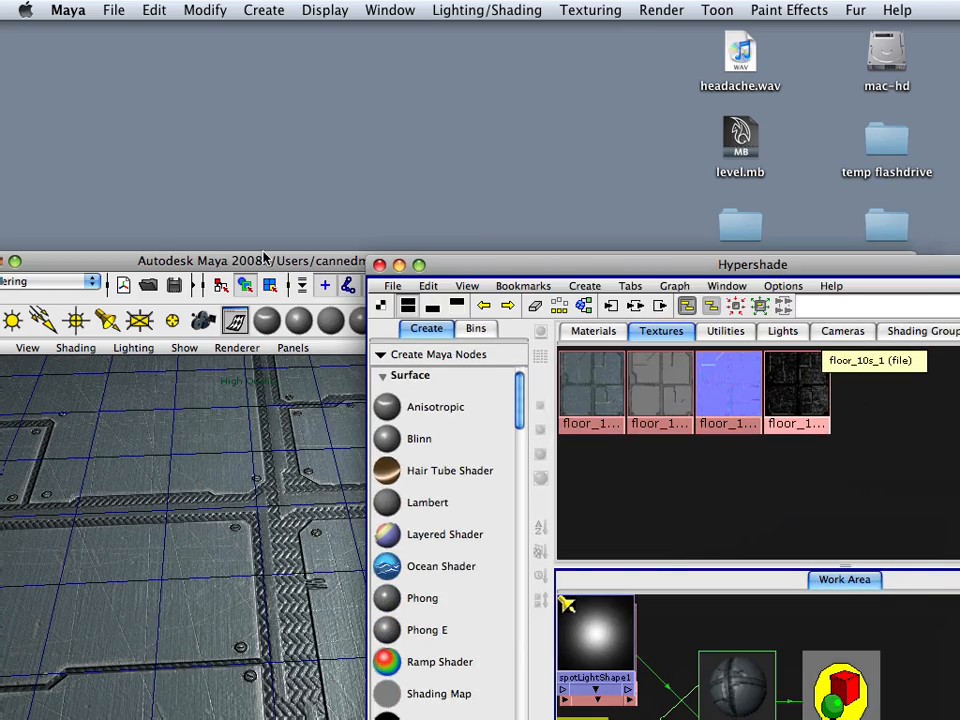
pyautogui.moveTo(263, 255); pyautogui.dragTo(192, 25)
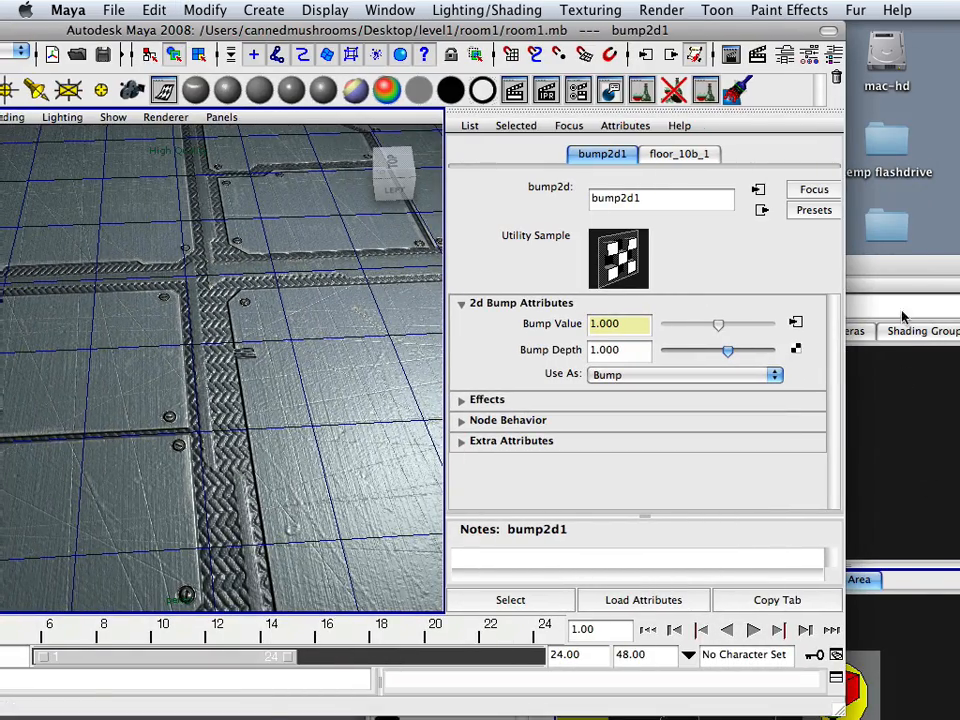
pyautogui.moveTo(885, 272); pyautogui.dragTo(825, 209)
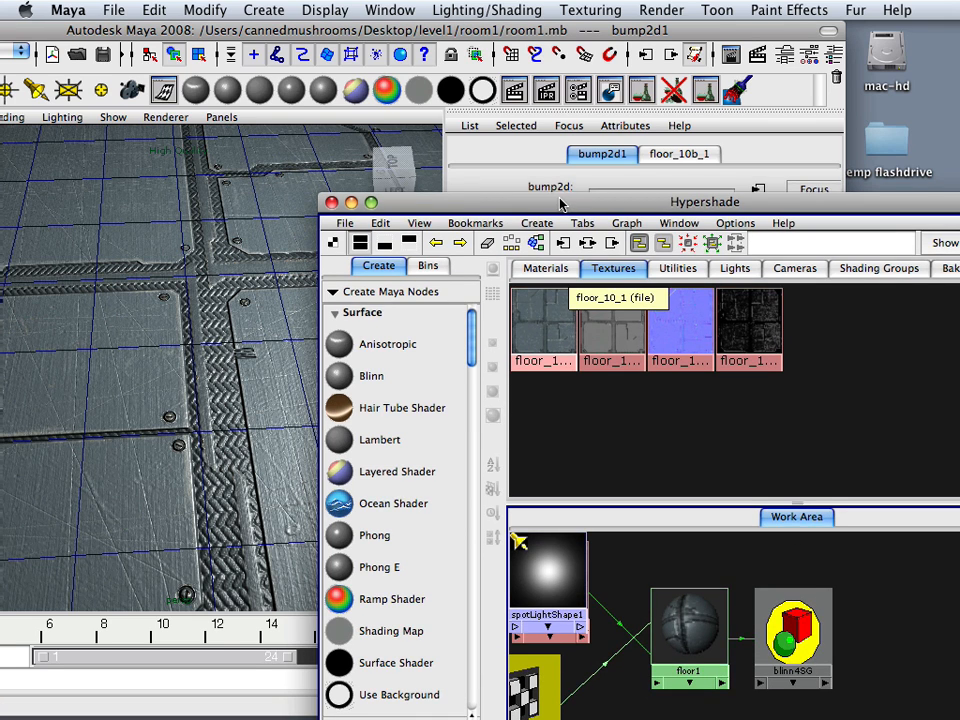
pyautogui.moveTo(550, 258); pyautogui.dragTo(637, 172)
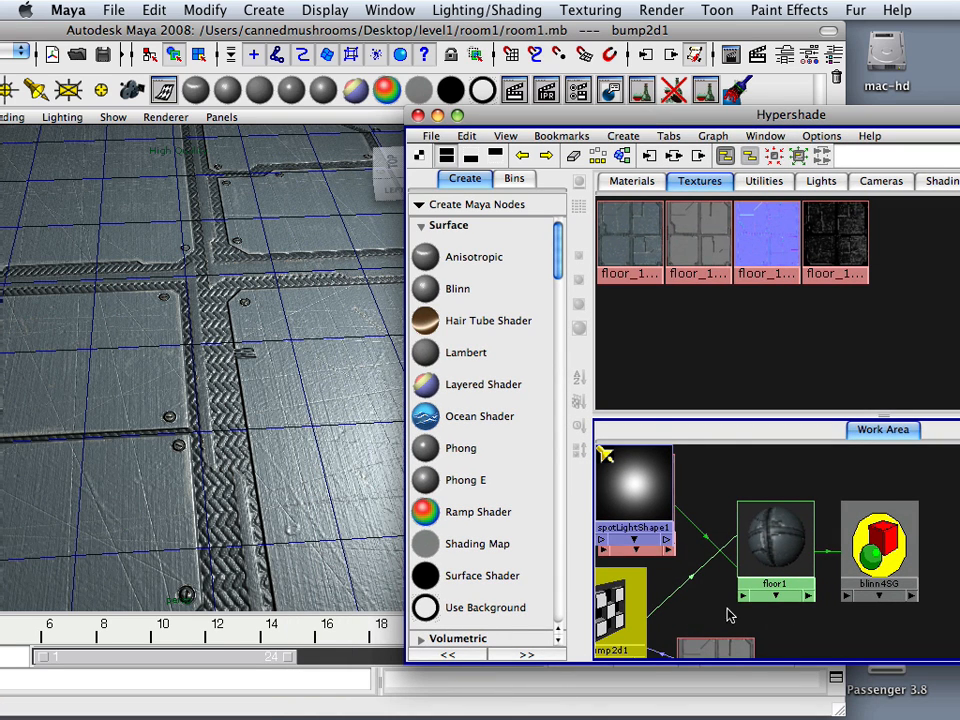
pyautogui.keyDown('alt'); pyautogui.moveTo(728, 609); pyautogui.dragTo(750, 611, button='middle'); pyautogui.keyUp('alt')
pyautogui.keyDown('alt'); pyautogui.moveTo(750, 611); pyautogui.dragTo(726, 617, button='right'); pyautogui.keyUp('alt')
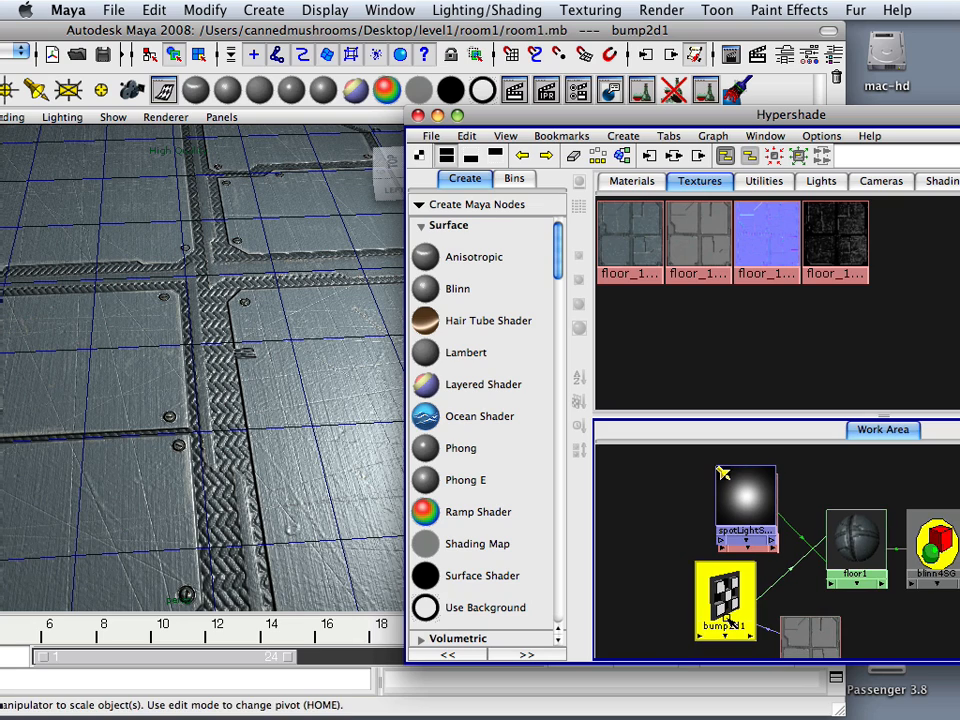
pyautogui.moveTo(606, 118); pyautogui.dragTo(618, 452)
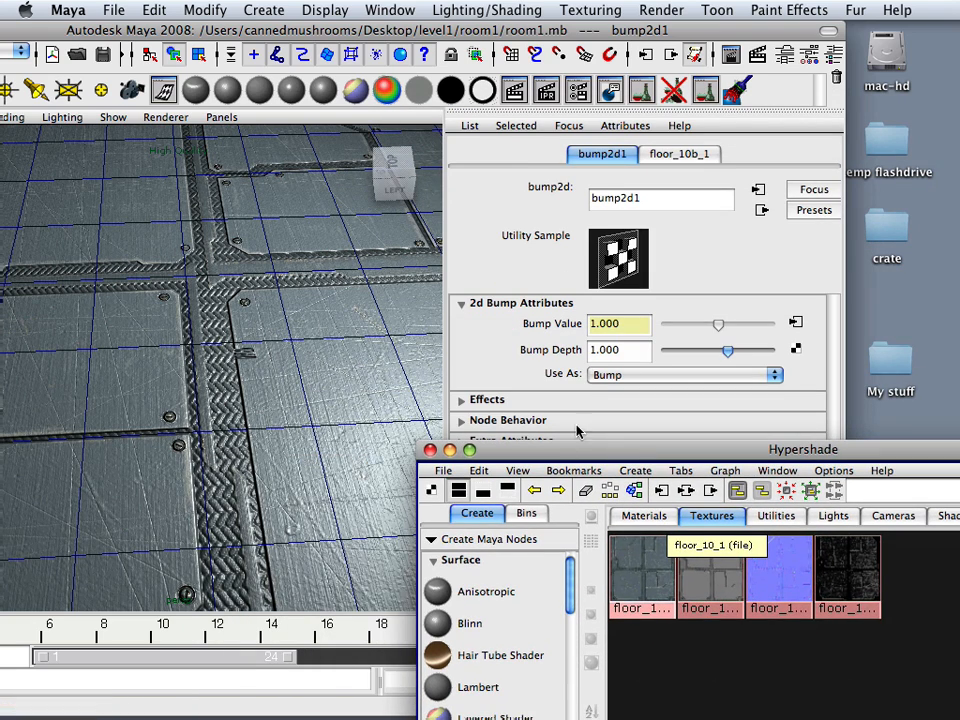
pyautogui.click(639, 351)
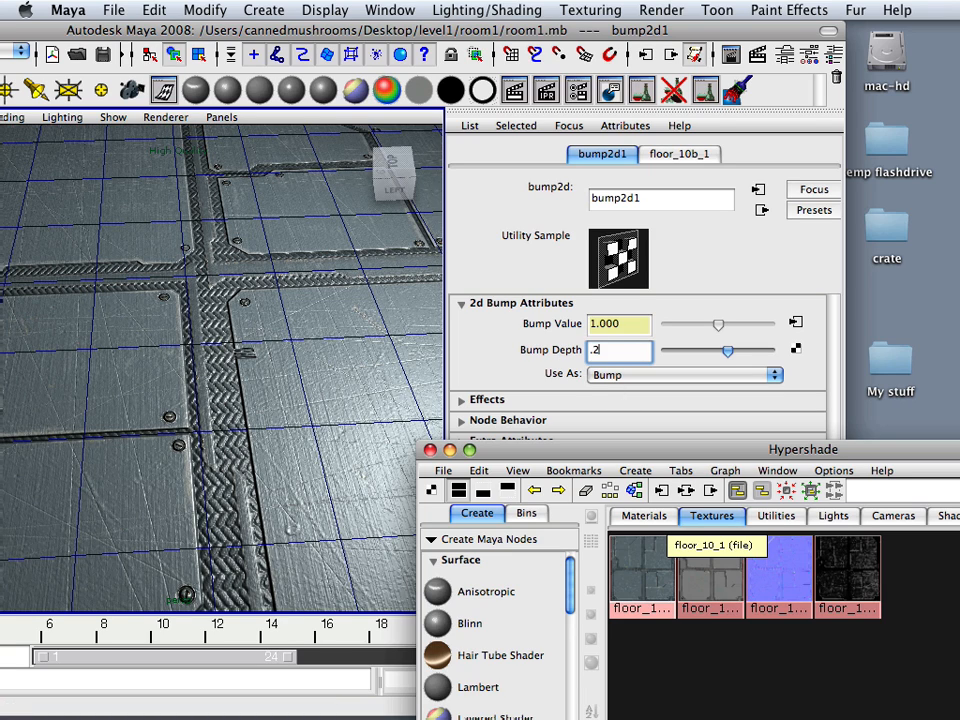
pyautogui.click(624, 324)
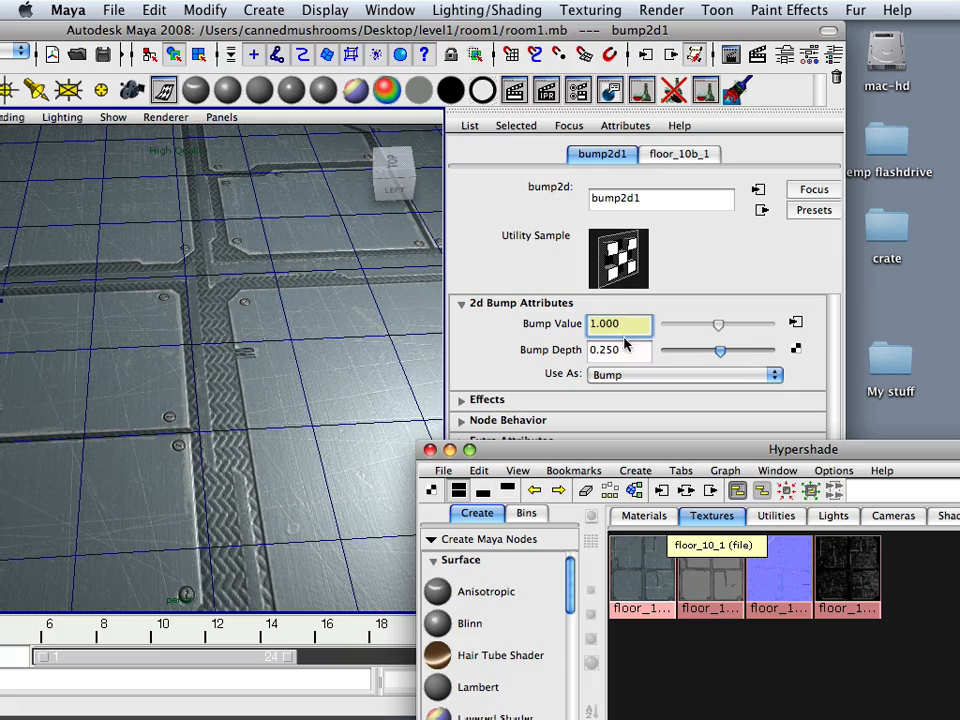
# Examine the bump-mapped floor plane up close, from above and at an angle.
pyautogui.keyDown('alt'); pyautogui.moveTo(294, 381); pyautogui.dragTo(317, 388); pyautogui.keyUp('alt')
pyautogui.scroll(12, 317, 388)
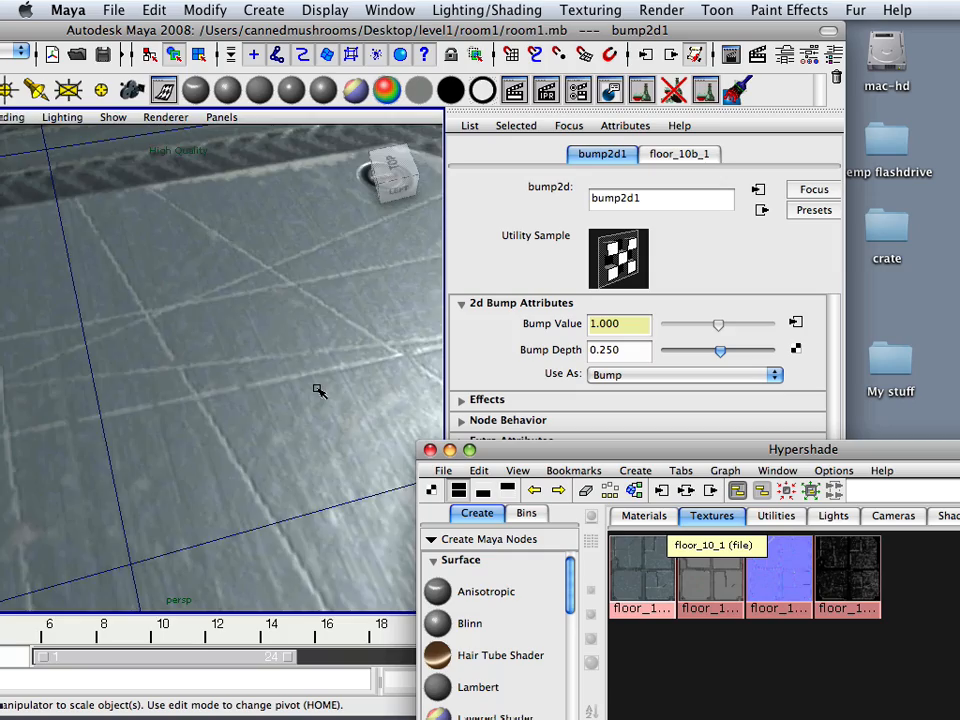
pyautogui.scroll(-10, 318, 391)
pyautogui.keyDown('alt'); pyautogui.moveTo(318, 391); pyautogui.dragTo(279, 407); pyautogui.keyUp('alt')
pyautogui.scroll(-6, 279, 405)
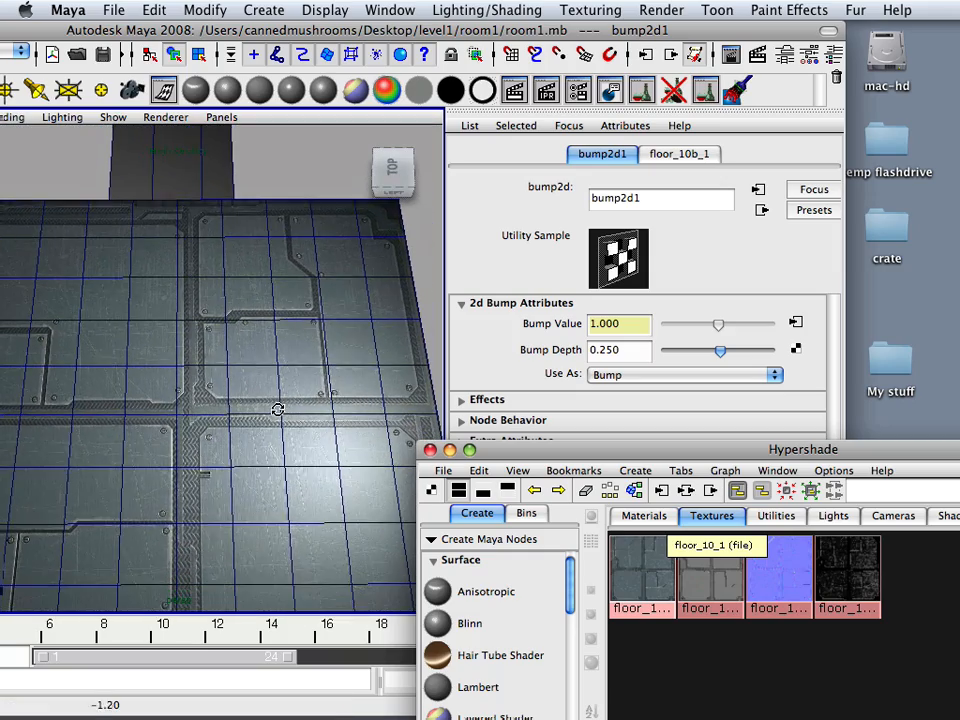
pyautogui.moveTo(582, 458); pyautogui.dragTo(457, 127)
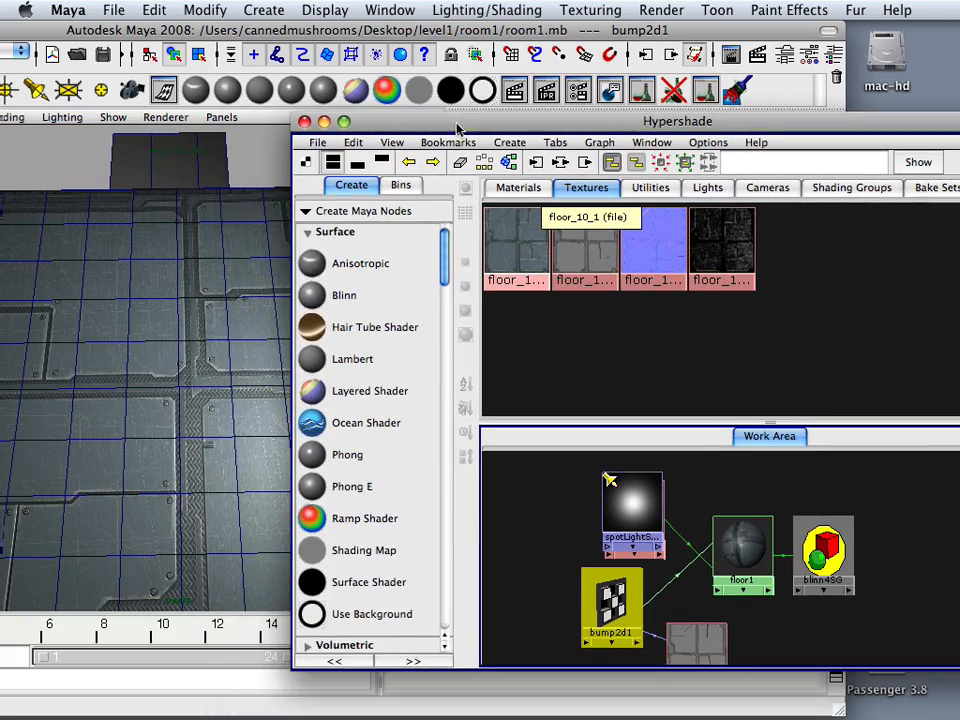
pyautogui.keyDown('alt'); pyautogui.moveTo(236, 375); pyautogui.dragTo(272, 396); pyautogui.keyUp('alt')
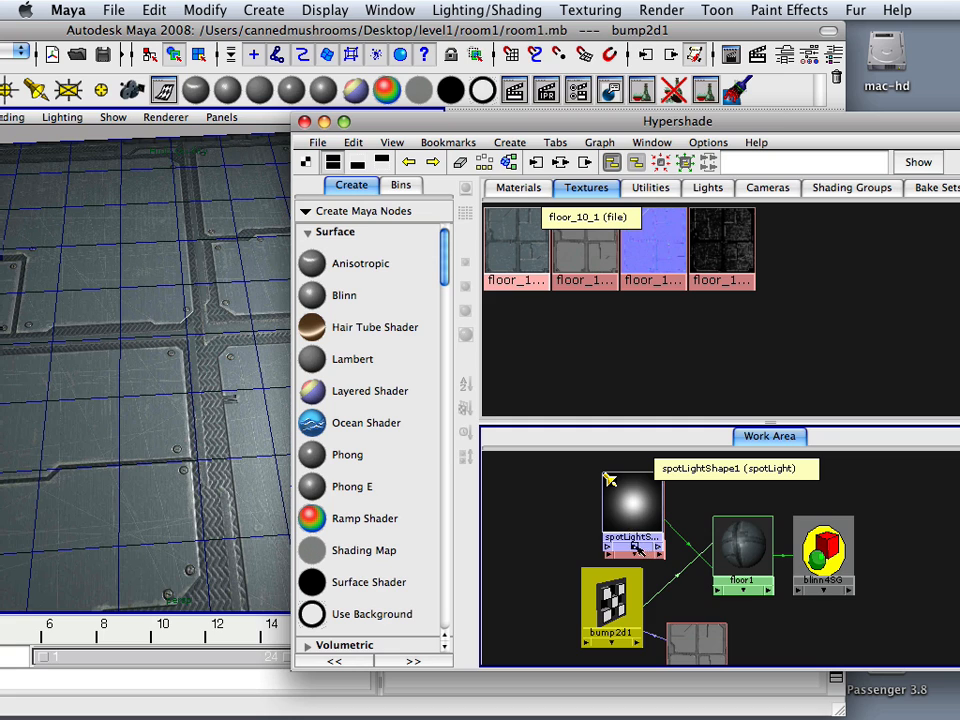
# Disconnect bump2d1 from floor1 and connect the floor_10n_1 texture as the material's bump map instead.
pyautogui.moveTo(660, 576); pyautogui.dragTo(681, 597)
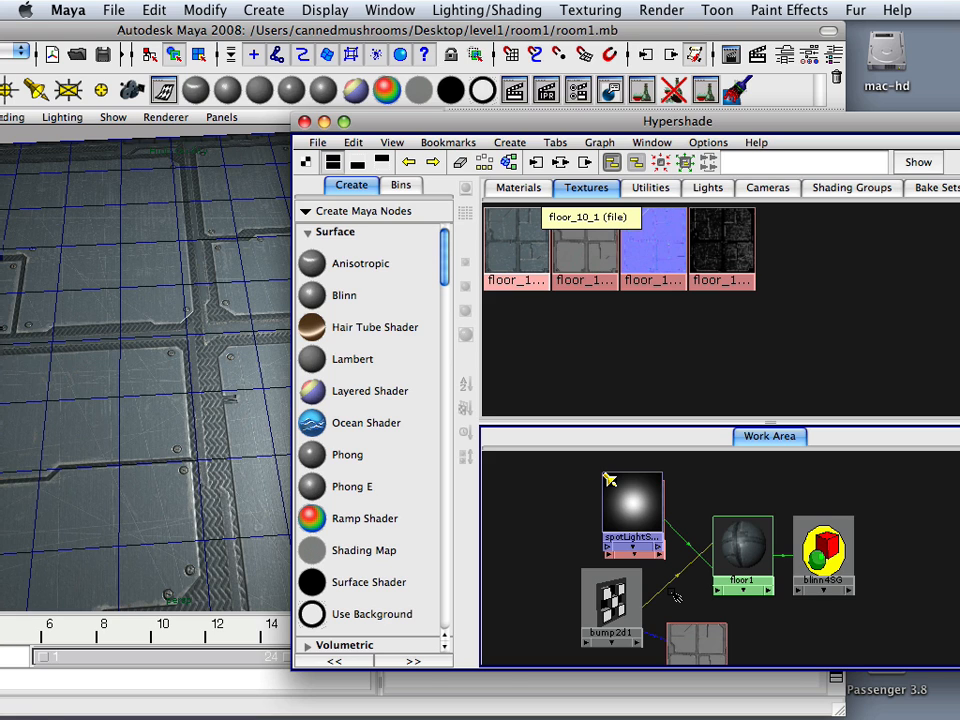
pyautogui.press('Delete')
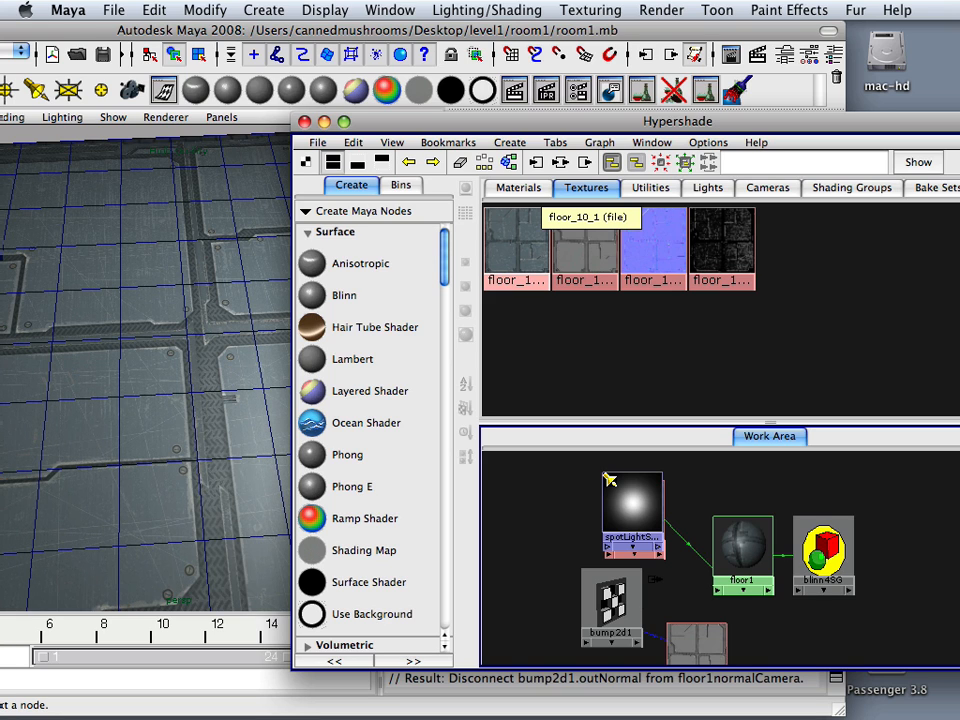
pyautogui.keyDown('alt'); pyautogui.moveTo(641, 578); pyautogui.dragTo(613, 604, button='middle'); pyautogui.keyUp('alt')
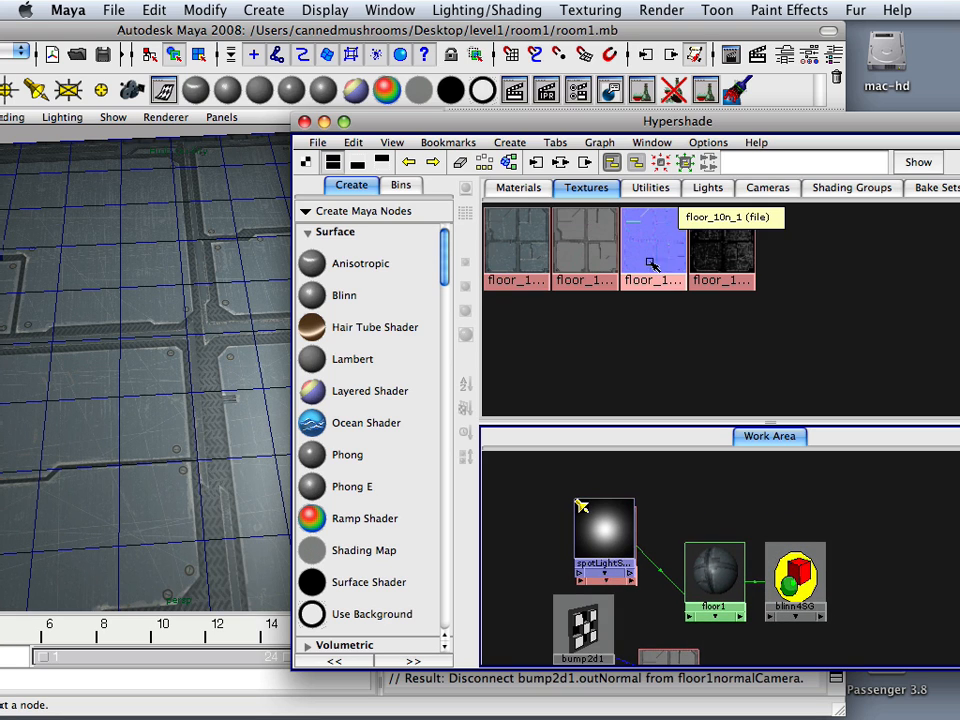
pyautogui.moveTo(716, 569); pyautogui.dragTo(716, 569, button='middle')
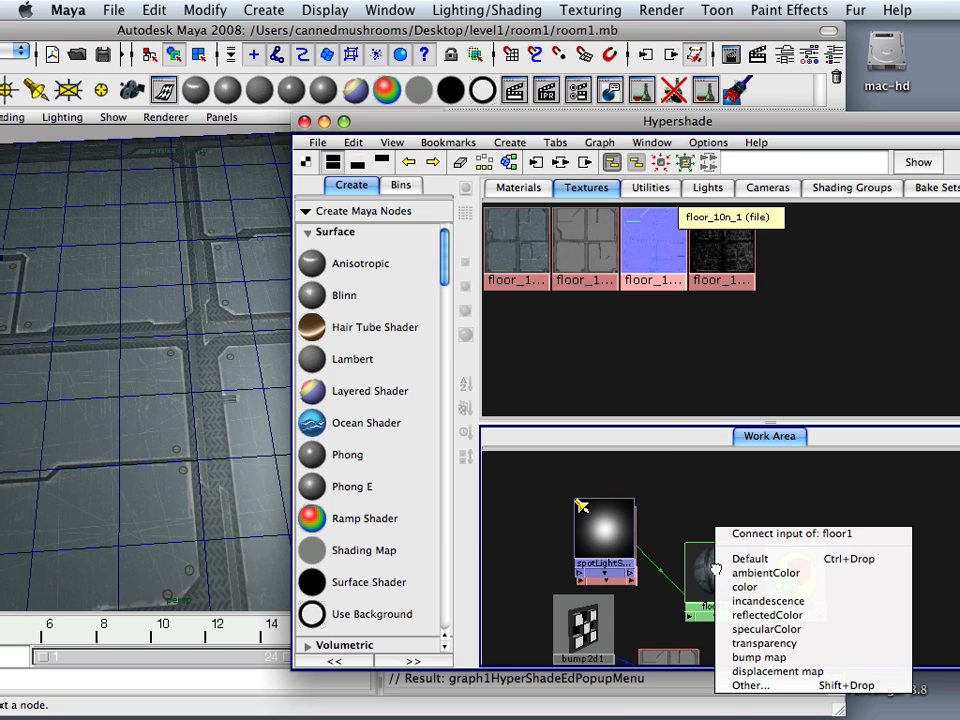
pyautogui.click(752, 658)
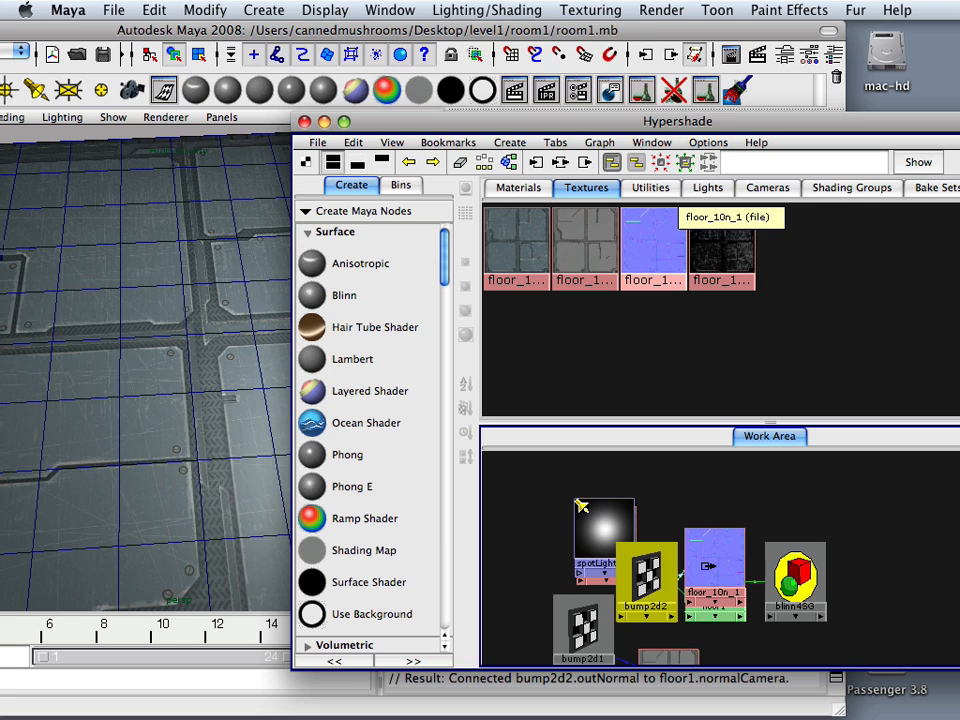
# Arrange the bump2d2 and floor_10n_1 nodes side by side above the floor1 material in the work area.
pyautogui.moveTo(708, 566); pyautogui.dragTo(729, 467)
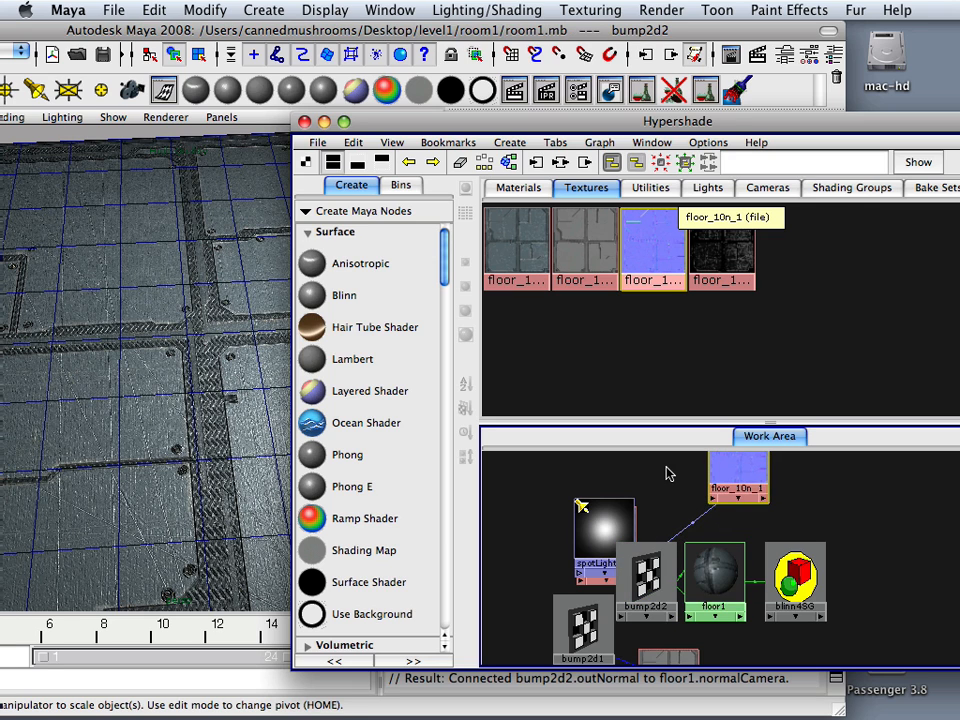
pyautogui.moveTo(652, 560); pyautogui.dragTo(655, 456)
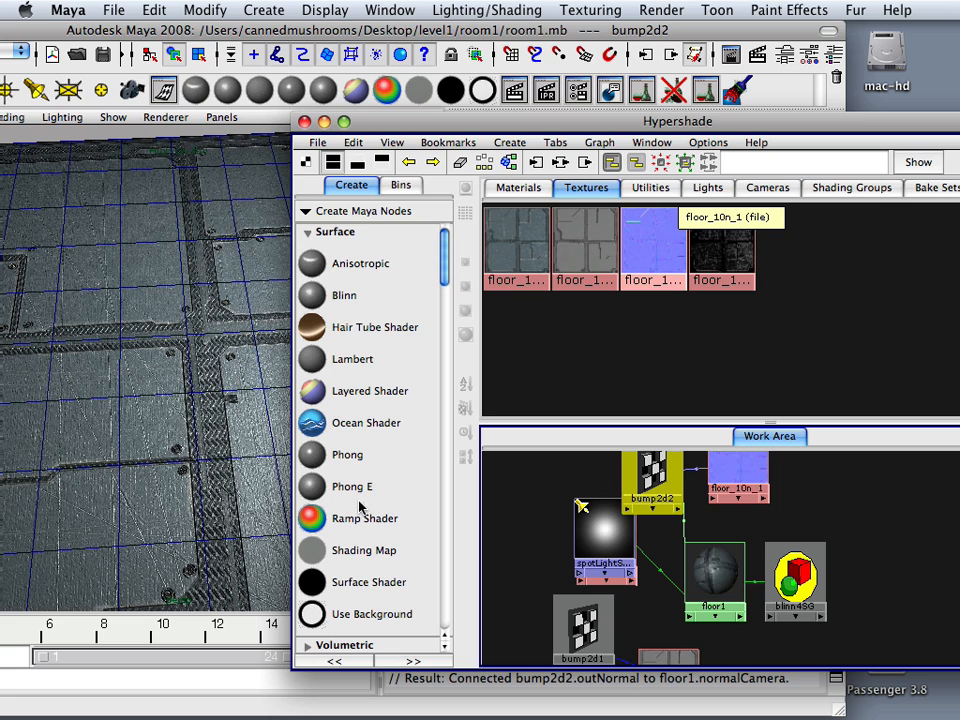
pyautogui.keyDown('alt'); pyautogui.moveTo(731, 478); pyautogui.dragTo(720, 524, button='middle'); pyautogui.keyUp('alt')
pyautogui.moveTo(718, 521); pyautogui.dragTo(752, 494)
pyautogui.moveTo(647, 522); pyautogui.dragTo(656, 487)
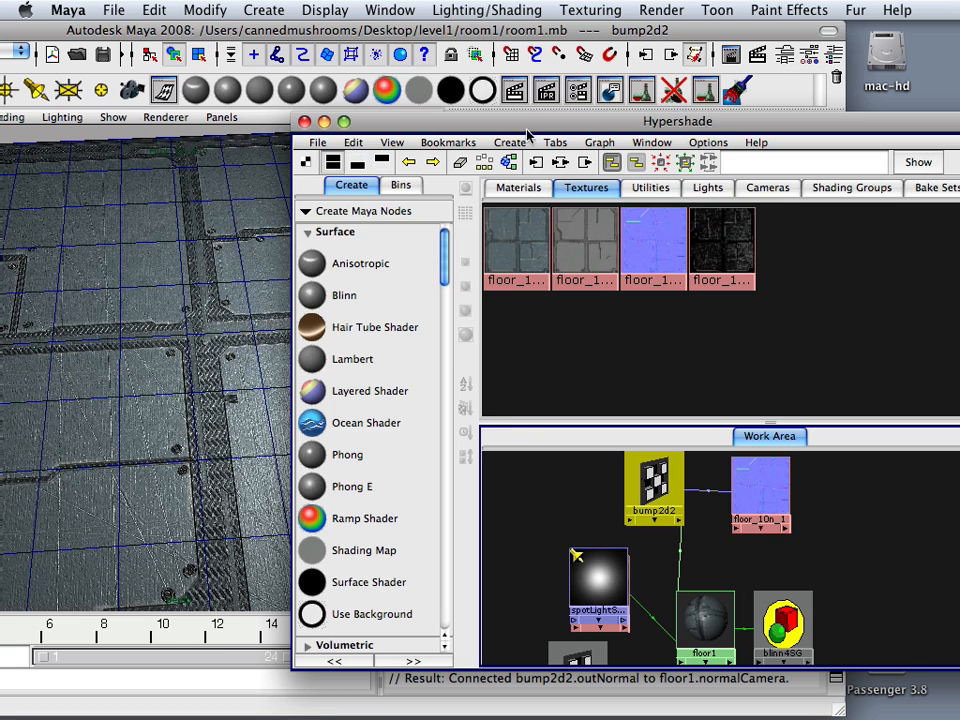
# Set the bump depth of bump2d2 to 0.25.
pyautogui.moveTo(527, 135); pyautogui.dragTo(487, 481)
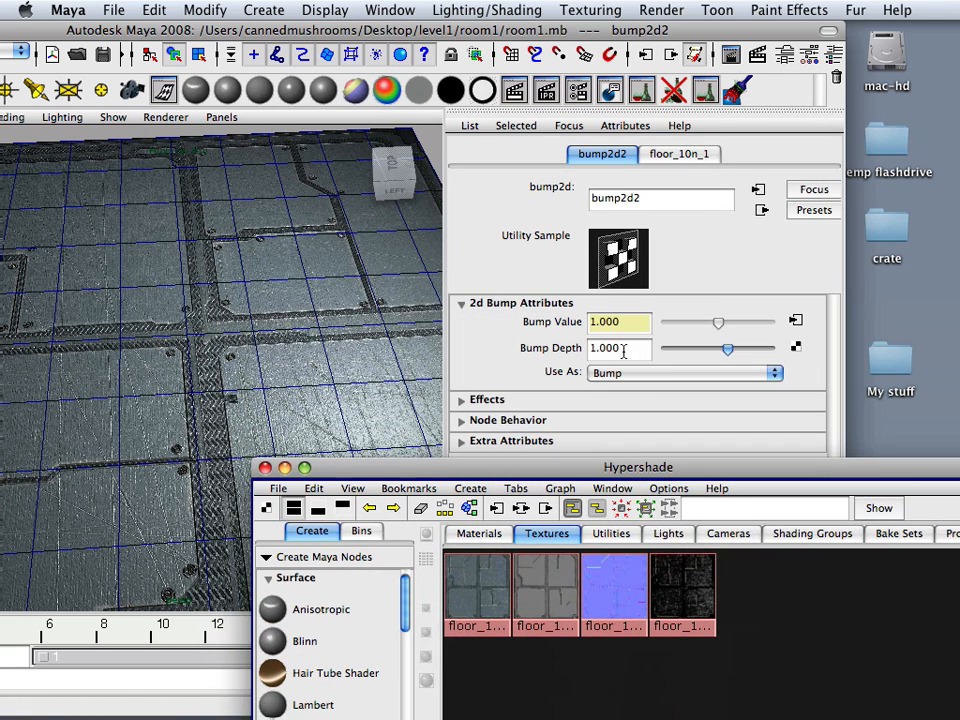
pyautogui.doubleClick(621, 348)
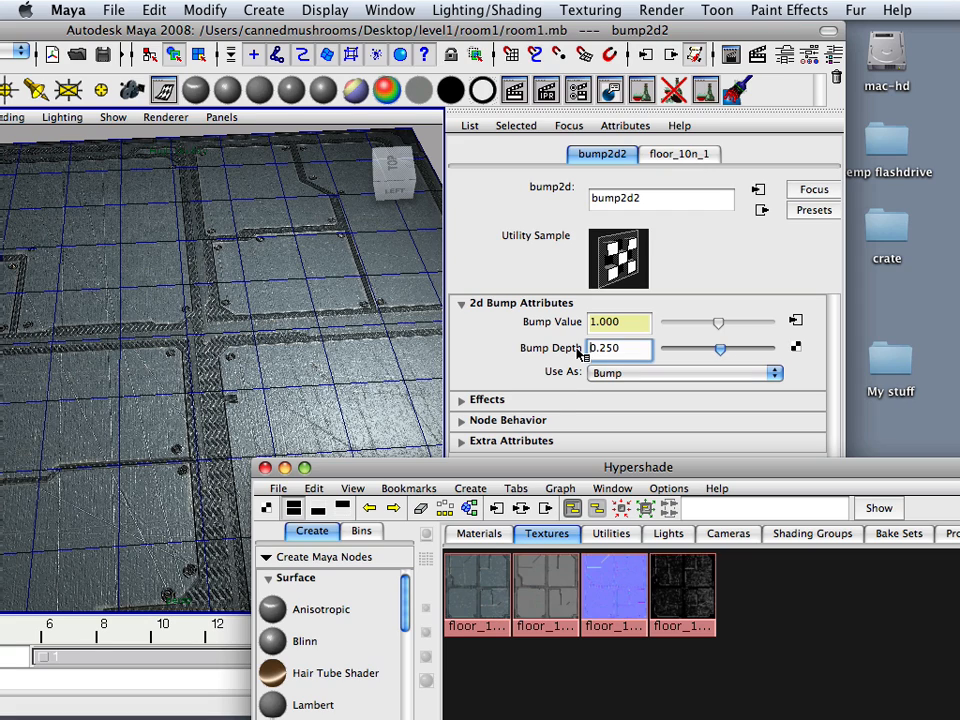
pyautogui.press('Return')
# Select the bump2d2 node of floor_10n_1 and set it to be used as Tangent Space Normals.
pyautogui.moveTo(415, 467); pyautogui.dragTo(445, 104)
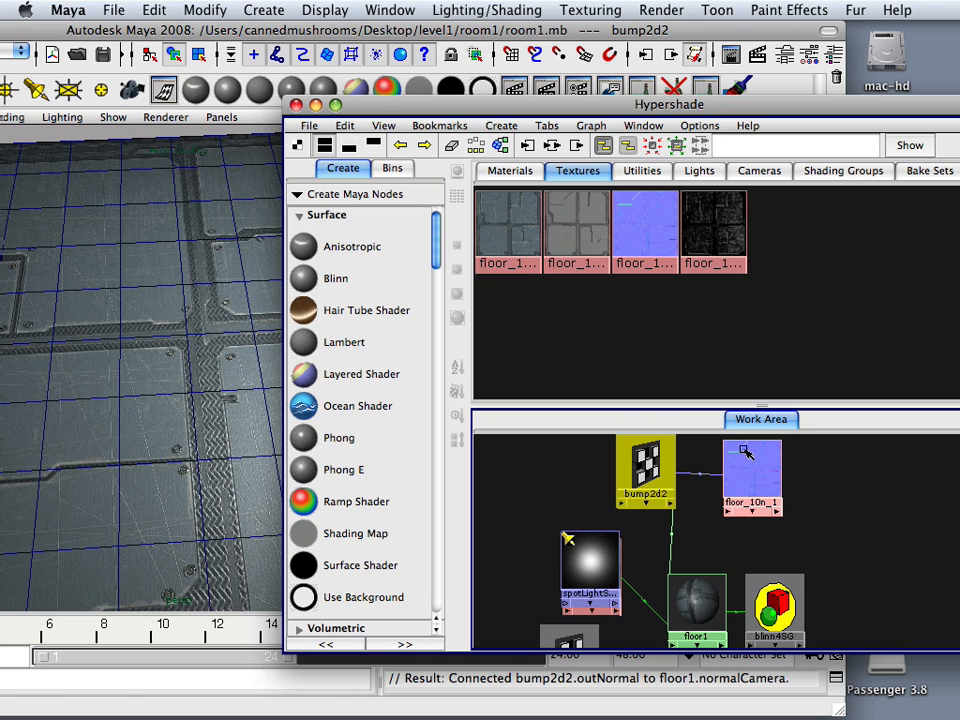
pyautogui.click(660, 225)
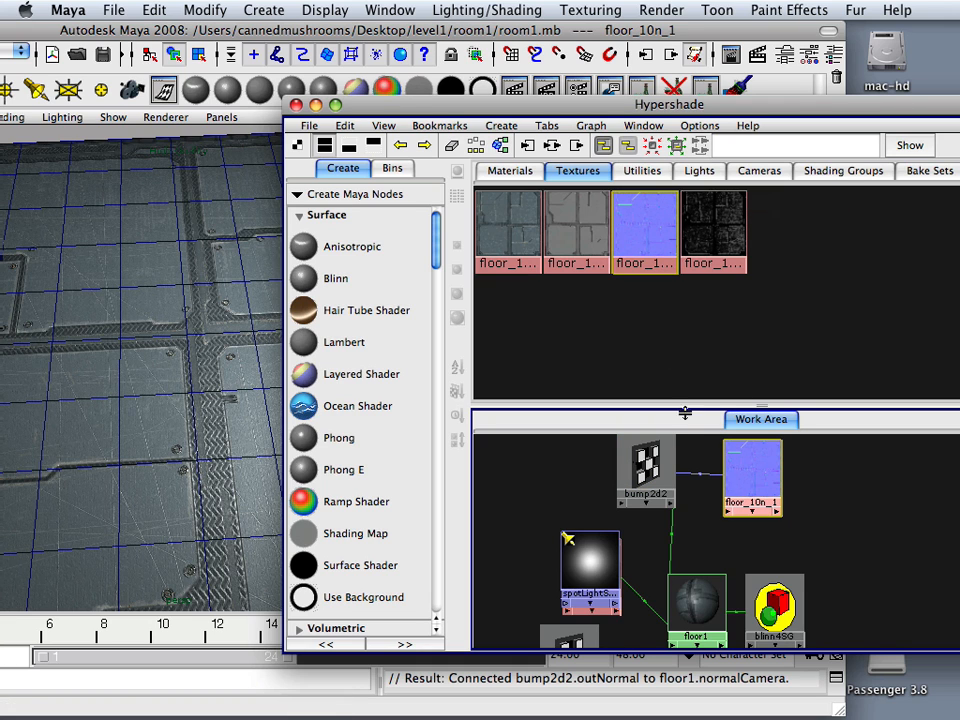
pyautogui.click(645, 468)
pyautogui.moveTo(636, 106); pyautogui.dragTo(615, 552)
pyautogui.click(740, 373)
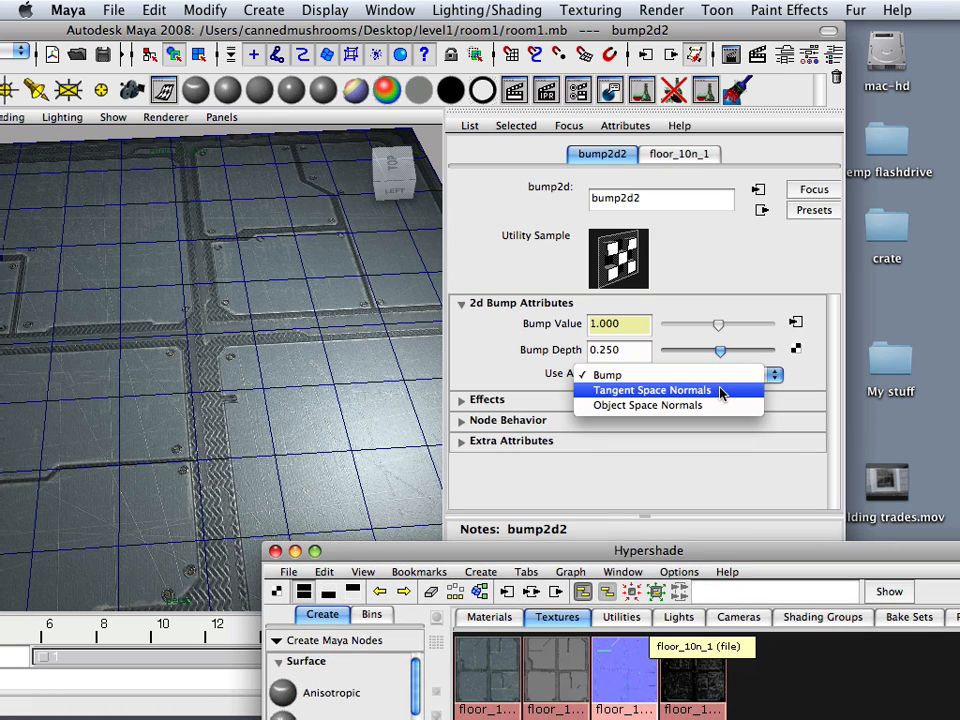
pyautogui.click(720, 390)
# Examine the normal-mapped floor's treads and screws up close at low angles, and return to the floor1 node network.
pyautogui.keyDown('alt'); pyautogui.moveTo(318, 420); pyautogui.dragTo(319, 409); pyautogui.keyUp('alt')
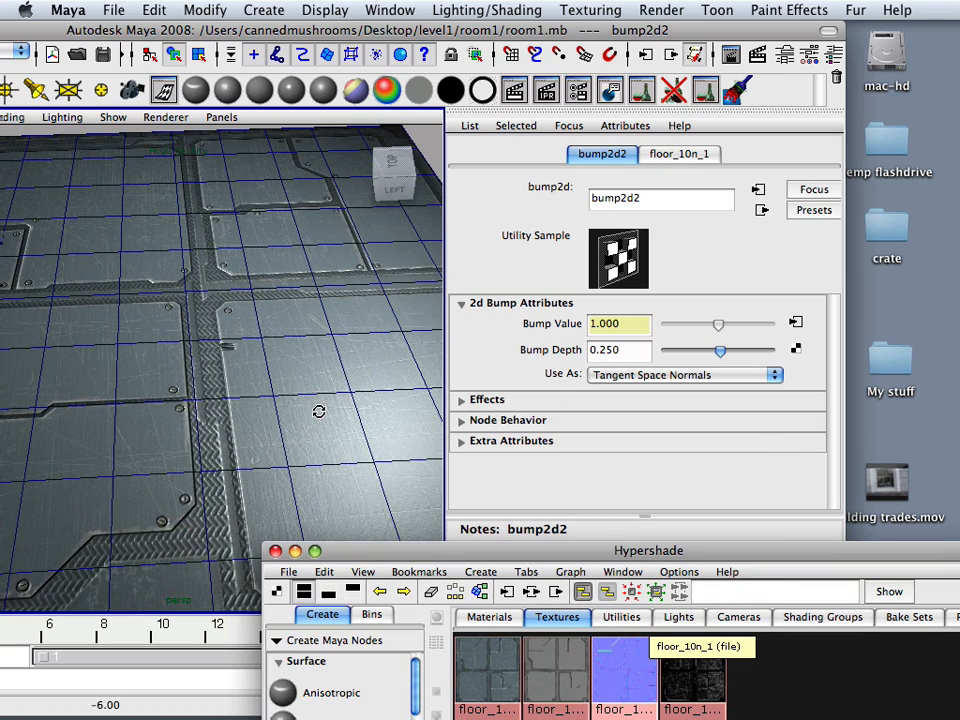
pyautogui.keyDown('alt'); pyautogui.moveTo(319, 411); pyautogui.dragTo(372, 426, button='right'); pyautogui.keyUp('alt')
pyautogui.keyDown('alt'); pyautogui.moveTo(294, 420); pyautogui.dragTo(294, 398); pyautogui.keyUp('alt')
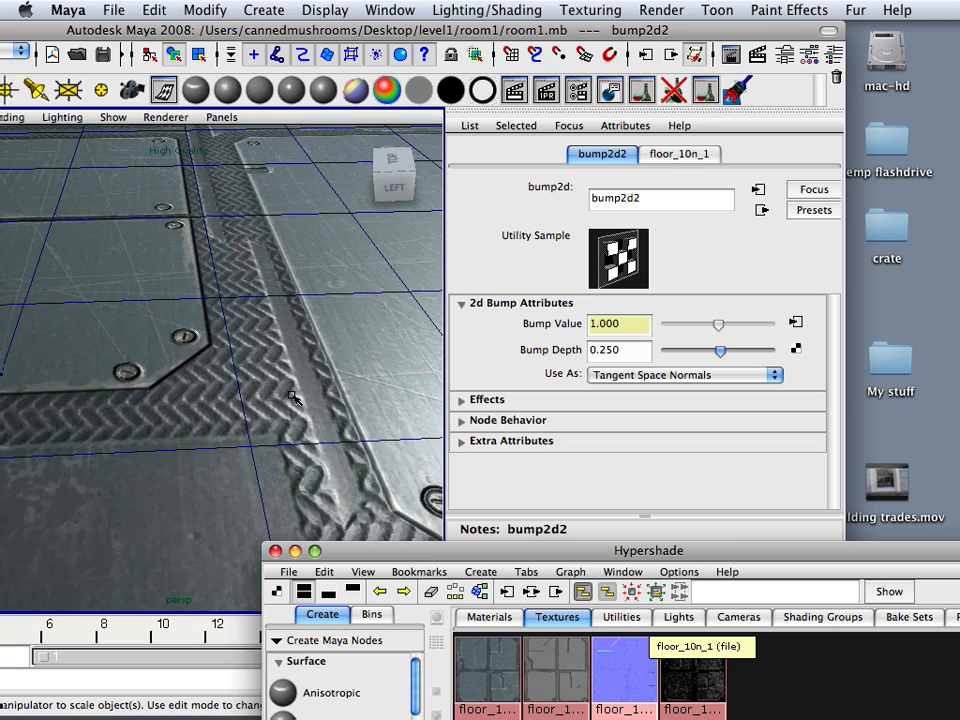
pyautogui.keyDown('alt'); pyautogui.moveTo(294, 398); pyautogui.dragTo(300, 406, button='right'); pyautogui.keyUp('alt')
pyautogui.moveTo(298, 406)
pyautogui.keyDown('alt'); pyautogui.mouseDown()
pyautogui.moveTo(293, 380)
pyautogui.moveTo(289, 407)
pyautogui.moveTo(302, 423)
pyautogui.mouseUp(); pyautogui.keyUp('alt')
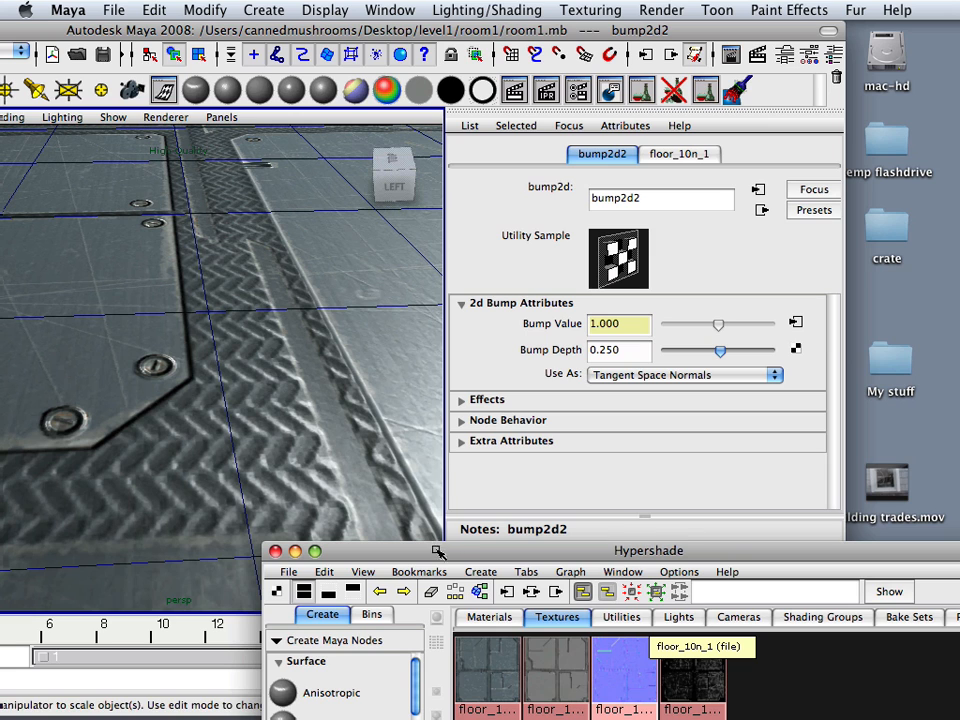
pyautogui.moveTo(441, 550); pyautogui.dragTo(456, 83)
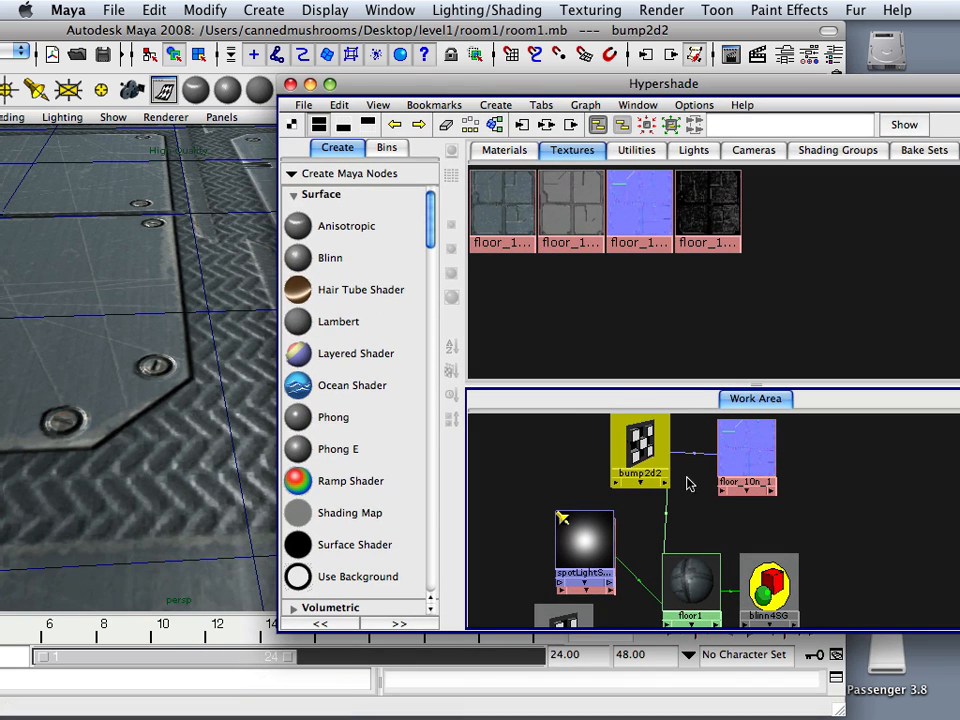
# Disconnect bump2d2 from the floor1 material and connect bump2d1 to its bump map.
pyautogui.click(657, 532)
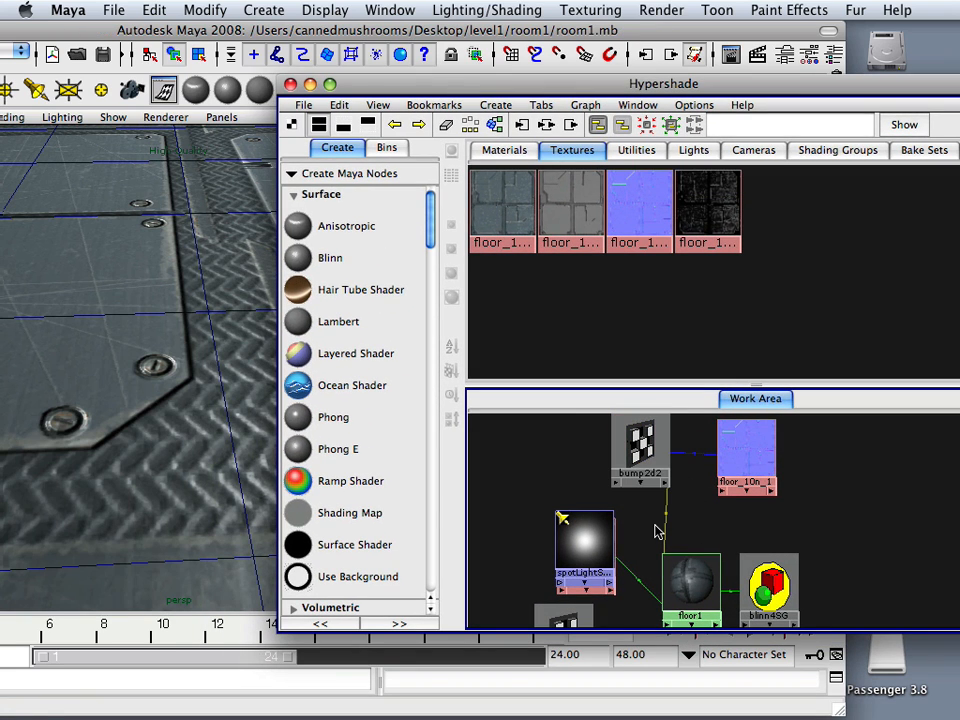
pyautogui.press('Delete')
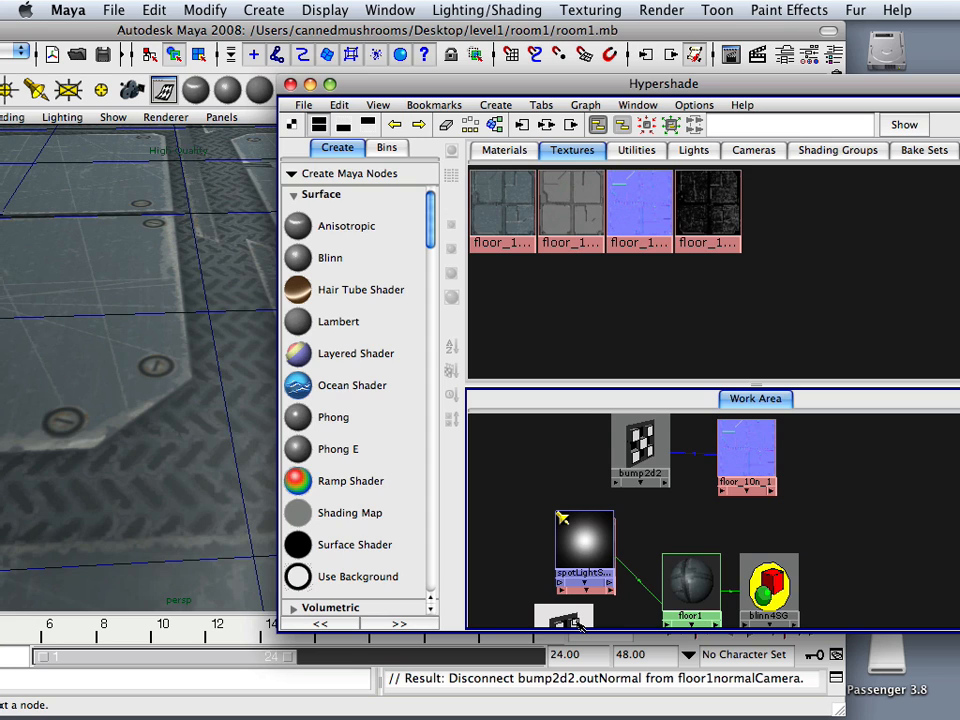
pyautogui.keyDown('alt'); pyautogui.moveTo(610, 614); pyautogui.dragTo(619, 613, button='right'); pyautogui.keyUp('alt')
pyautogui.moveTo(678, 590); pyautogui.dragTo(678, 590, button='middle')
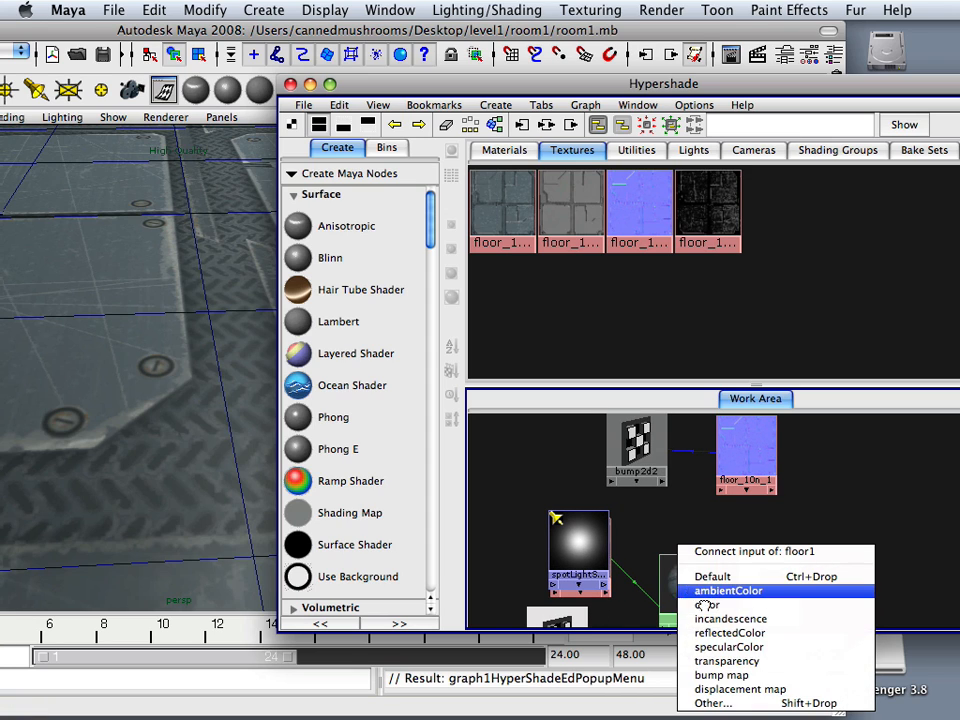
pyautogui.click(735, 677)
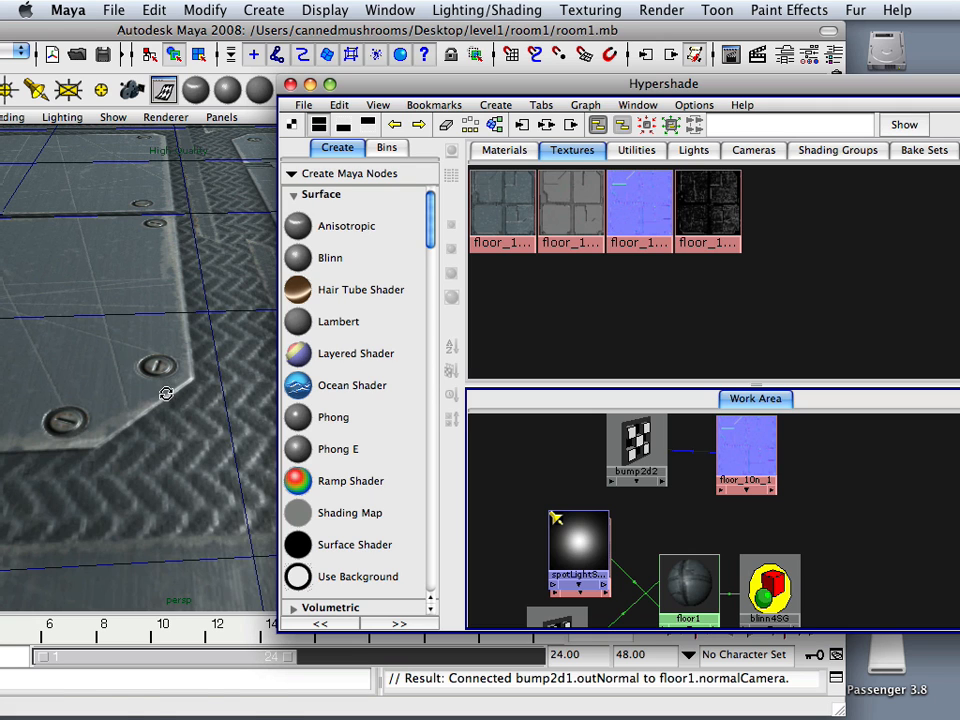
# Examine the bump-mapped floor's treads, screws and panel edges from above, both close up and farther away.
pyautogui.keyDown('alt'); pyautogui.moveTo(166, 393); pyautogui.dragTo(184, 482); pyautogui.keyUp('alt')
pyautogui.keyDown('alt'); pyautogui.moveTo(184, 482); pyautogui.dragTo(154, 439, button='middle'); pyautogui.keyUp('alt')
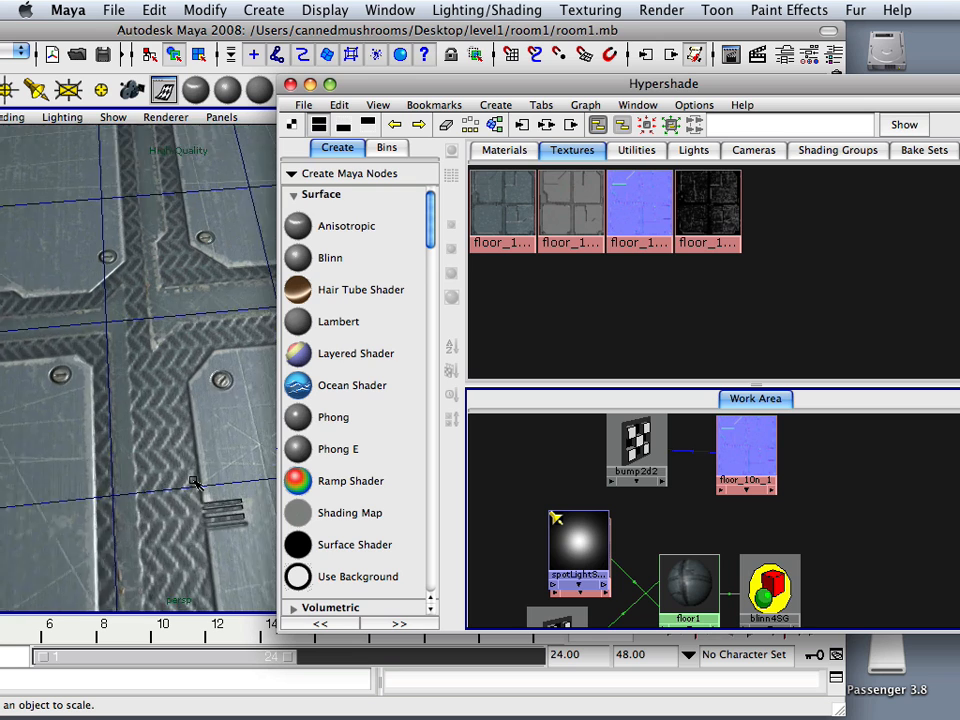
pyautogui.scroll(3, 194, 482)
pyautogui.scroll(-1, 194, 482)
pyautogui.scroll(3, 194, 482)
pyautogui.scroll(-5, 194, 482)
pyautogui.scroll(-2, 194, 483)
# Compare the bump2d1 and floor_10b_1 nodes with the bump2d2 and floor_10n_1 nodes in the floor1 network.
pyautogui.keyDown('alt'); pyautogui.moveTo(556, 537); pyautogui.dragTo(540, 466, button='middle'); pyautogui.keyUp('alt')
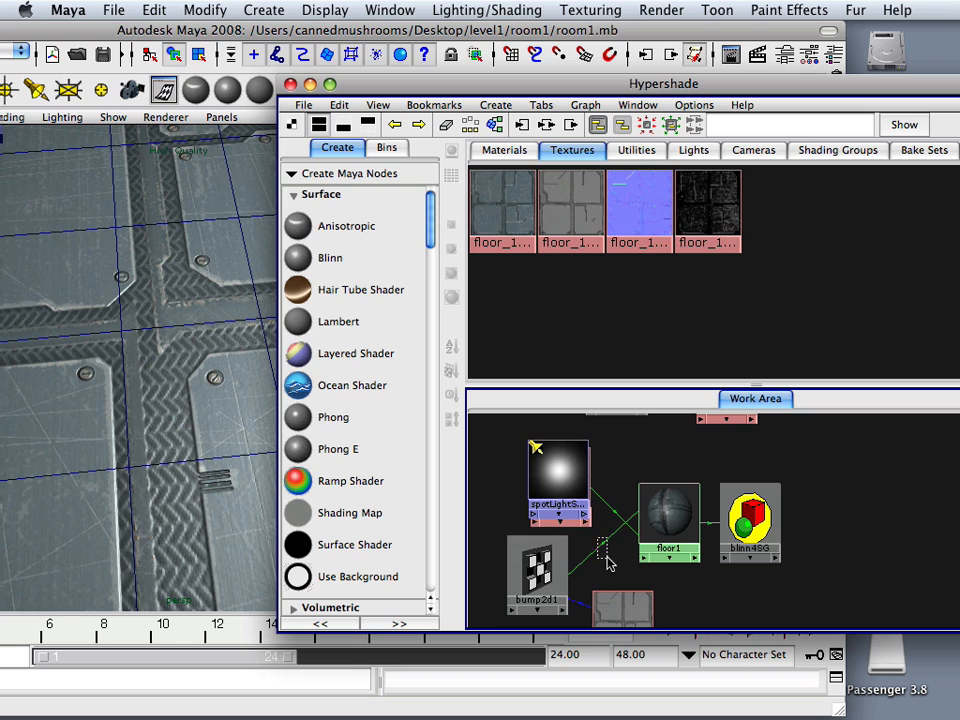
pyautogui.click(541, 592)
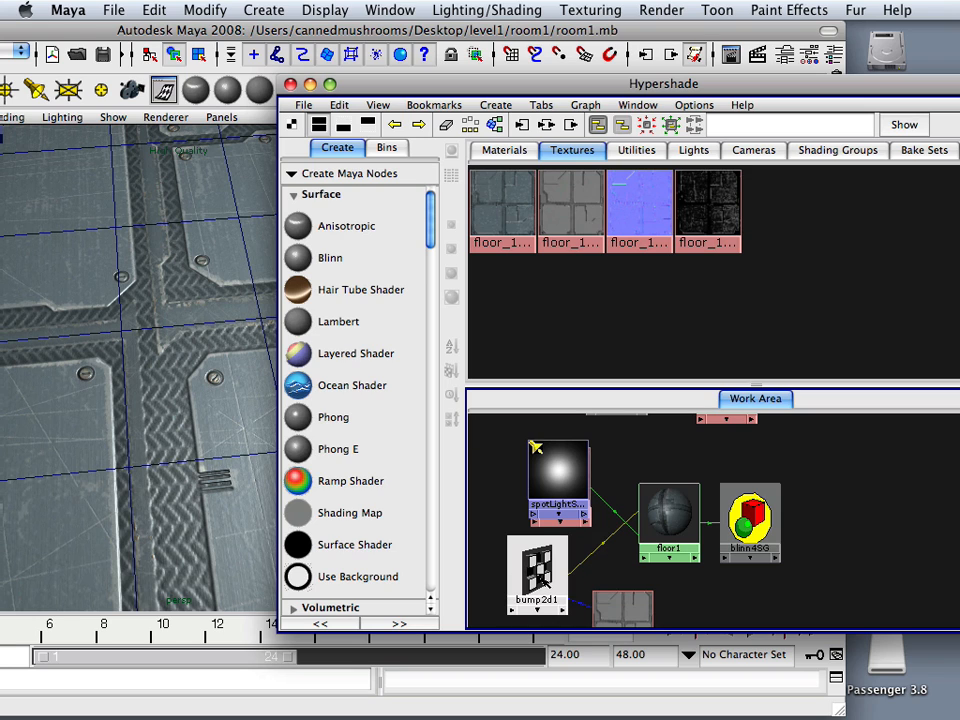
pyautogui.keyDown('alt'); pyautogui.moveTo(608, 540); pyautogui.dragTo(560, 615, button='middle'); pyautogui.keyUp('alt')
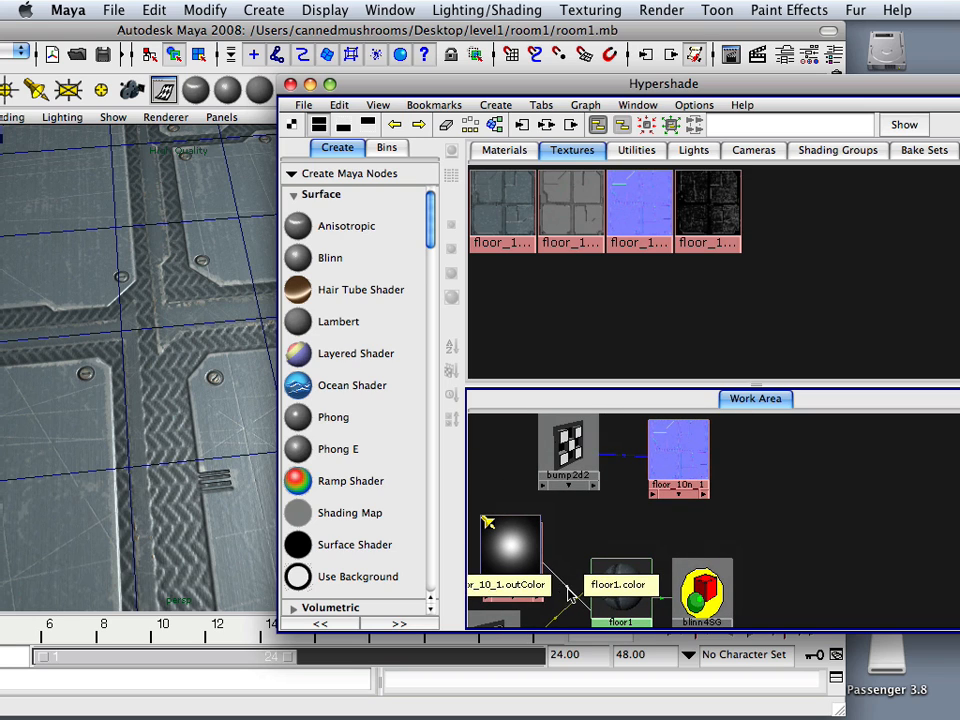
pyautogui.click(586, 464)
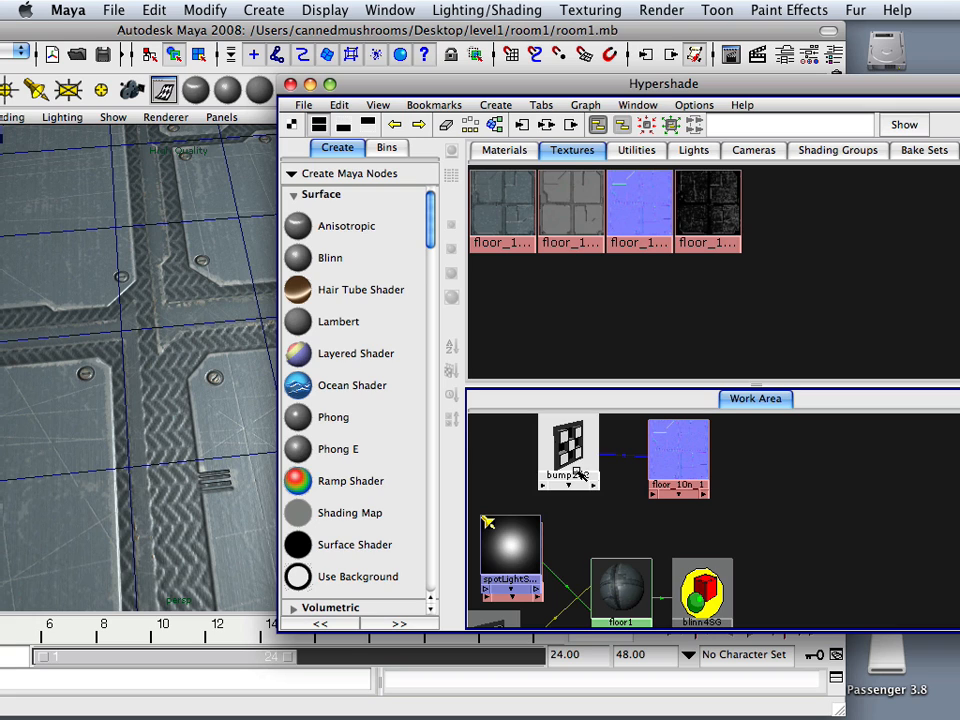
pyautogui.scroll(1, 570, 467)
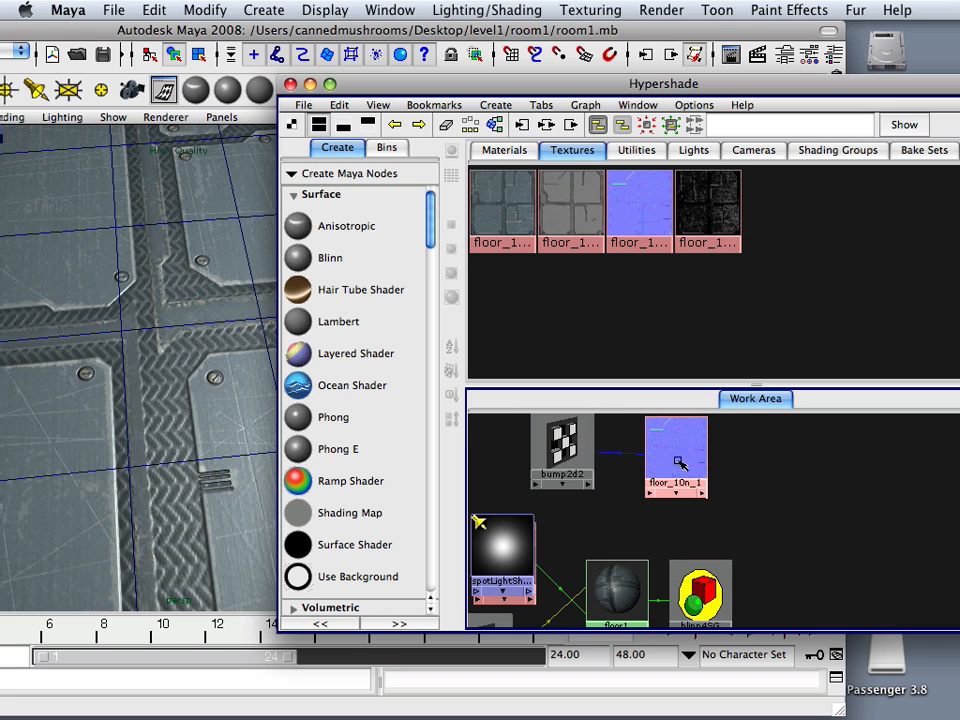
pyautogui.keyDown('alt'); pyautogui.moveTo(590, 522); pyautogui.dragTo(617, 508, button='middle'); pyautogui.keyUp('alt')
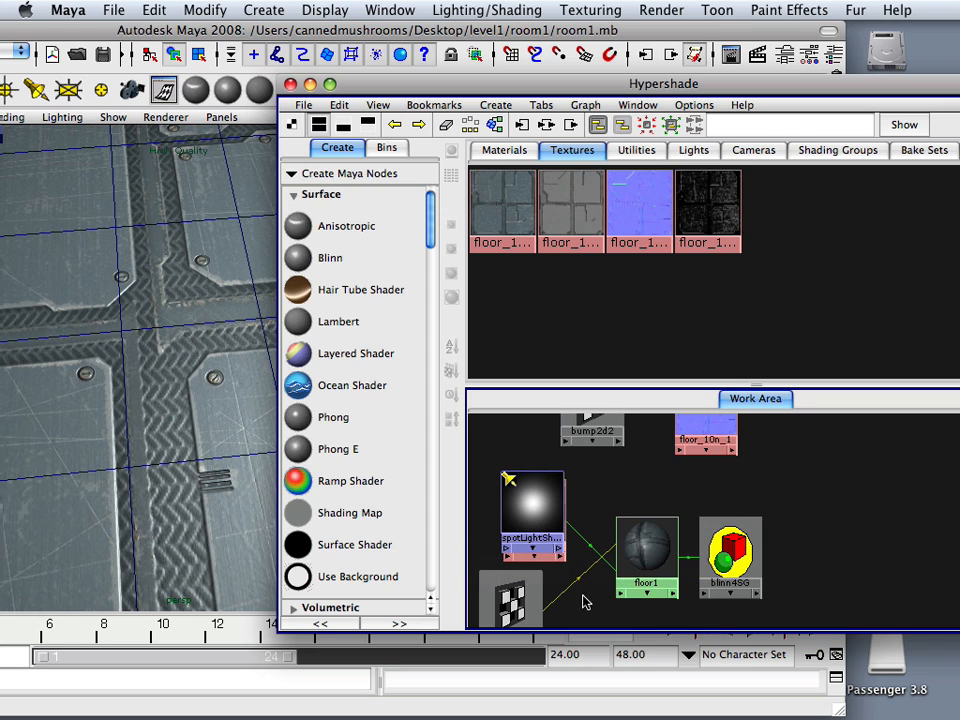
pyautogui.keyDown('alt'); pyautogui.moveTo(545, 598); pyautogui.dragTo(548, 565, button='right'); pyautogui.keyUp('alt')
pyautogui.keyDown('alt'); pyautogui.moveTo(548, 565); pyautogui.dragTo(552, 503, button='middle'); pyautogui.keyUp('alt')
pyautogui.keyDown('alt'); pyautogui.moveTo(586, 575); pyautogui.dragTo(576, 561, button='right'); pyautogui.keyUp('alt')
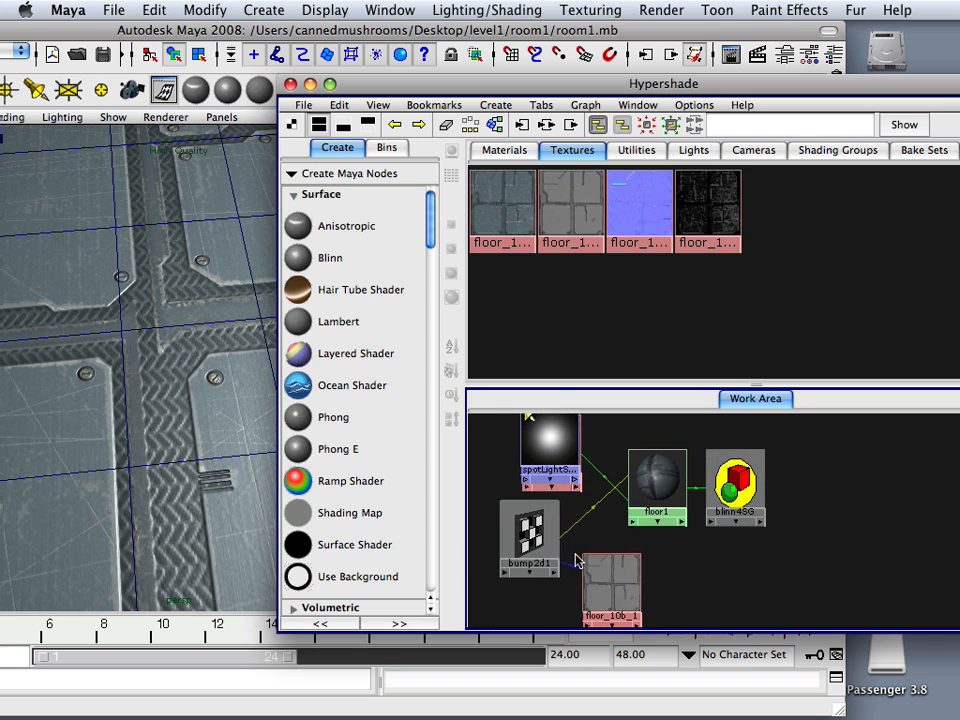
pyautogui.keyDown('alt'); pyautogui.moveTo(632, 553); pyautogui.dragTo(615, 611, button='middle'); pyautogui.keyUp('alt')
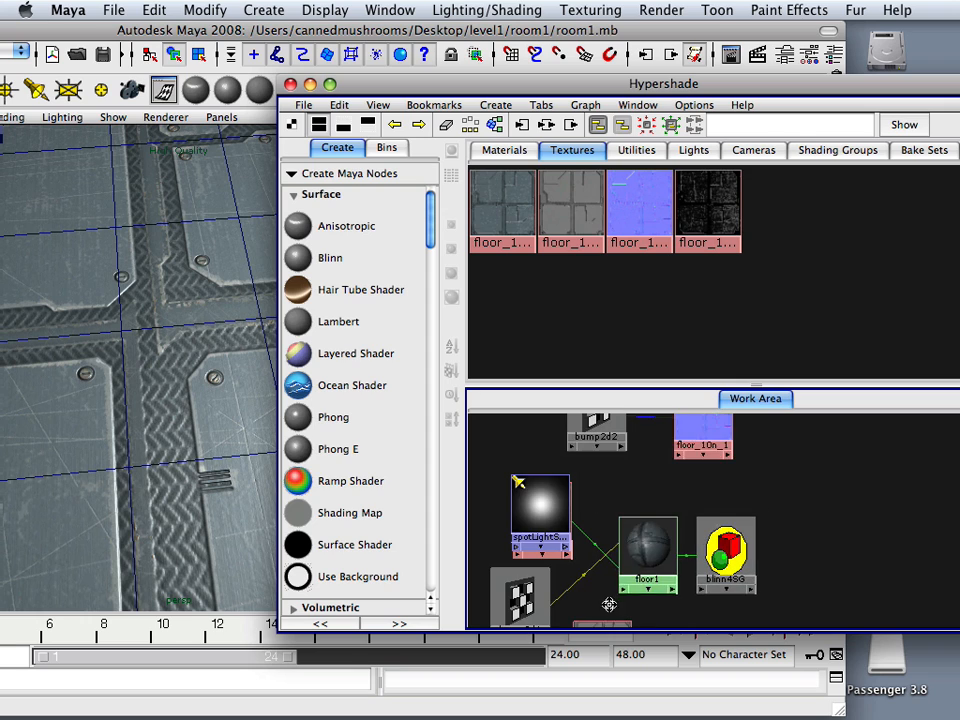
pyautogui.keyDown('alt'); pyautogui.moveTo(605, 545); pyautogui.dragTo(561, 476, button='middle'); pyautogui.keyUp('alt')
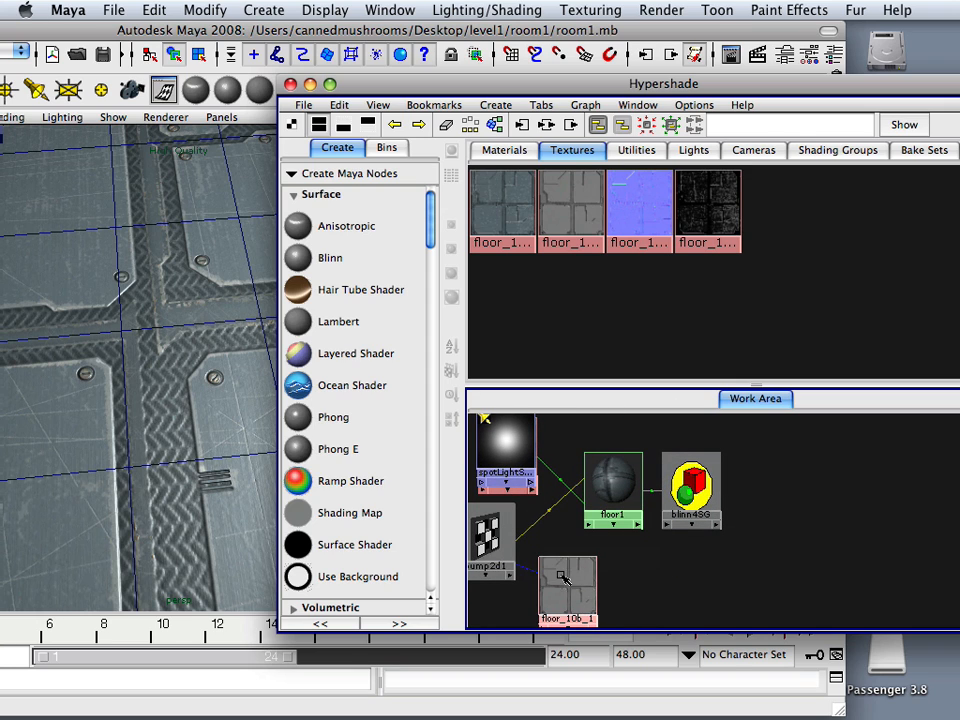
pyautogui.keyDown('alt'); pyautogui.moveTo(536, 521); pyautogui.dragTo(535, 580, button='middle'); pyautogui.keyUp('alt')
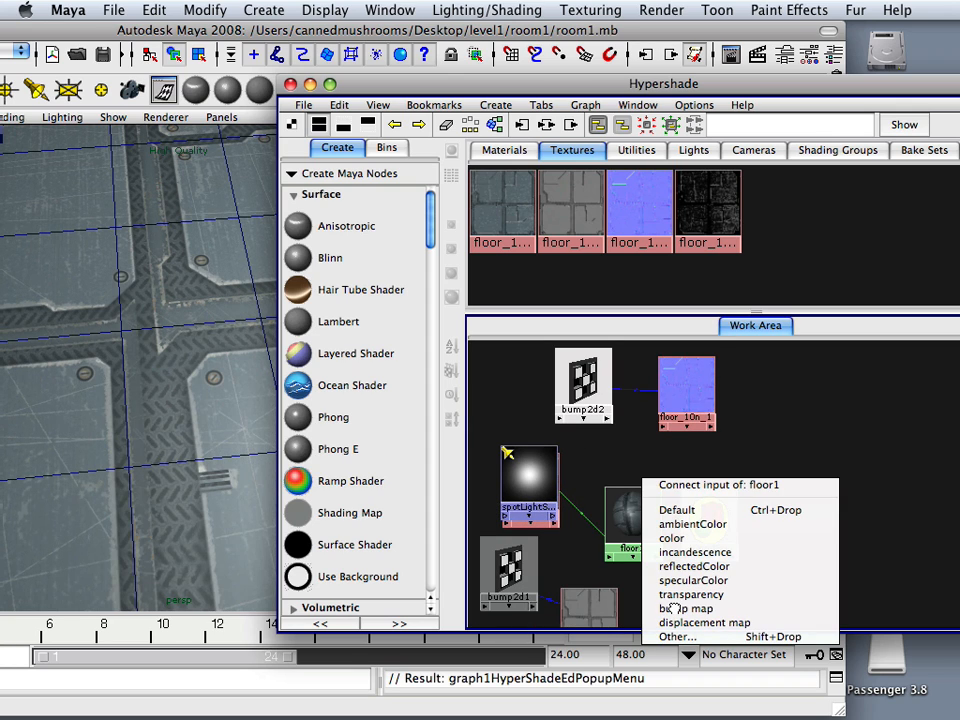
# Connect bump2d2 to floor1's bump map again and inspect the normal-mapped floor from several distances.
pyautogui.click(672, 608)
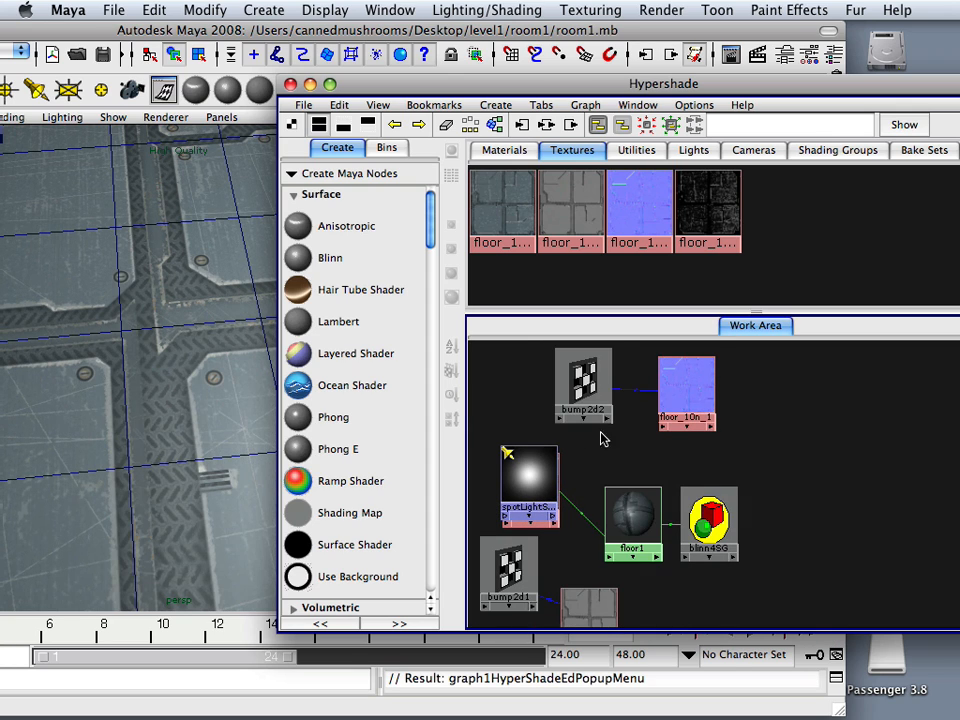
pyautogui.click(592, 397)
pyautogui.moveTo(640, 519); pyautogui.dragTo(640, 521, button='middle')
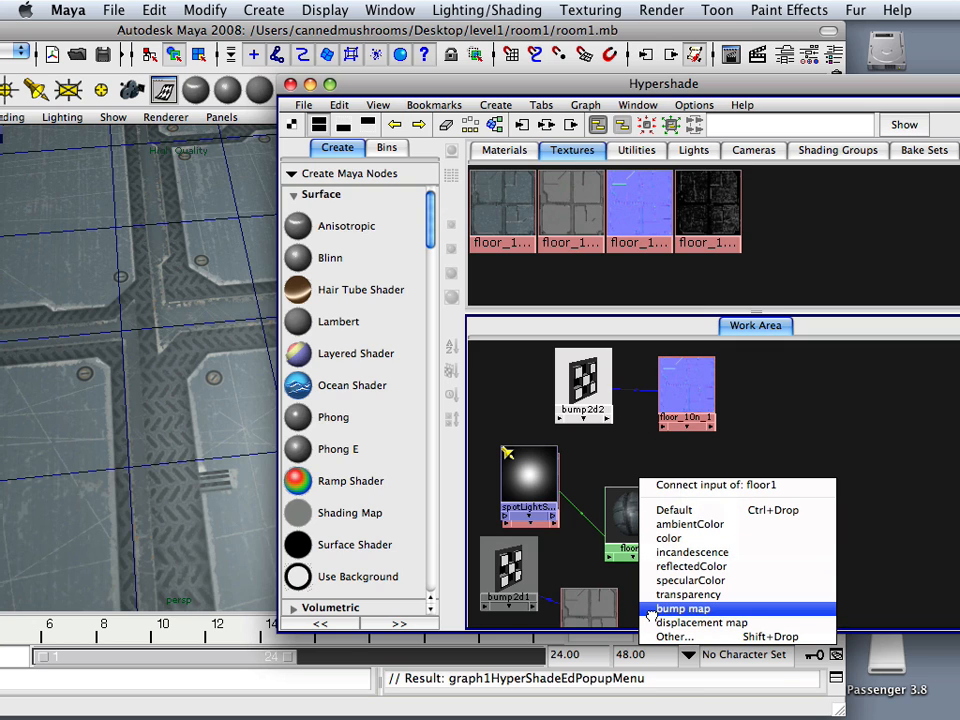
pyautogui.click(683, 608)
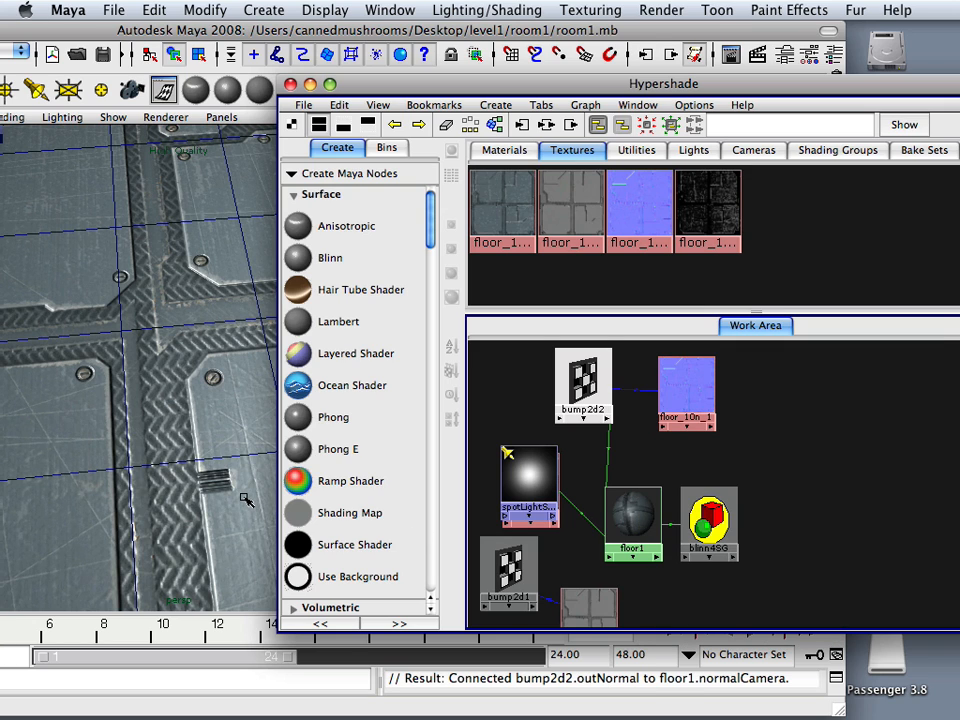
pyautogui.scroll(-4, 172, 490)
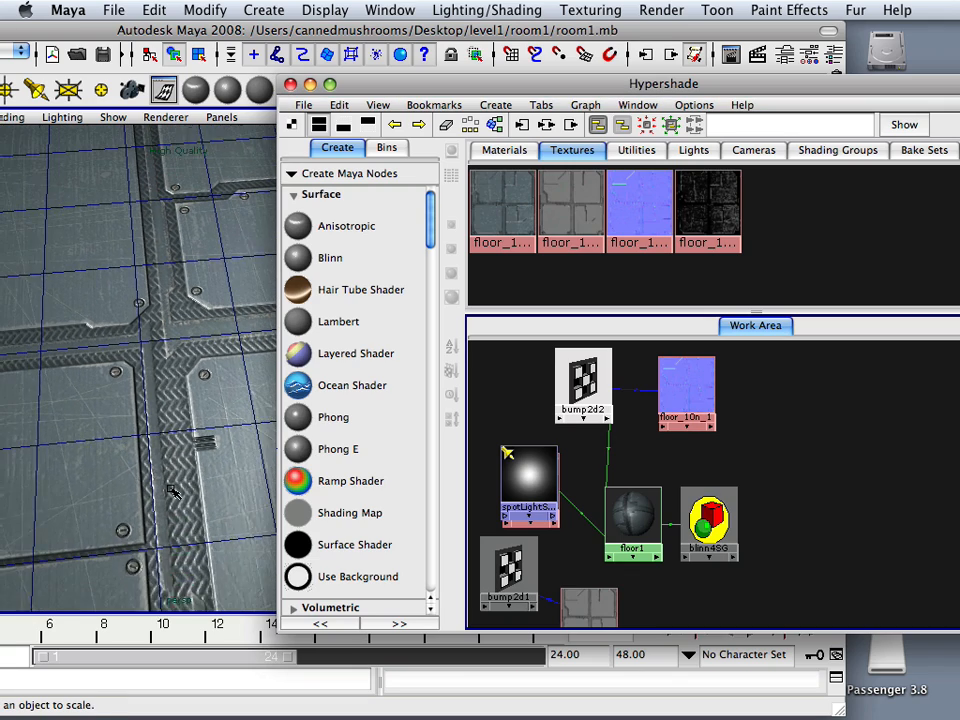
pyautogui.keyDown('alt'); pyautogui.moveTo(166, 490); pyautogui.dragTo(167, 516); pyautogui.keyUp('alt')
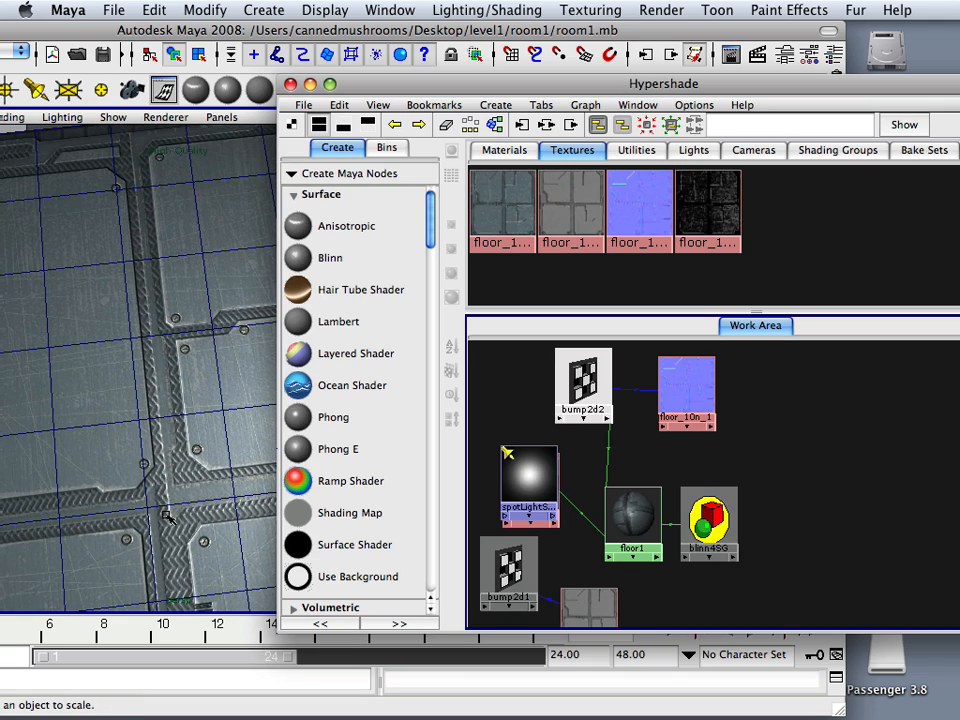
pyautogui.scroll(5, 166, 516)
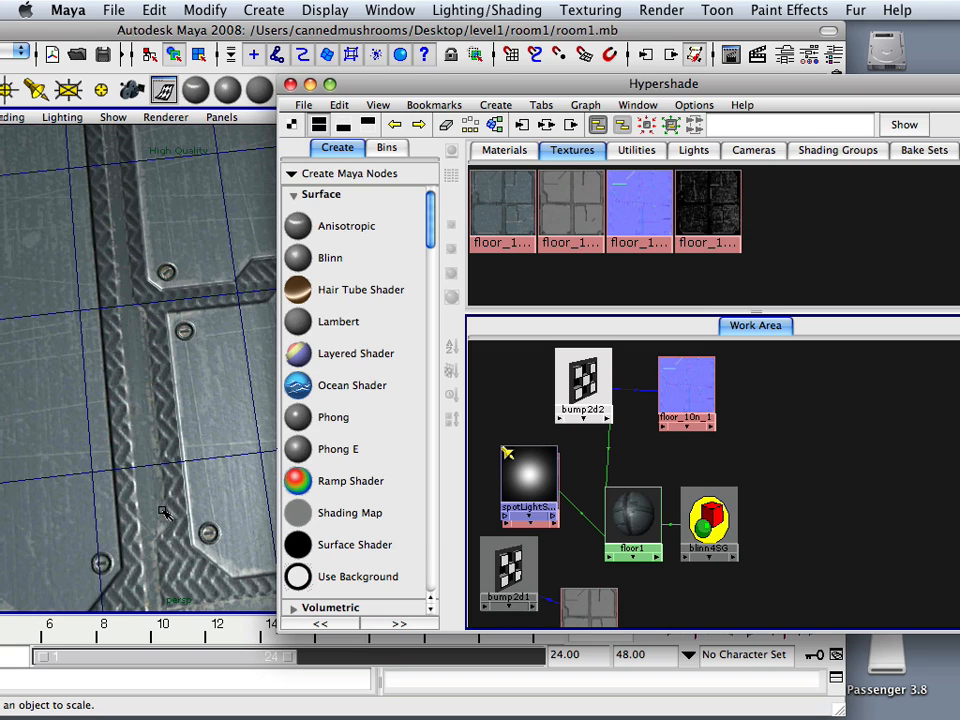
pyautogui.keyDown('alt'); pyautogui.moveTo(158, 509); pyautogui.dragTo(152, 504); pyautogui.keyUp('alt')
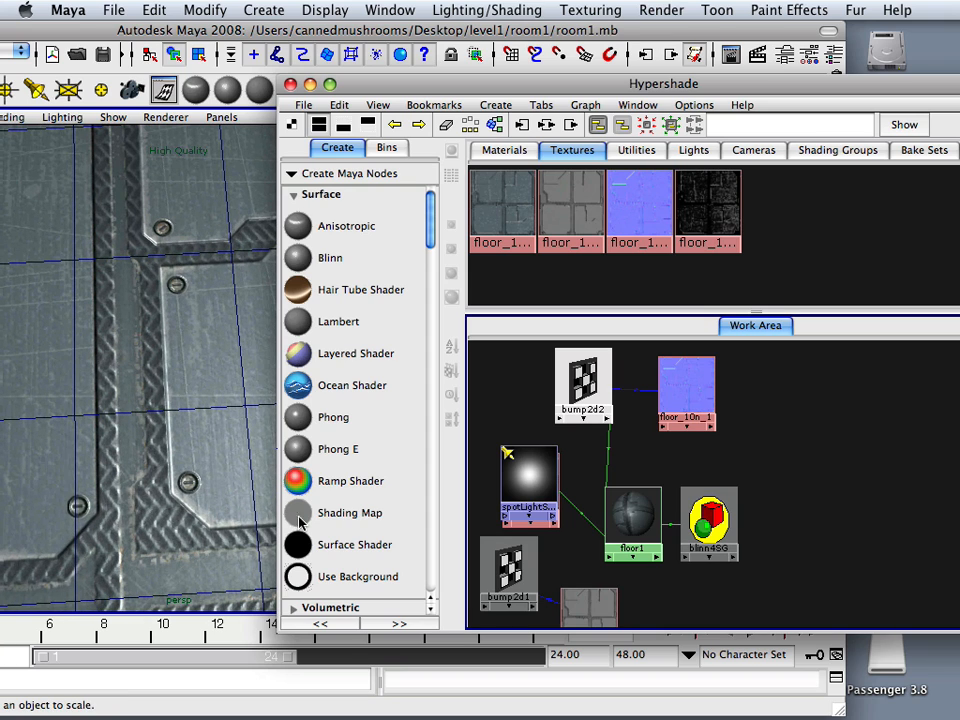
# Move the unused bump2d1 and floor_10b_1 nodes farther down, away from the floor1 material.
pyautogui.click(545, 553)
pyautogui.scroll(-2, 546, 559)
pyautogui.click(536, 558)
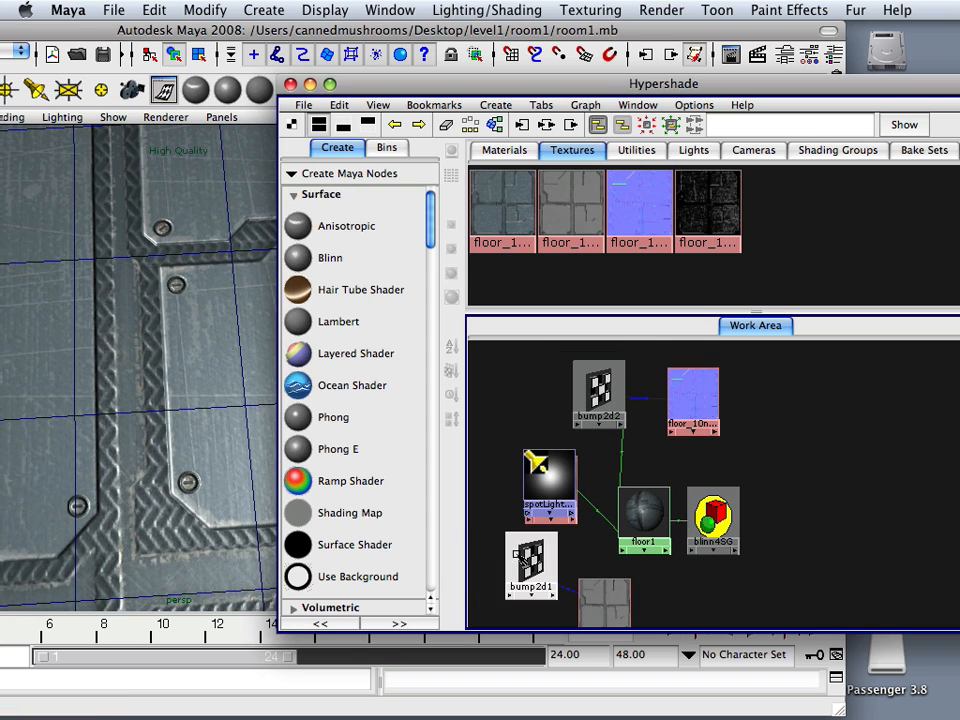
pyautogui.moveTo(517, 554); pyautogui.dragTo(499, 600)
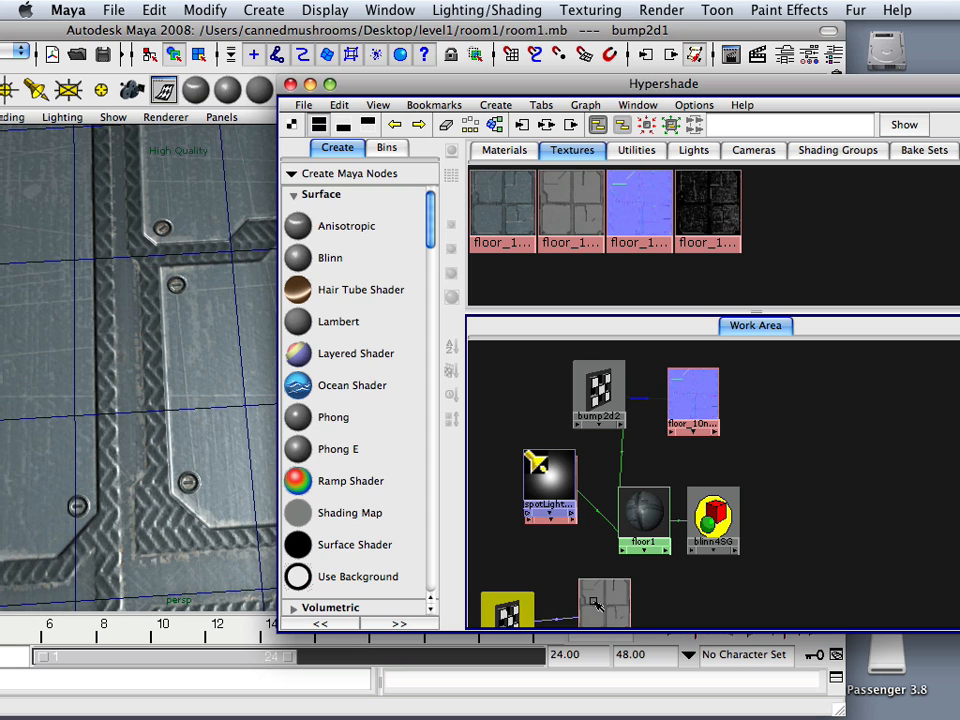
pyautogui.moveTo(593, 601); pyautogui.dragTo(581, 614)
# Connect the floor_10s_1 texture to floor1's reflectedColor and check the floor at a lower angle.
pyautogui.scroll(1, 702, 424)
pyautogui.keyDown('alt'); pyautogui.moveTo(702, 424); pyautogui.dragTo(636, 428, button='middle'); pyautogui.keyUp('alt')
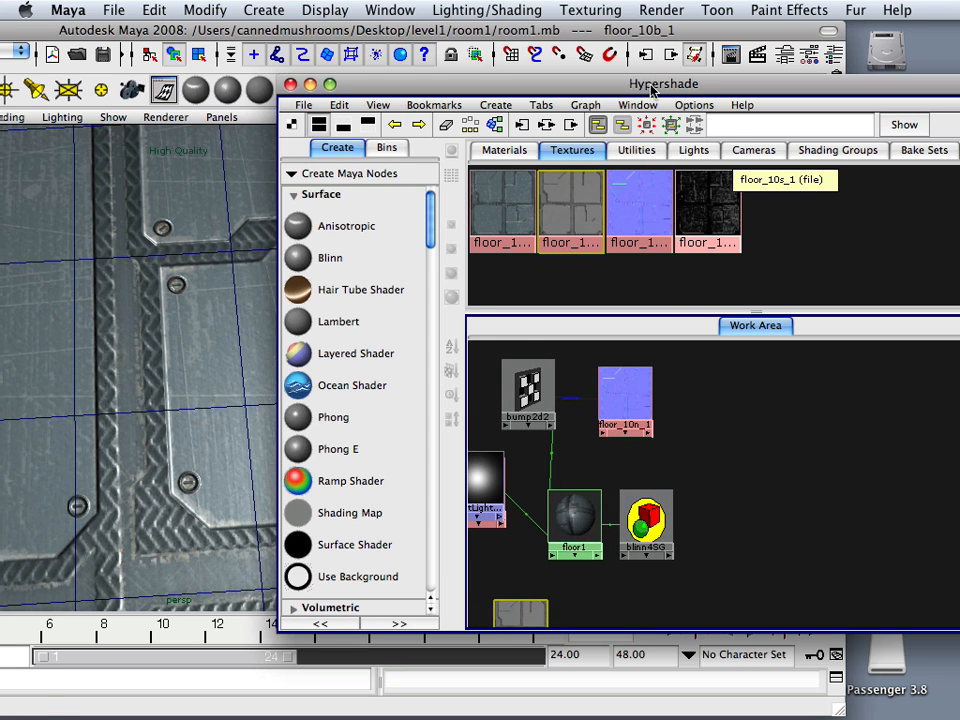
pyautogui.moveTo(651, 90); pyautogui.dragTo(611, 80)
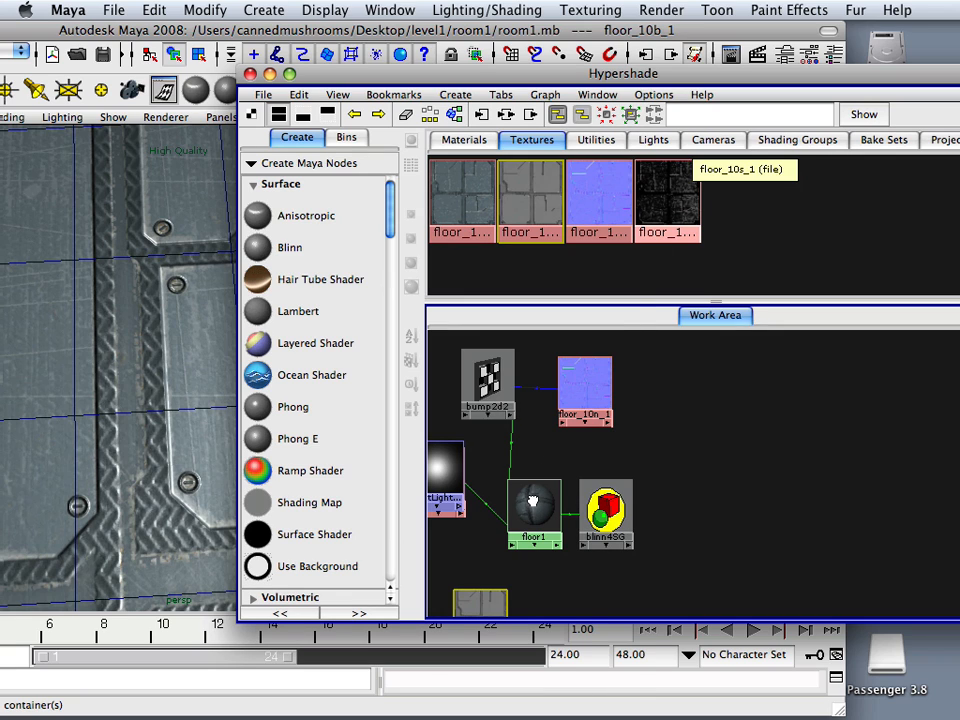
pyautogui.moveTo(533, 501); pyautogui.dragTo(533, 501, button='middle')
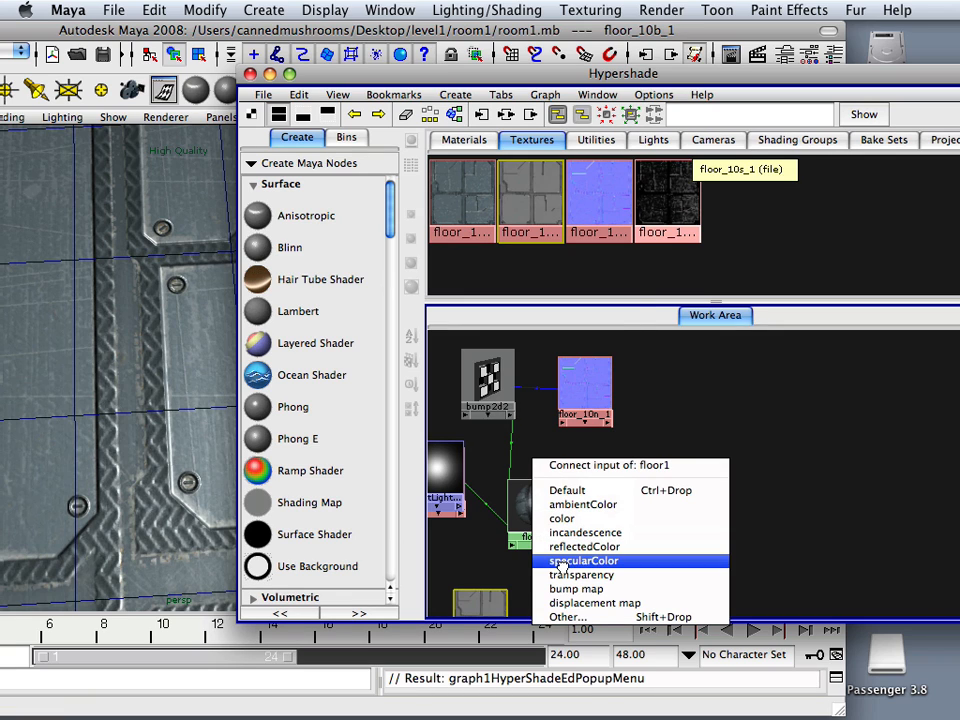
pyautogui.click(605, 548)
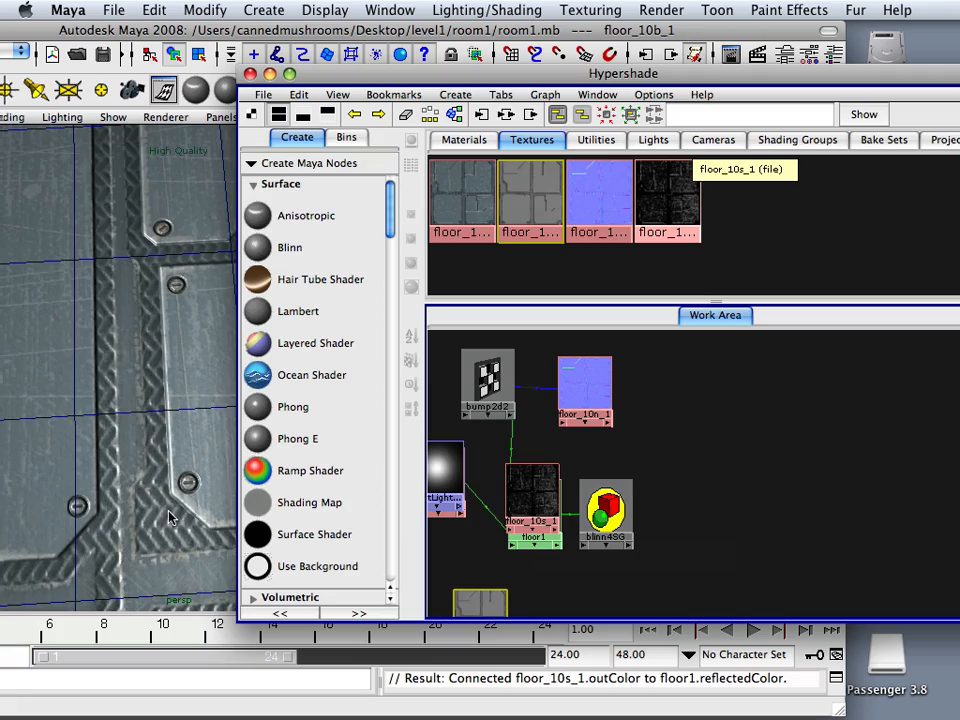
pyautogui.keyDown('alt'); pyautogui.moveTo(135, 506); pyautogui.dragTo(120, 470); pyautogui.keyUp('alt')
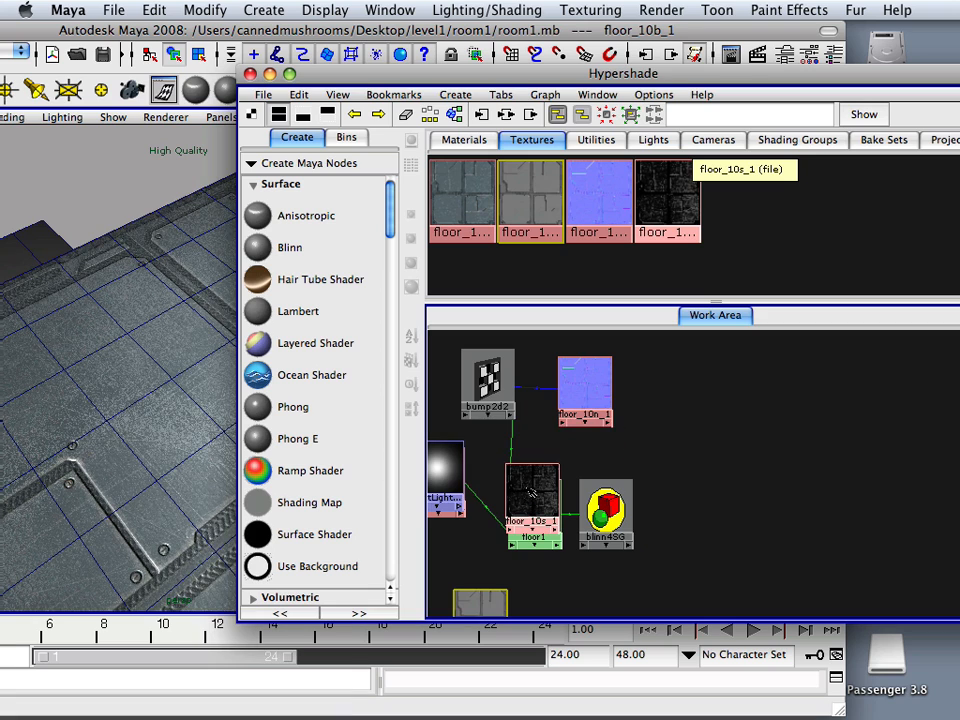
# Move the floor_10s_1 node clear of floor1 and switch its connection from reflectedColor to specularColor.
pyautogui.moveTo(535, 490); pyautogui.dragTo(725, 415)
pyautogui.moveTo(660, 436); pyautogui.dragTo(623, 474)
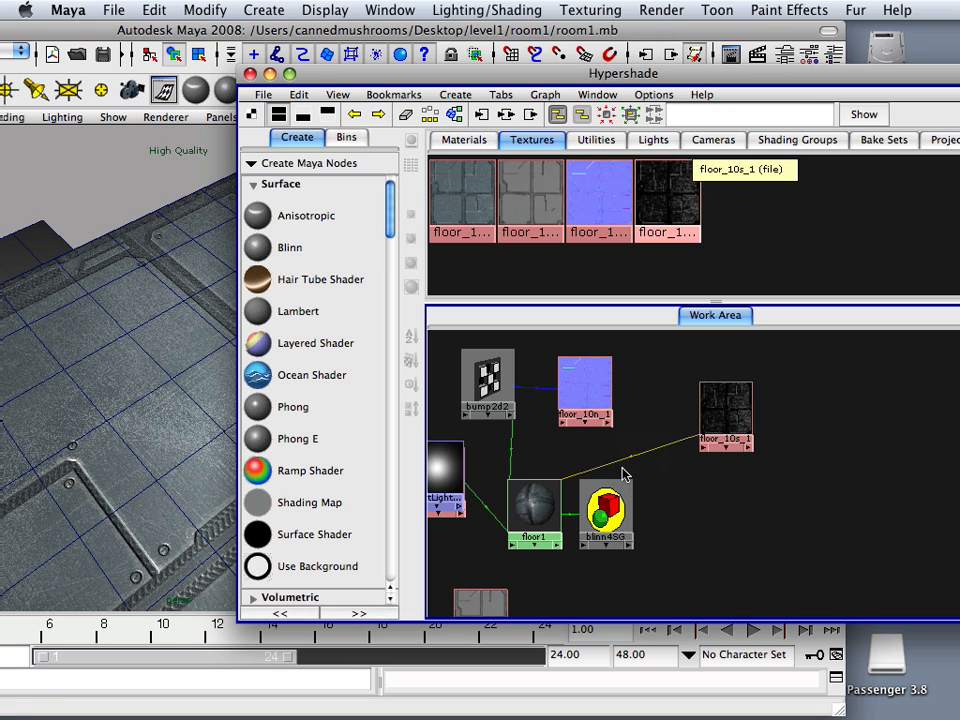
pyautogui.press('Delete')
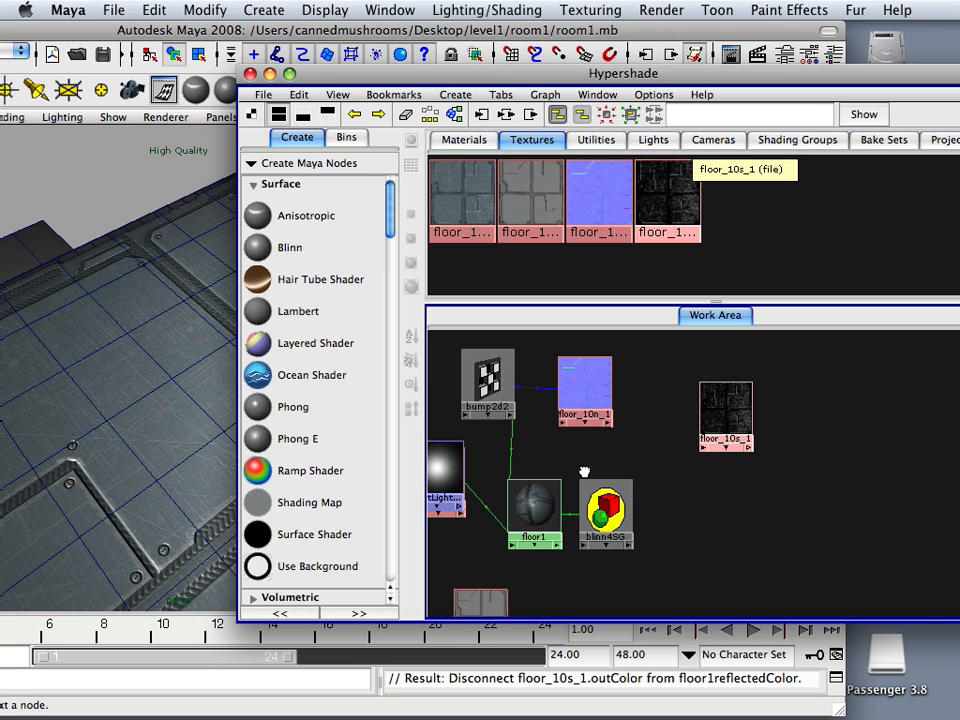
pyautogui.moveTo(545, 498); pyautogui.dragTo(544, 498, button='middle')
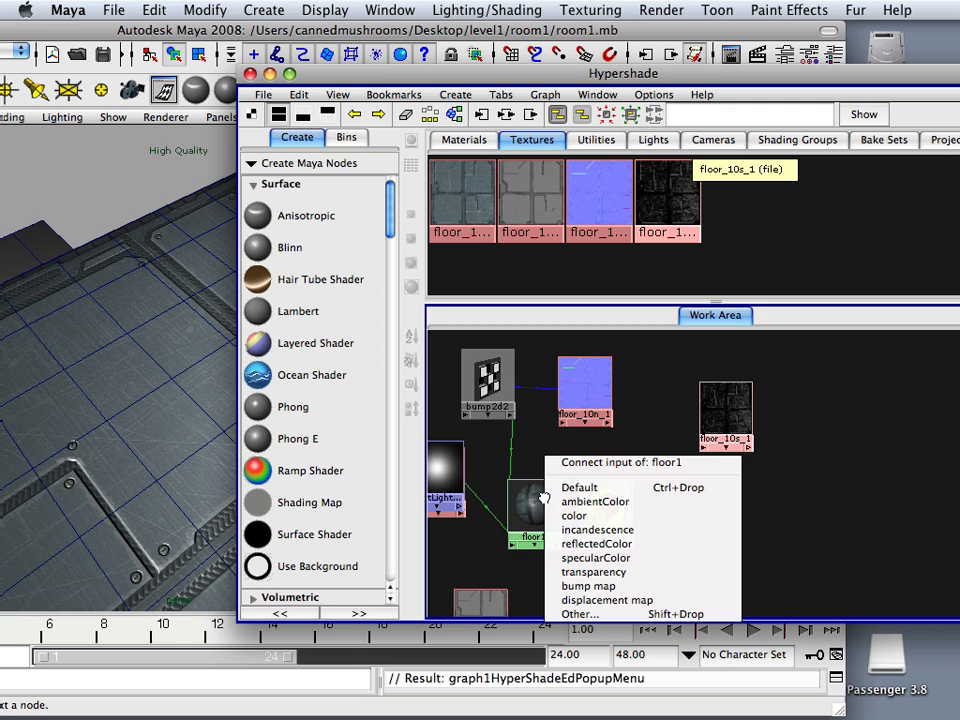
pyautogui.click(606, 557)
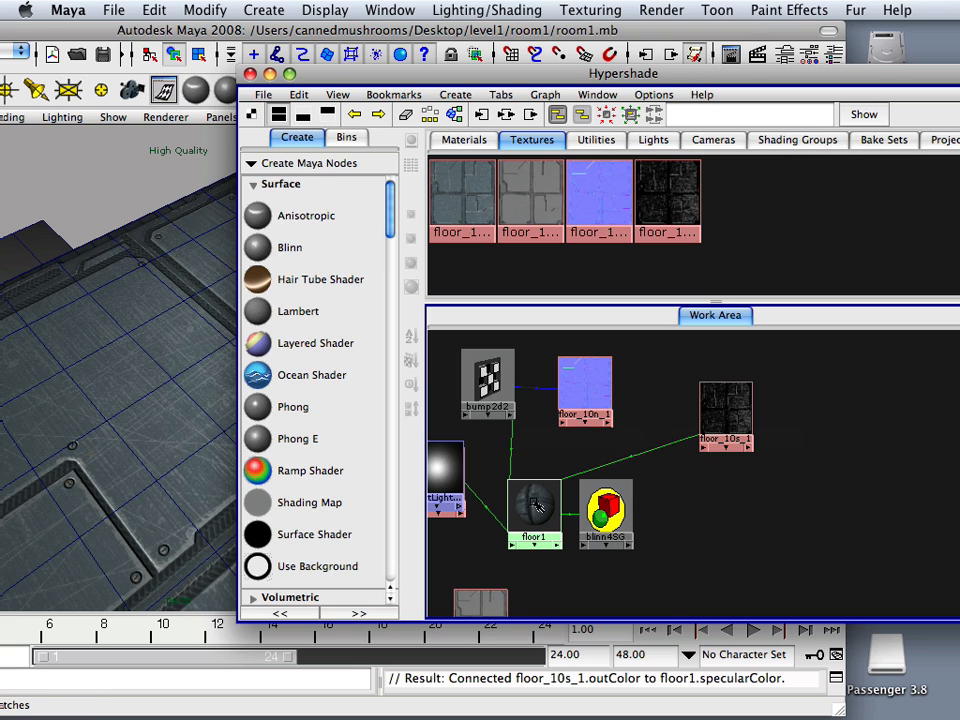
# Spread the blinn4SG, bump2d2 and floor_10n_1 nodes out around the floor1 material in the work area.
pyautogui.click(605, 510)
pyautogui.moveTo(605, 510); pyautogui.dragTo(651, 572)
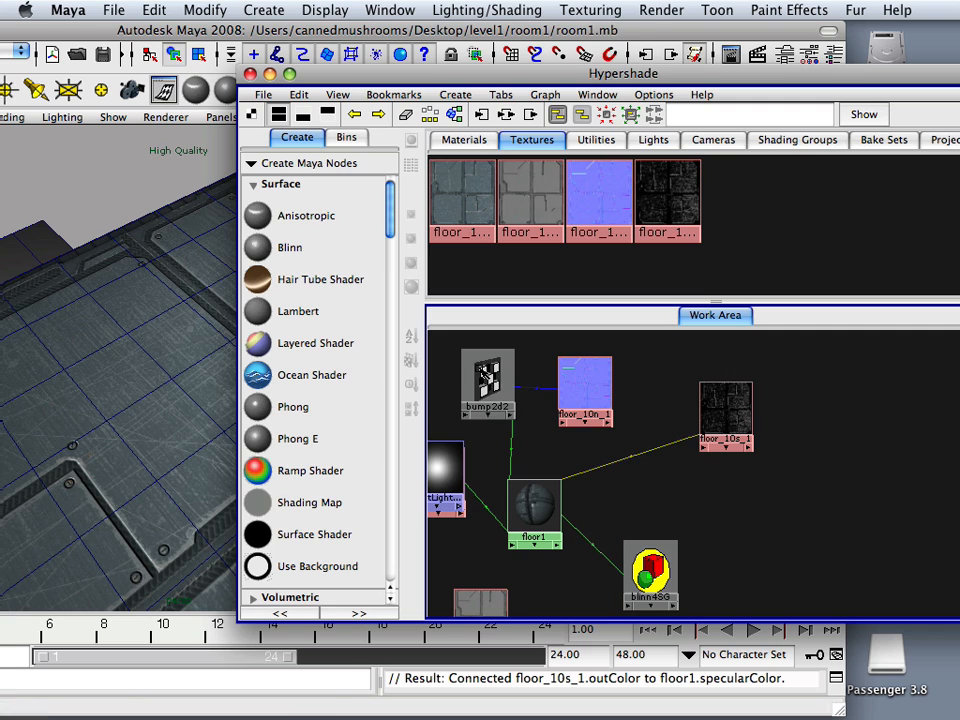
pyautogui.moveTo(497, 408); pyautogui.dragTo(487, 404)
pyautogui.moveTo(585, 395); pyautogui.dragTo(607, 375)
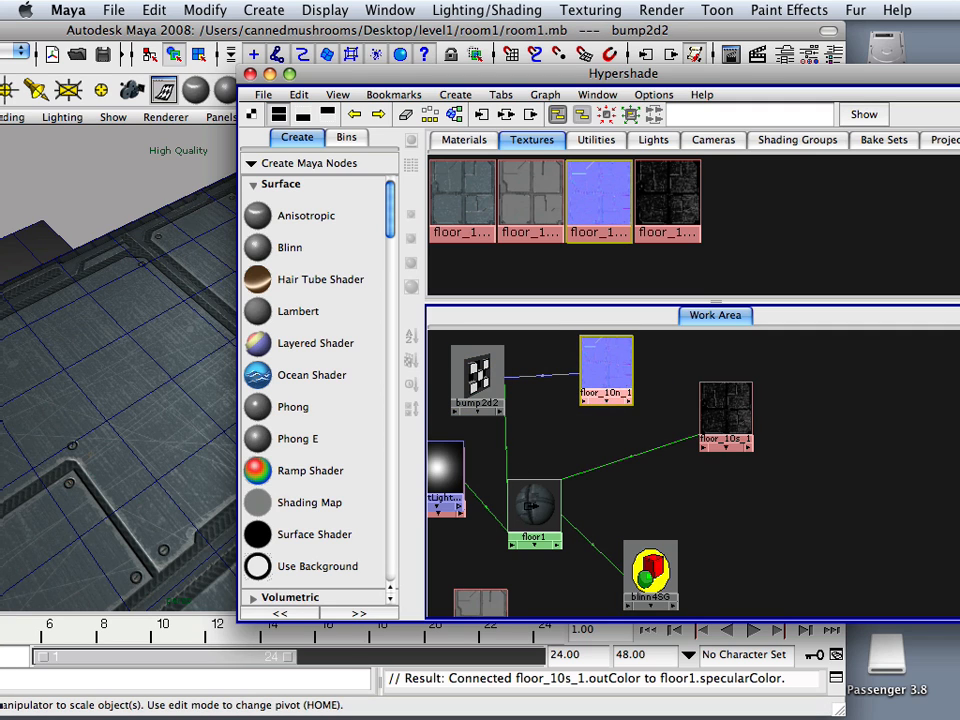
# Graph the input and output connections of floor1 and view the specular-mapped floor at a low angle.
pyautogui.click(533, 510)
pyautogui.scroll(-2, 534, 515)
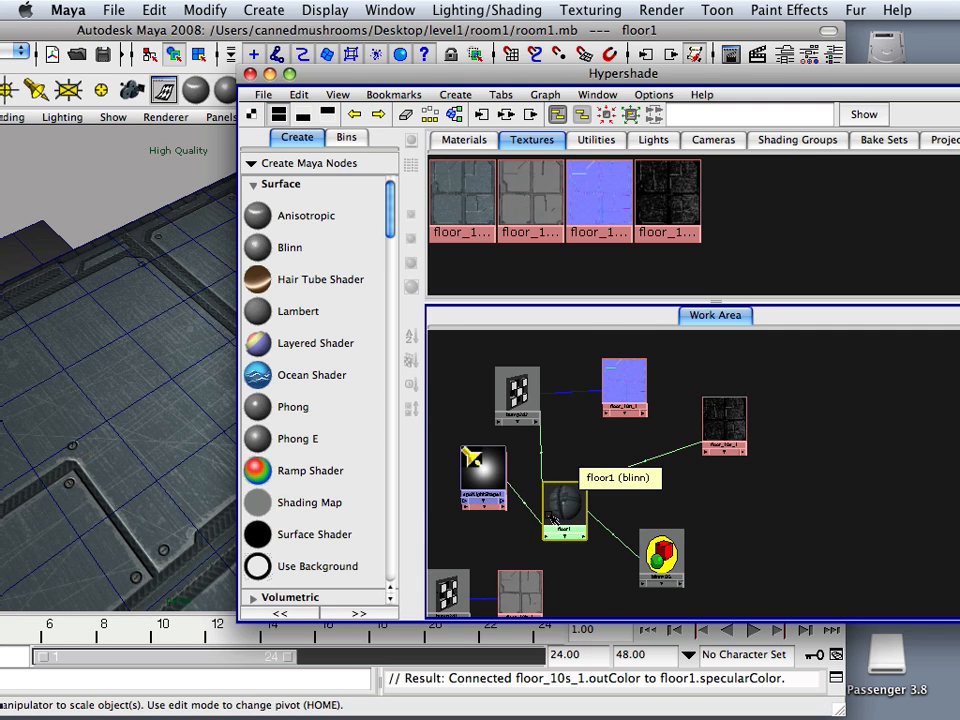
pyautogui.keyDown('alt'); pyautogui.moveTo(558, 511); pyautogui.dragTo(624, 504, button='middle'); pyautogui.keyUp('alt')
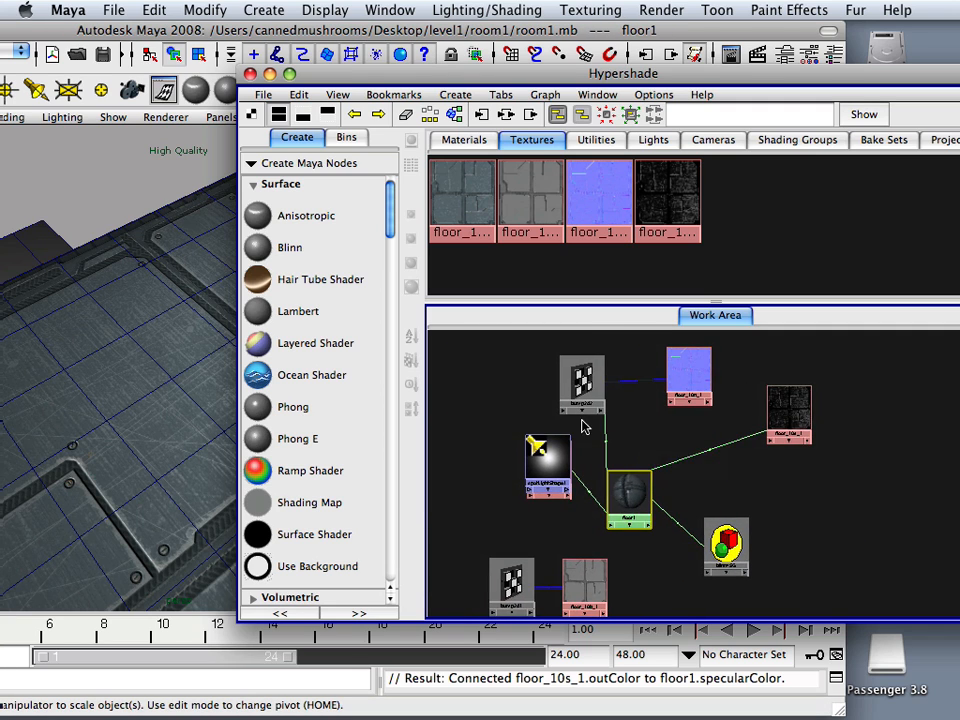
pyautogui.click(507, 117)
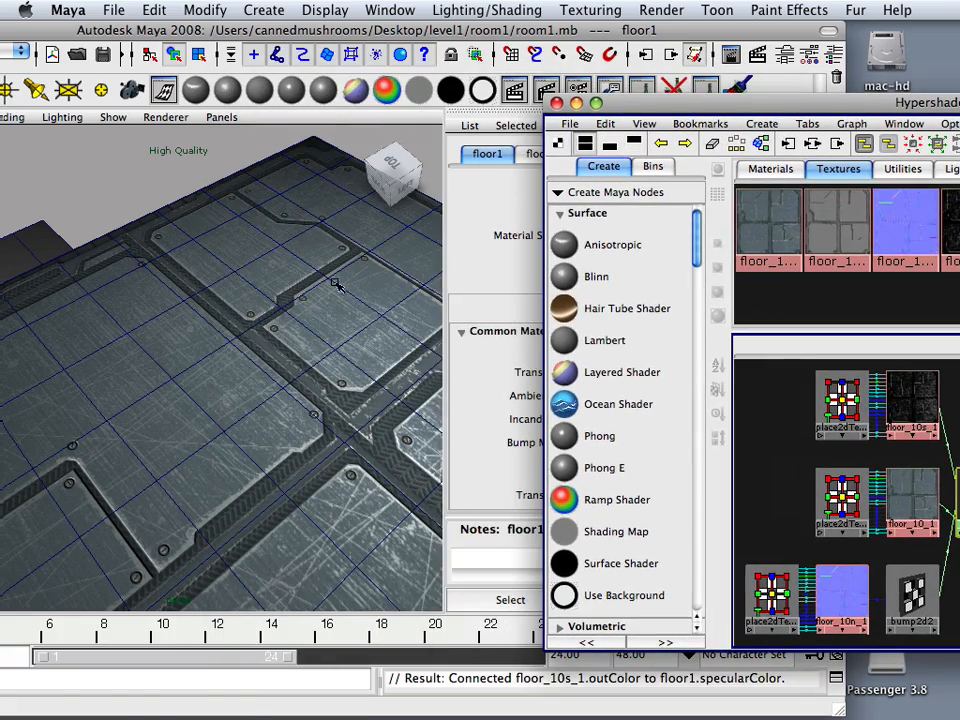
pyautogui.keyDown('alt'); pyautogui.moveTo(337, 284); pyautogui.dragTo(240, 316); pyautogui.keyUp('alt')
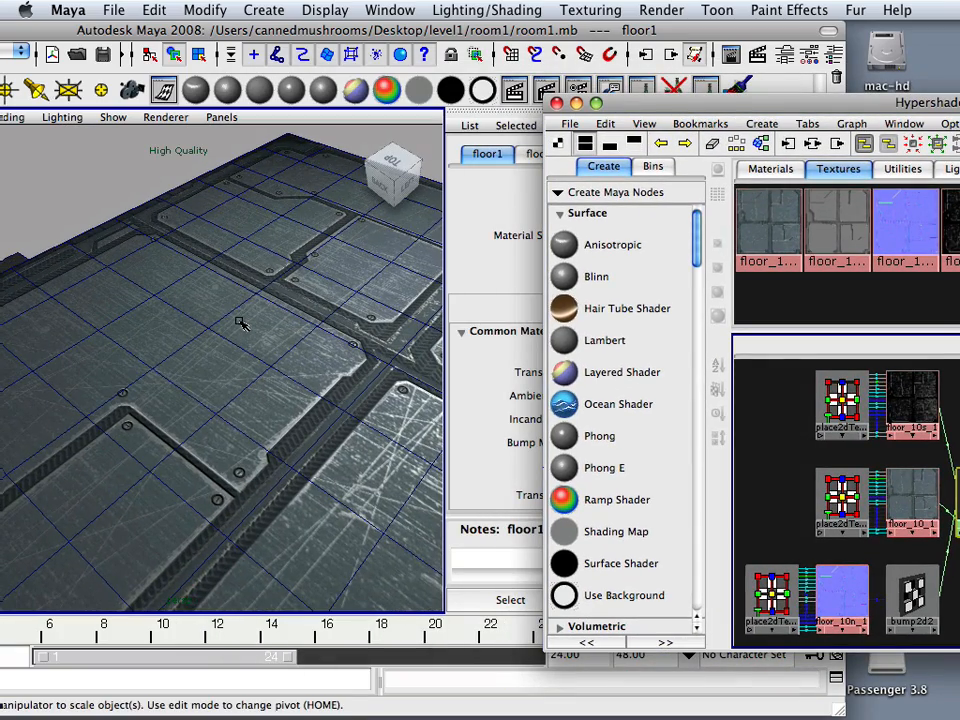